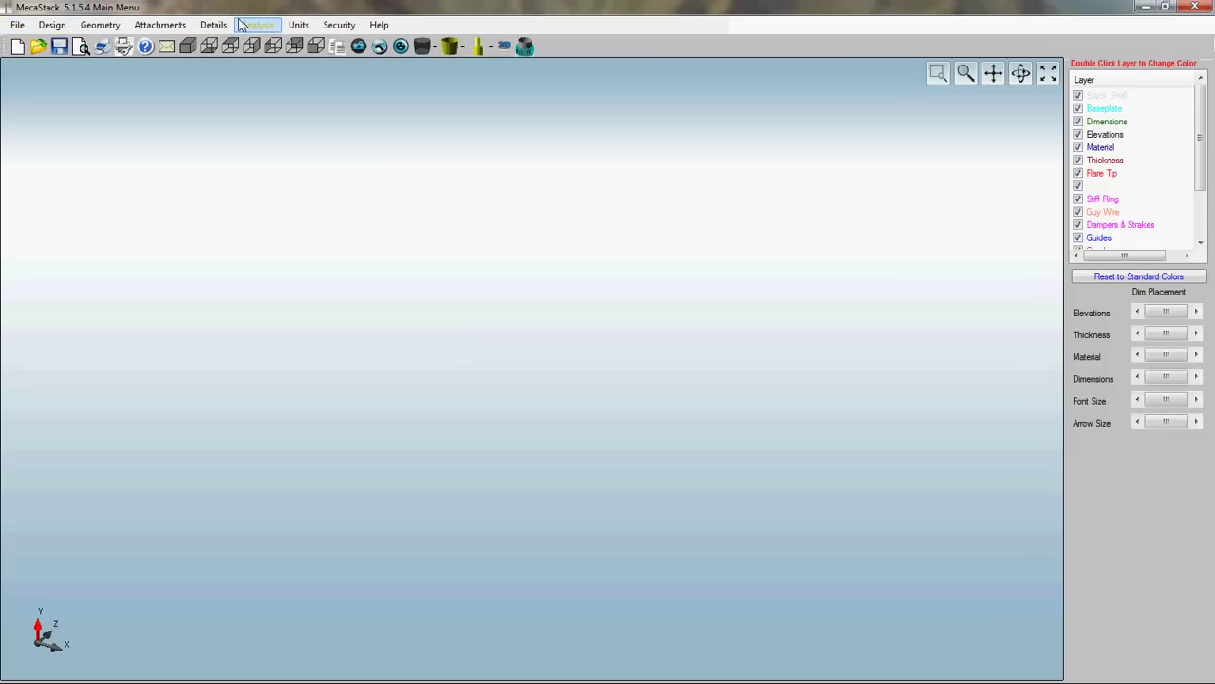
Step: Fill in Project Info with reference 'Test File', the designer's name and description 'Example File'
click(17, 26)
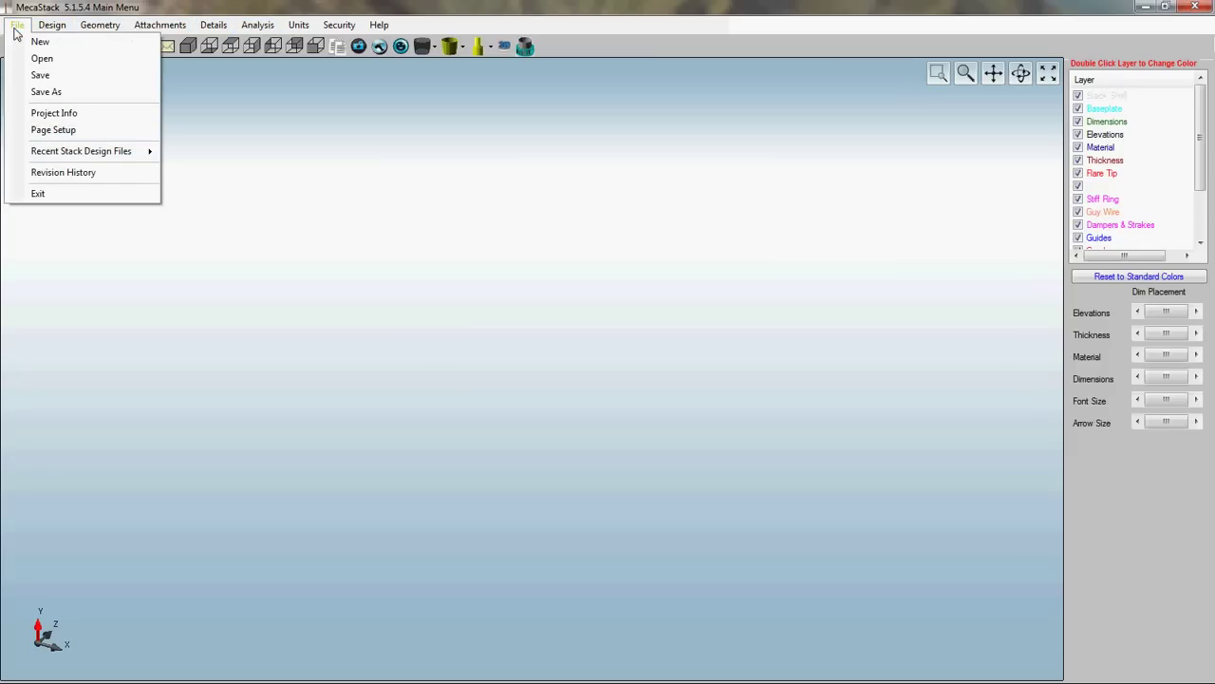
click(51, 117)
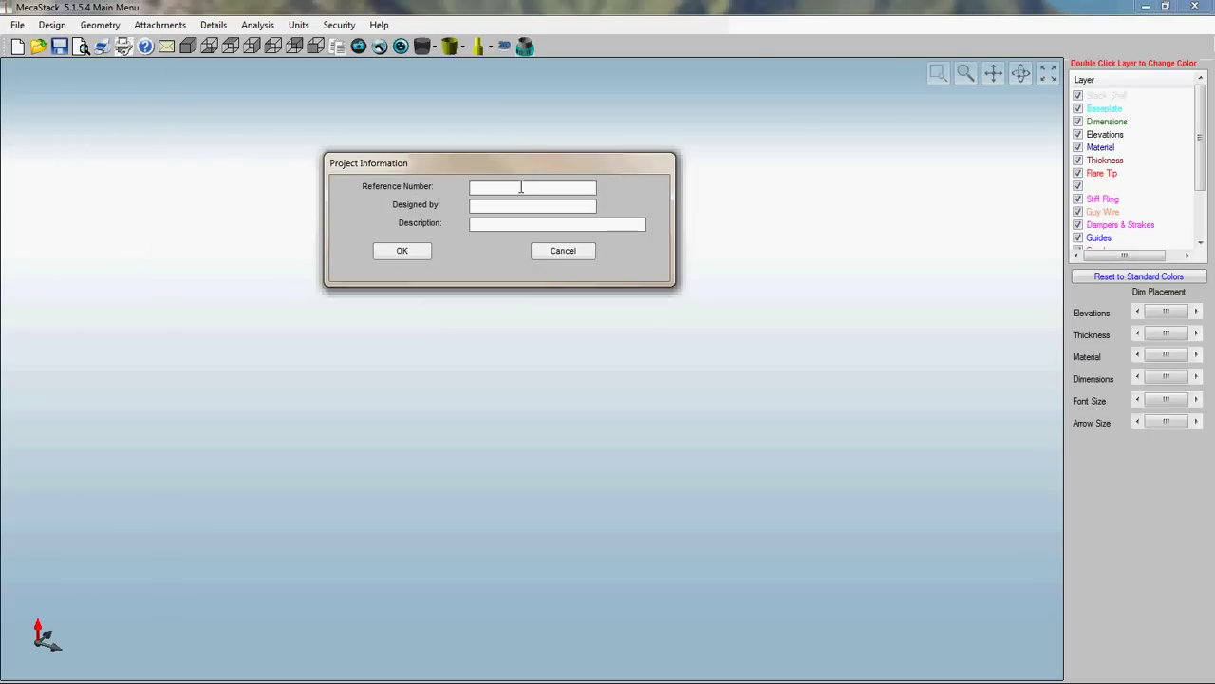
text(Test FileChris)
key(Tab)
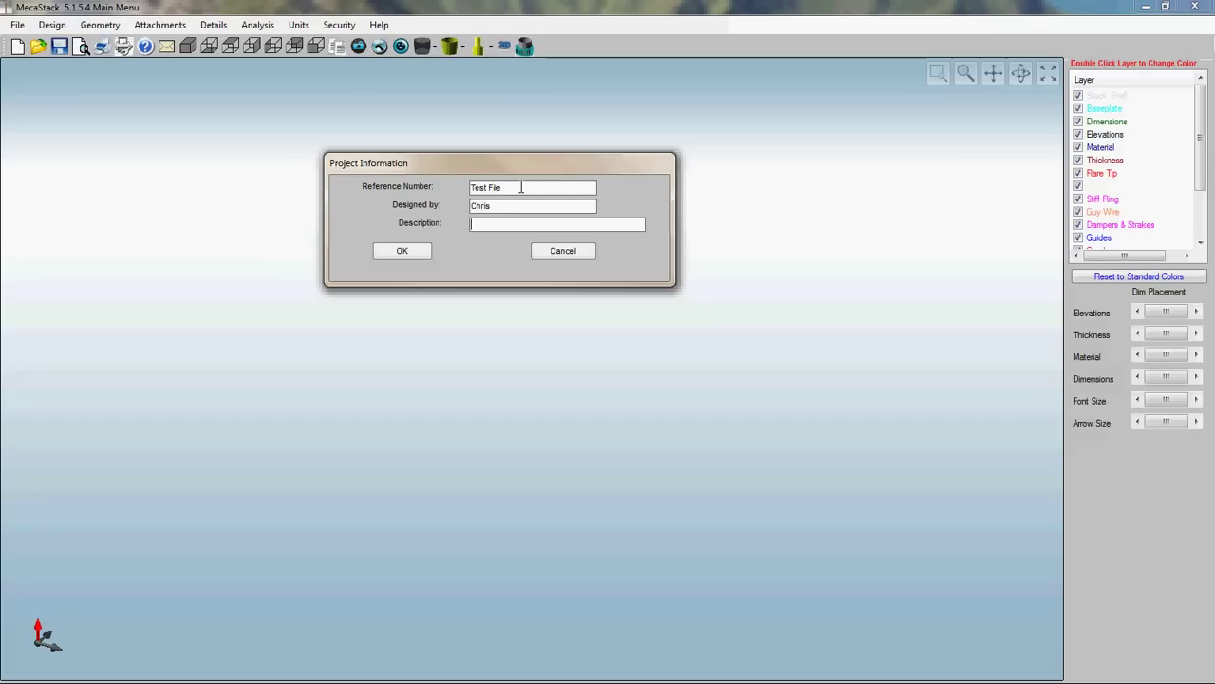
text(Example File)
click(407, 252)
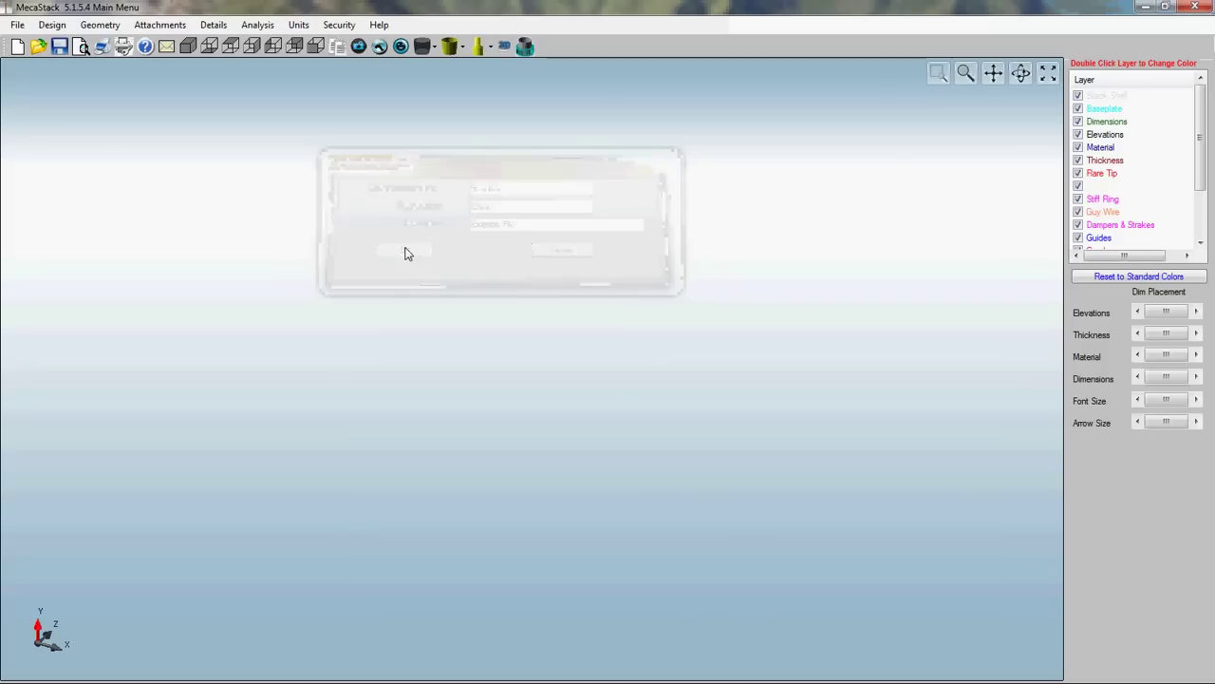
Step: Choose ASME STS-1-2011 as the design code and change its wind speed from 120 to 90 mph
click(52, 24)
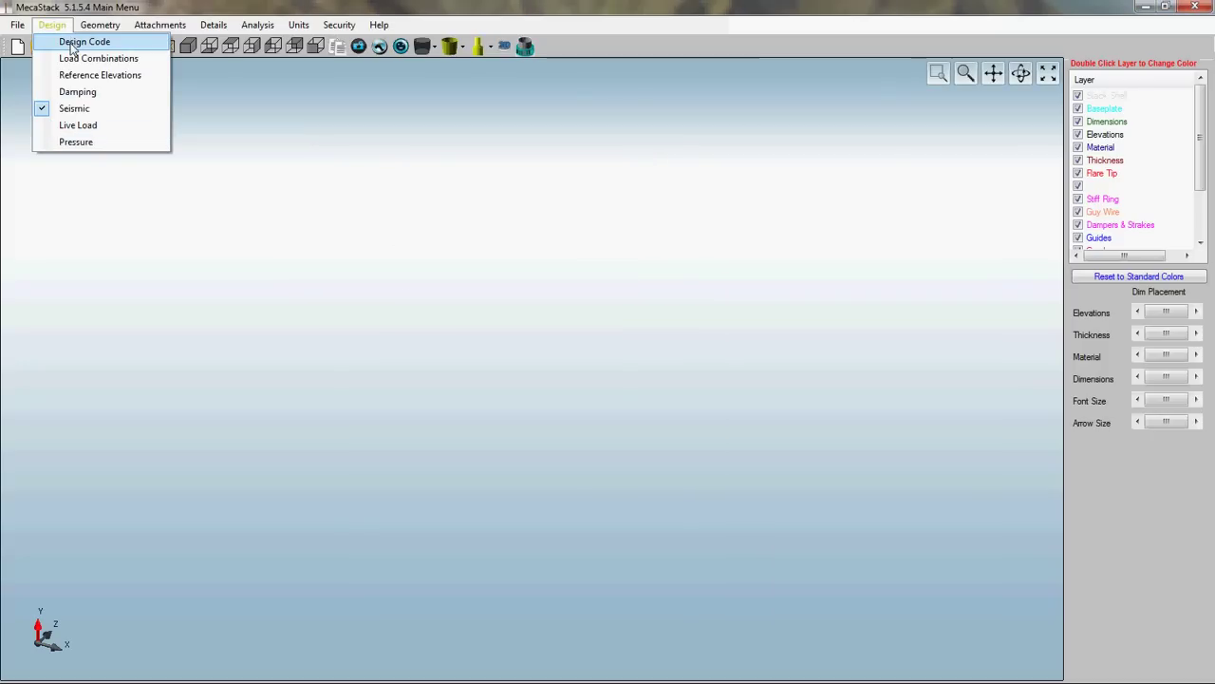
click(72, 46)
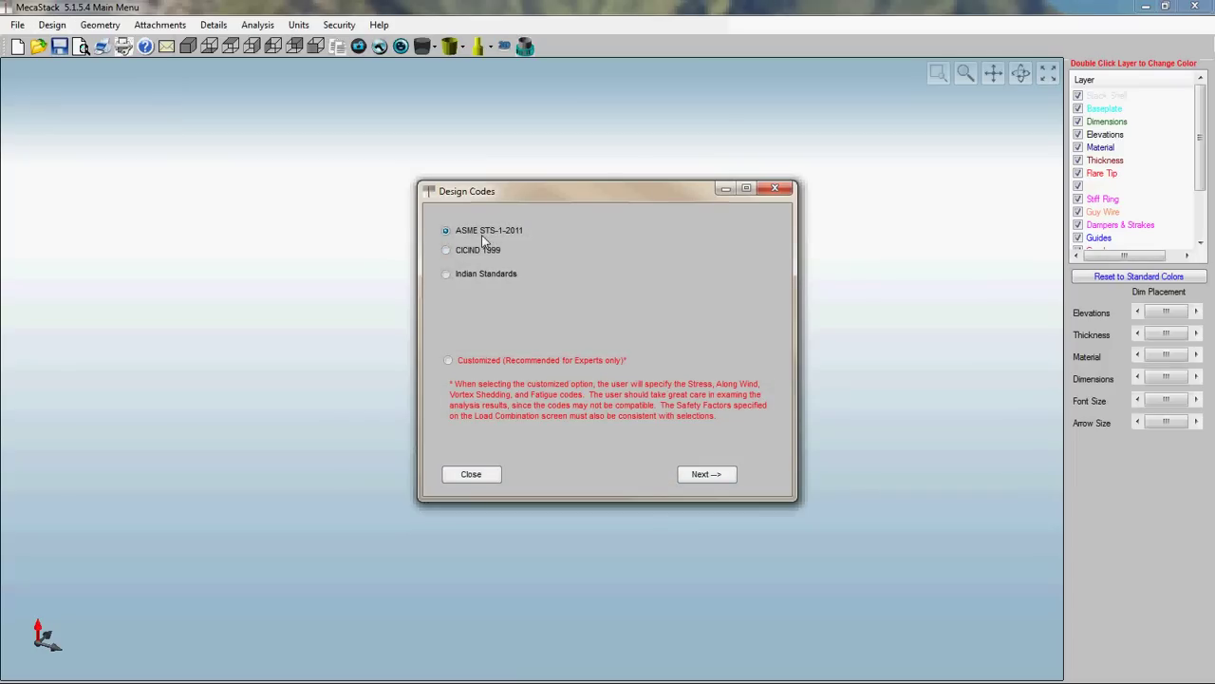
click(712, 477)
double_click(404, 149)
text(90)
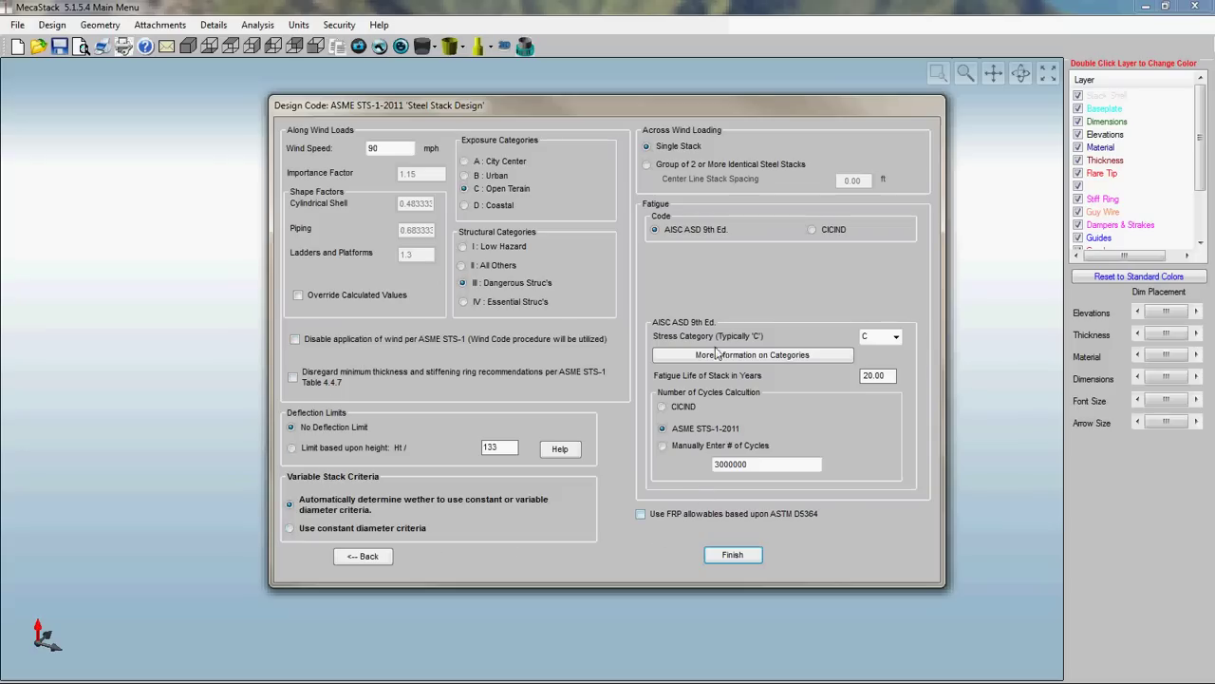
Step: Apply the design code settings and accept the automatic load combinations
click(733, 556)
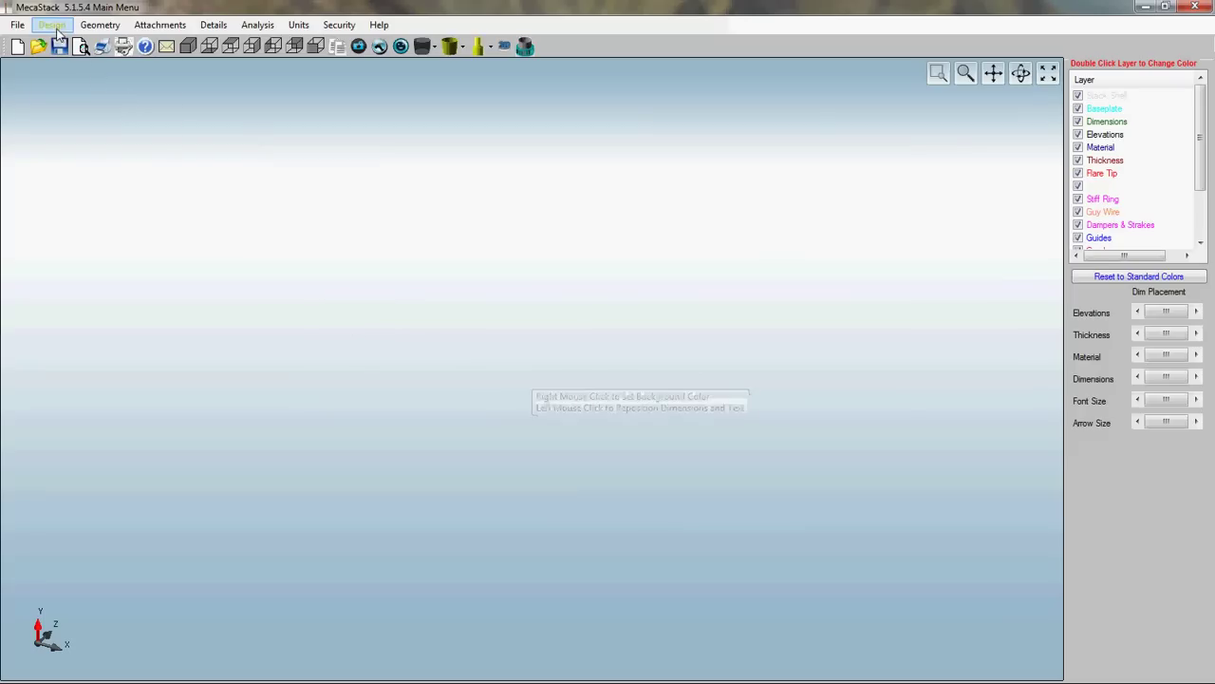
click(52, 24)
click(68, 62)
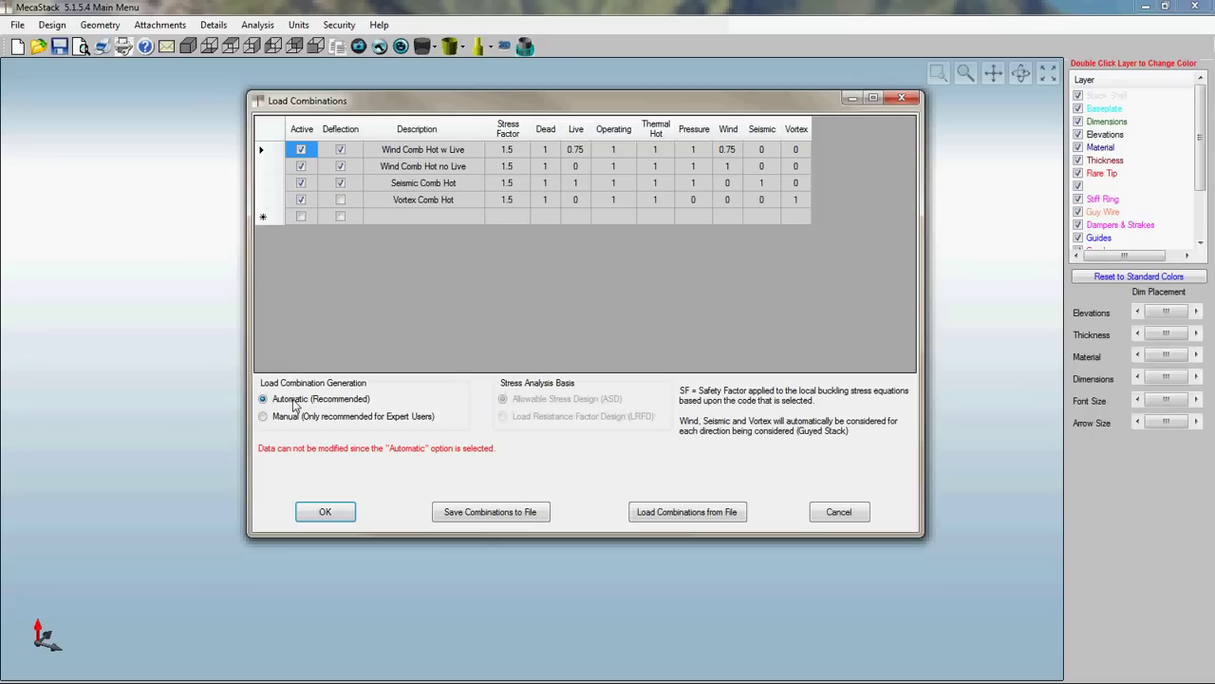
click(326, 511)
click(52, 25)
Step: Accept the default reference elevations with zero offsets and absolute elevations
click(79, 76)
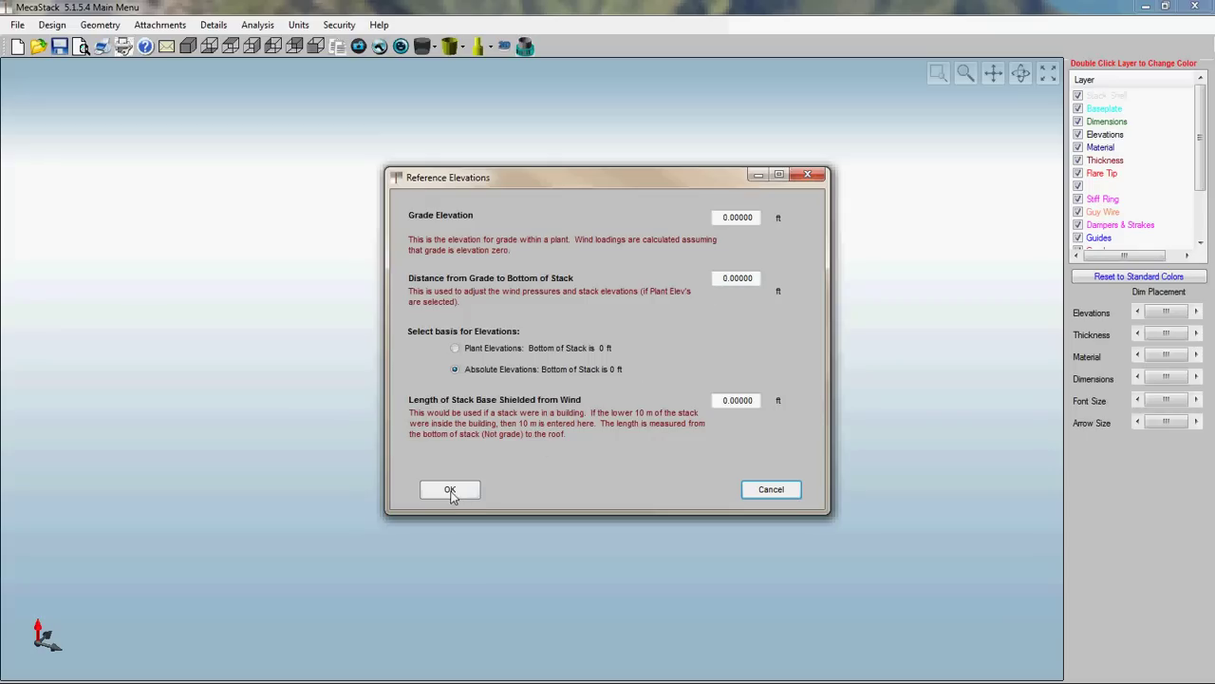
click(450, 488)
click(53, 25)
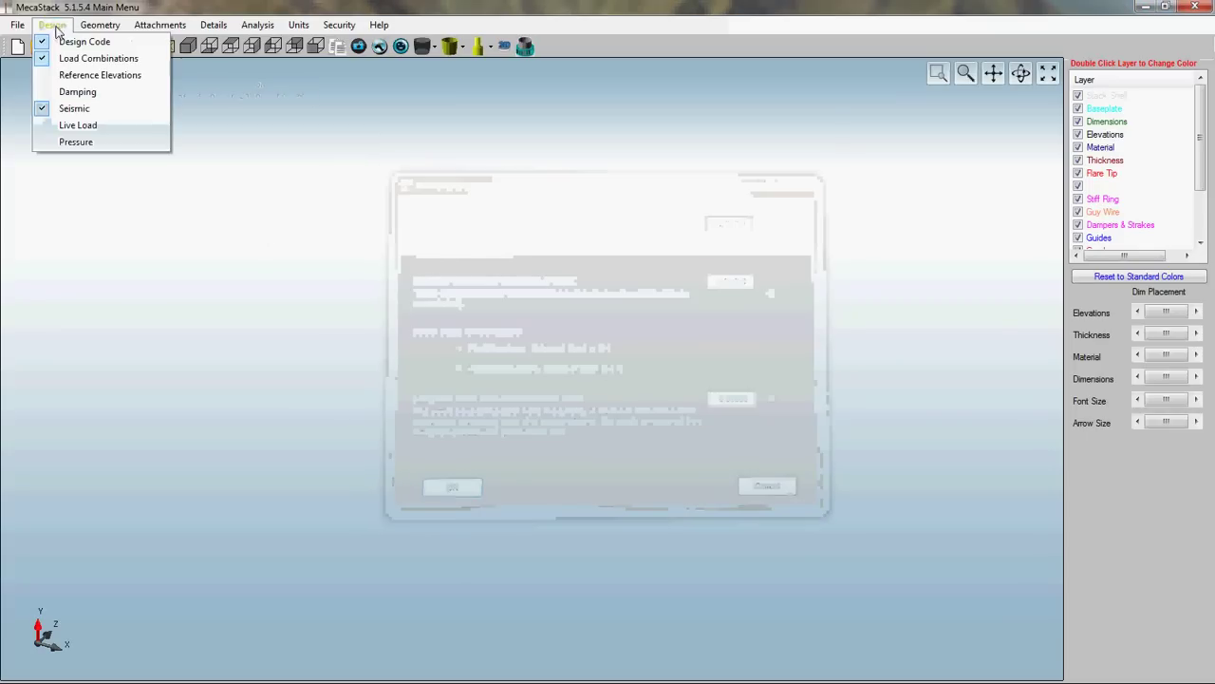
Step: Accept the structural damping settings and continue seismic loading with no standard
click(76, 92)
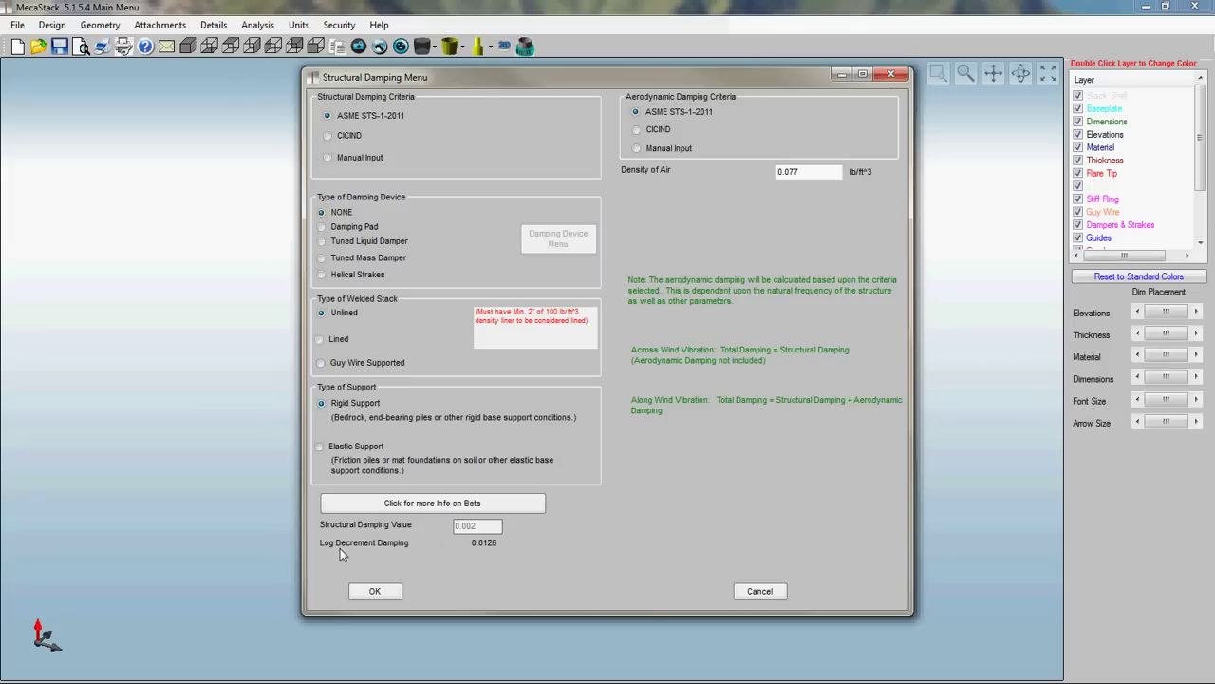
click(375, 590)
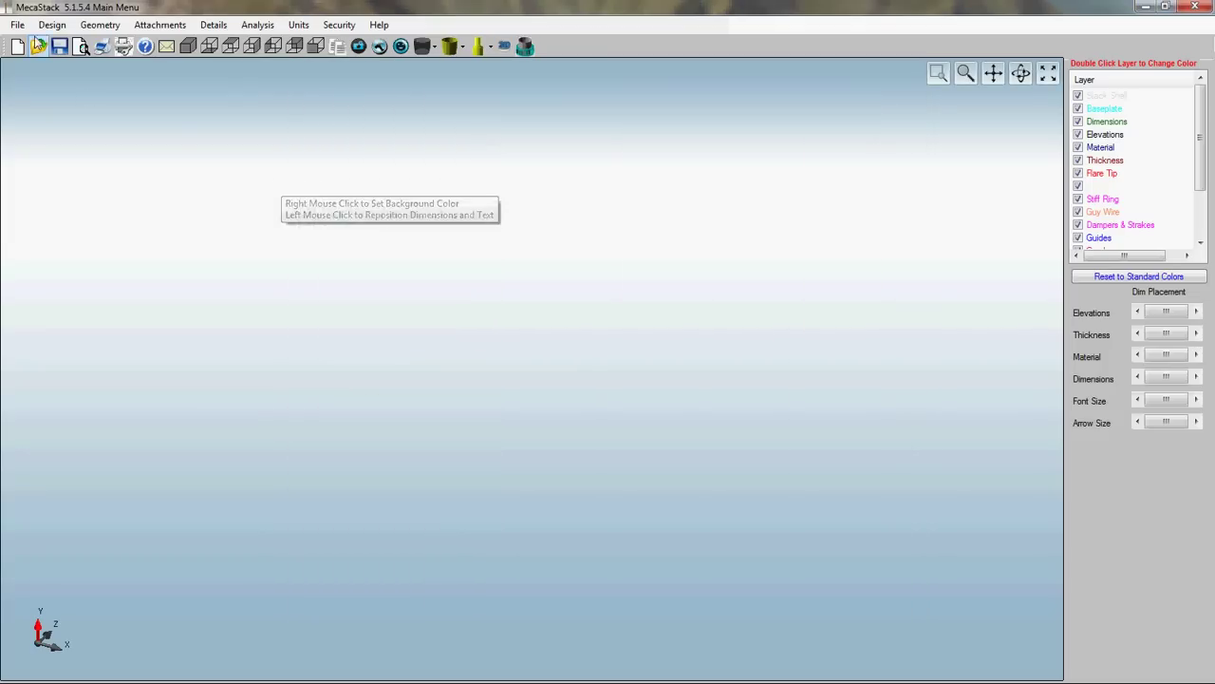
click(52, 25)
click(75, 108)
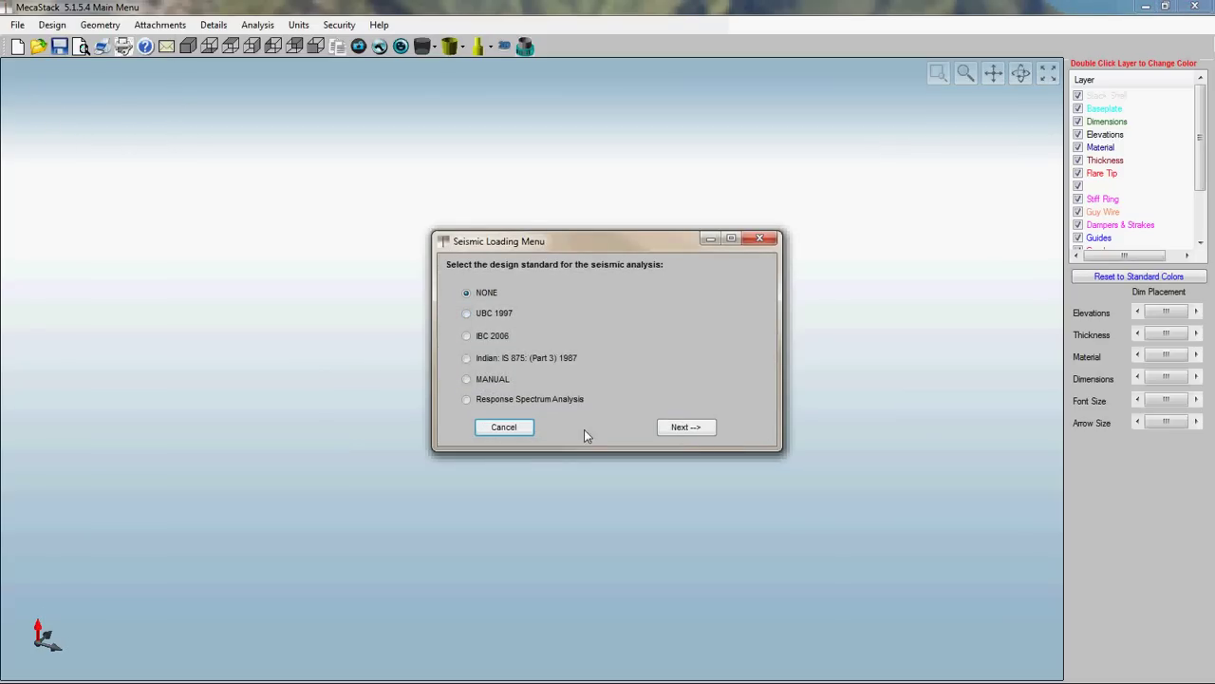
click(680, 427)
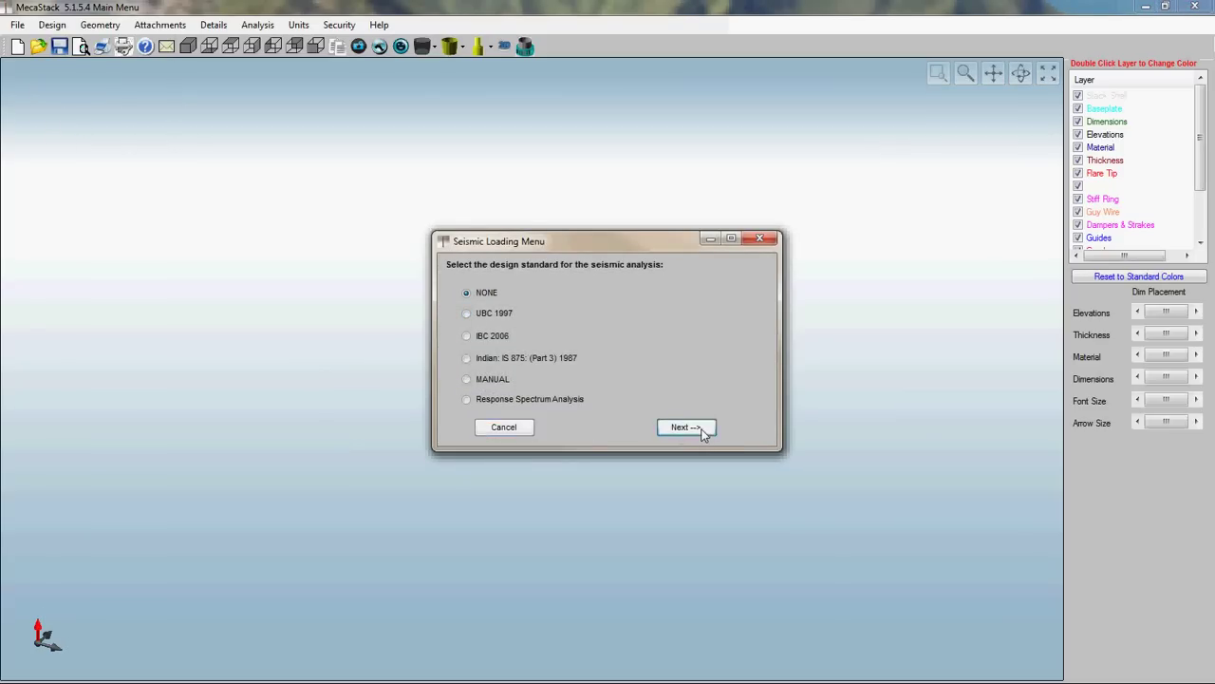
Step: Set the platform live load to 50 psf
click(52, 24)
click(78, 125)
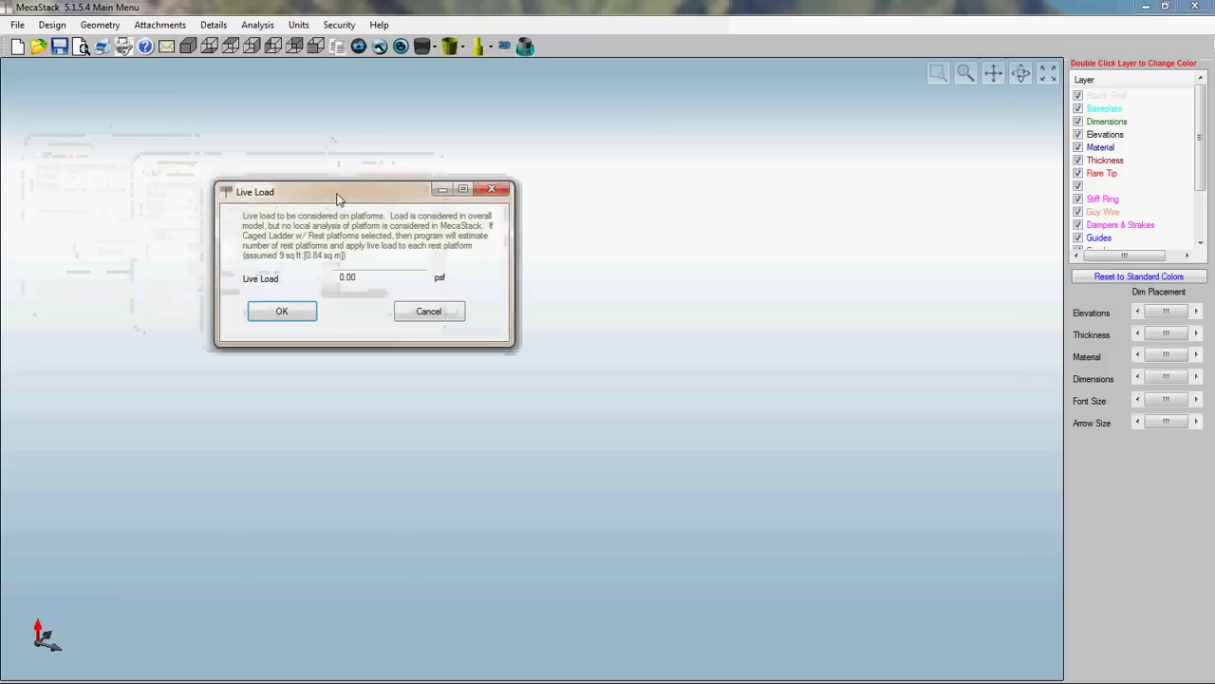
text(50)
click(300, 312)
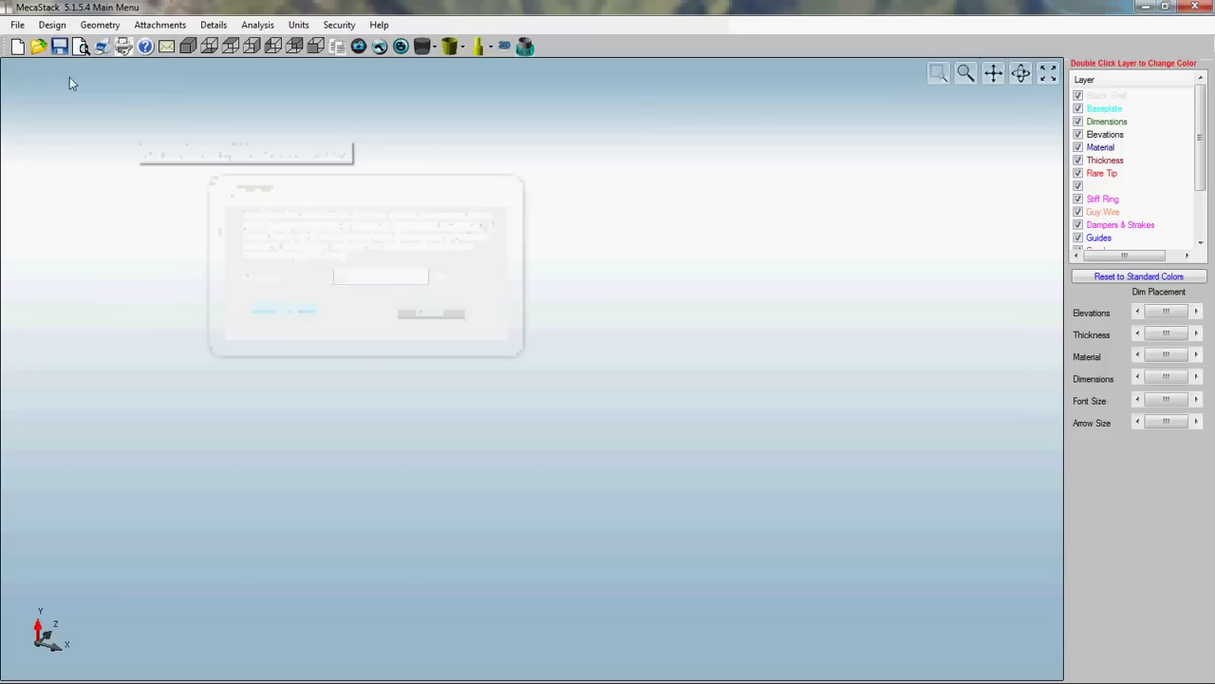
click(52, 26)
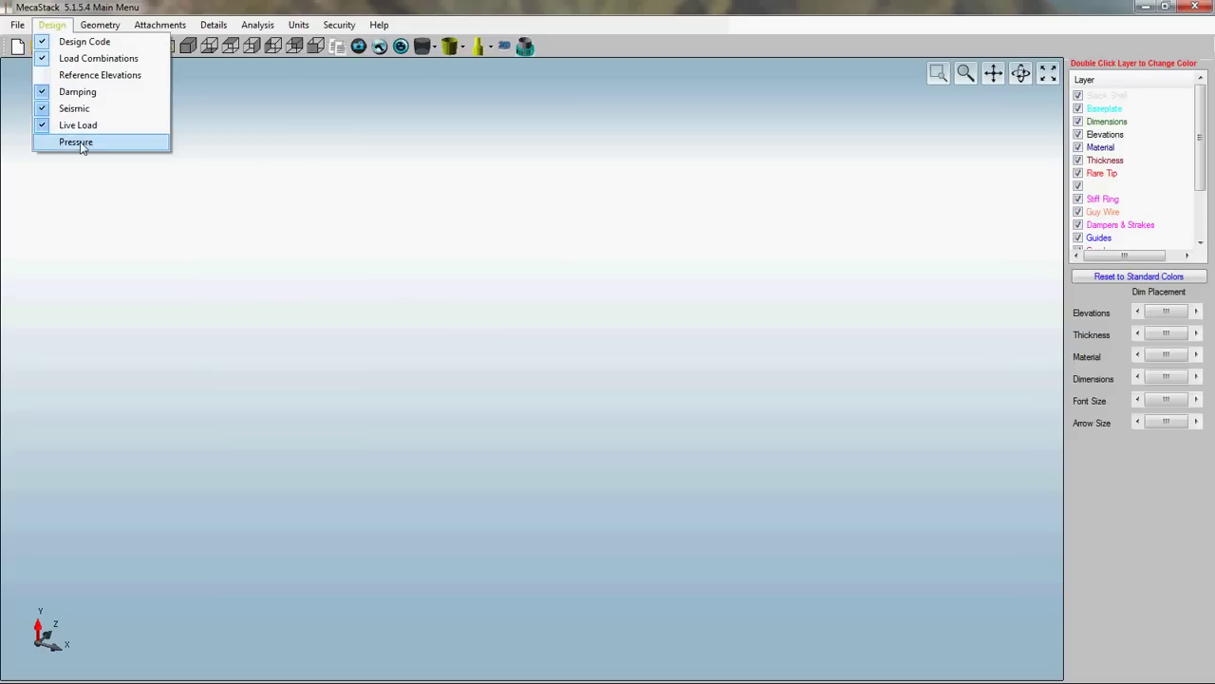
Step: Enter a 2 psi stack pressure at 50 ft with 0.7 circumferential and longitudinal joint efficiencies
click(82, 141)
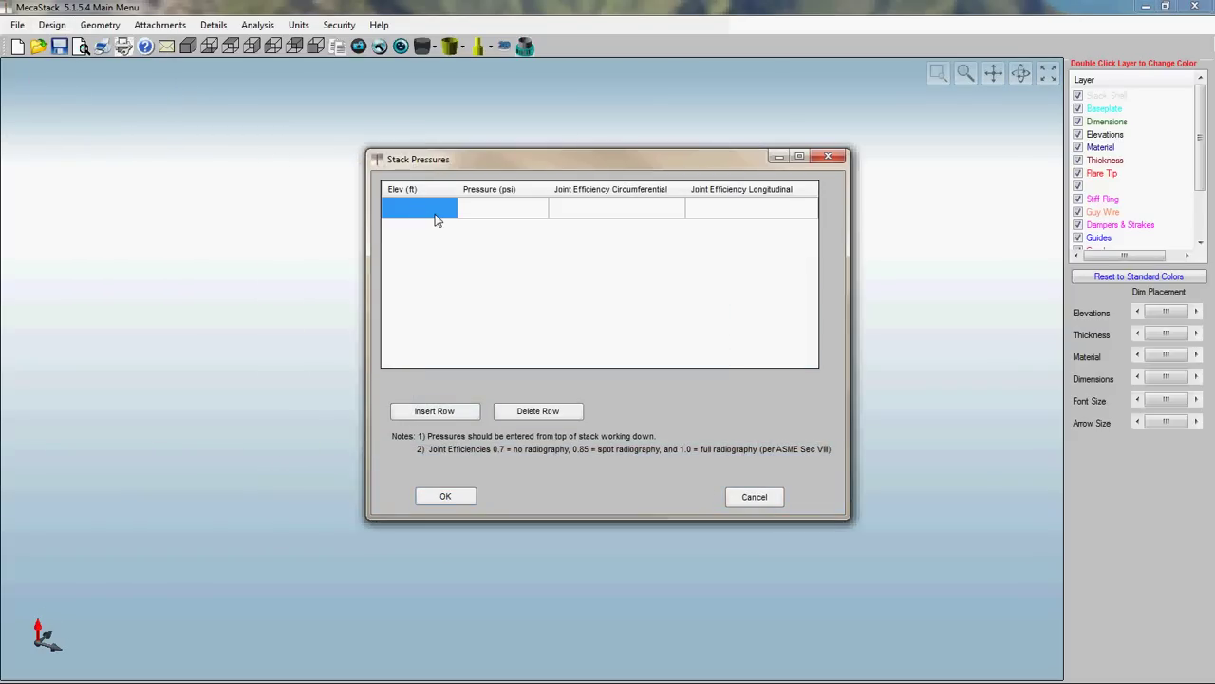
text(50)
click(503, 216)
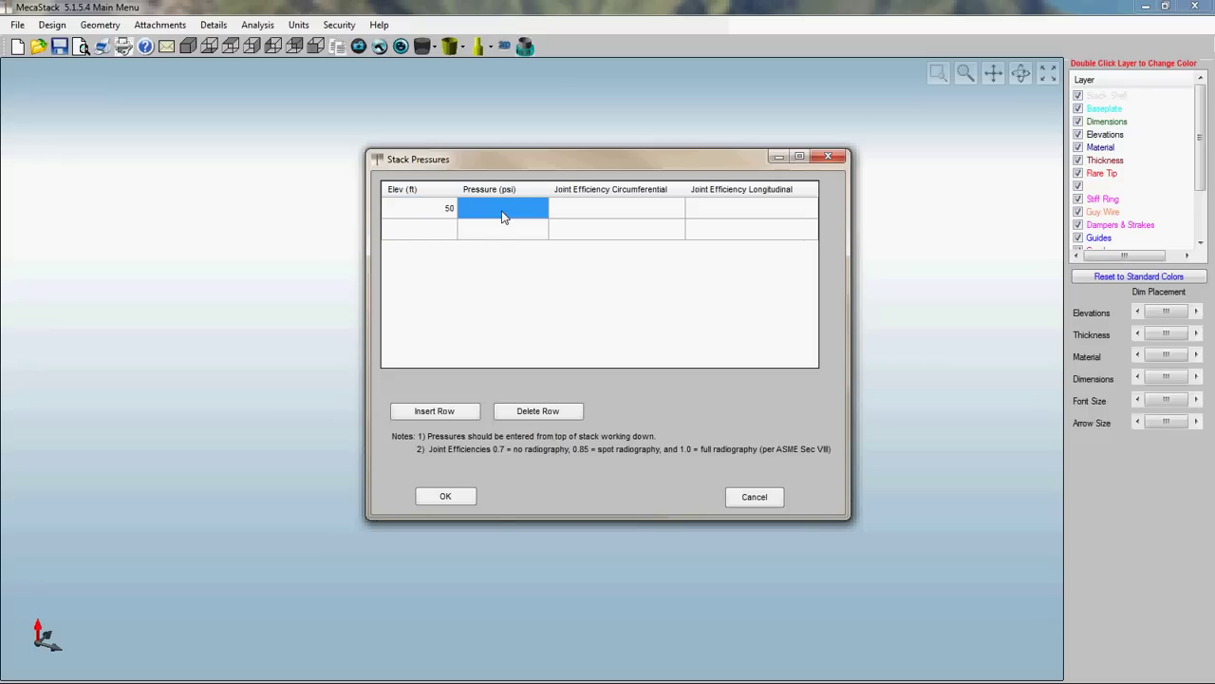
text(2)
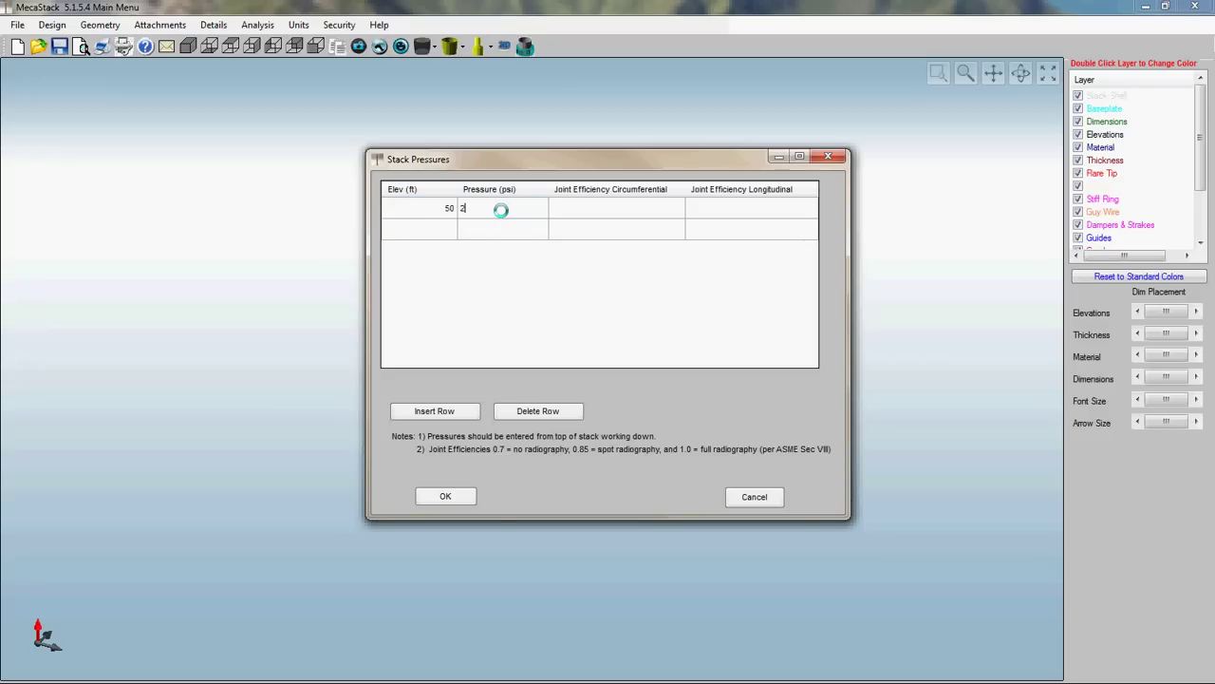
click(587, 208)
text(0.7)
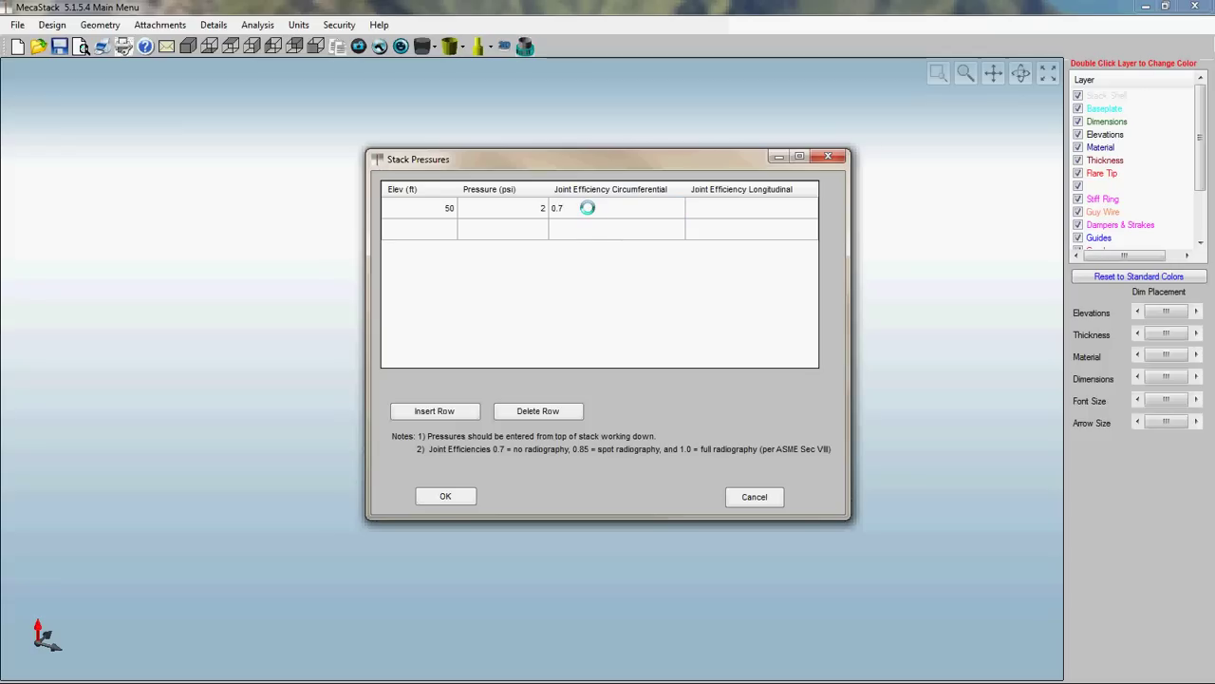
click(714, 207)
text(0.7)
click(665, 239)
click(438, 493)
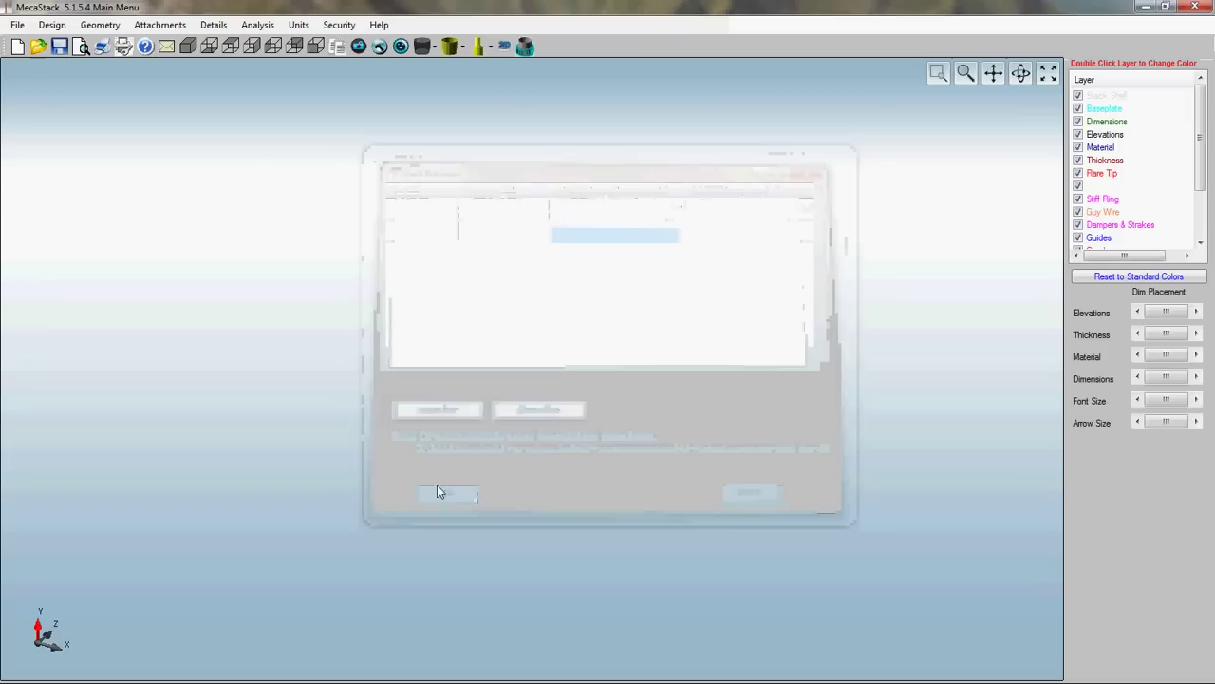
Step: Save the design as Test.Stk
click(17, 24)
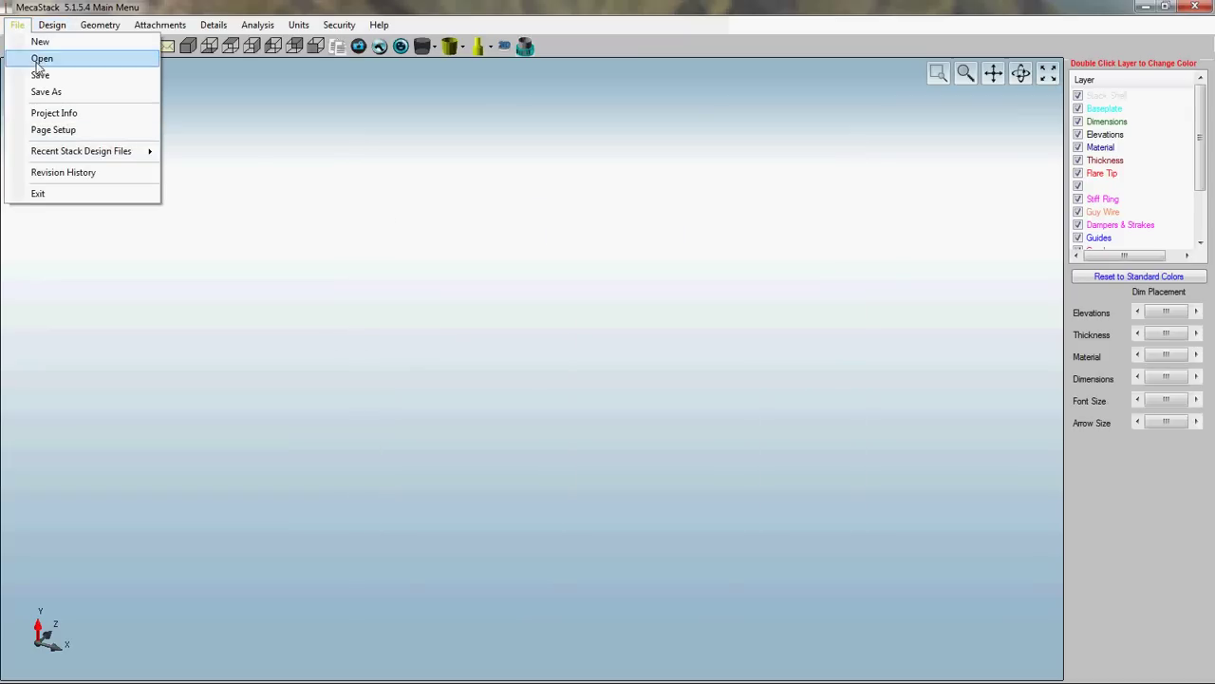
click(44, 91)
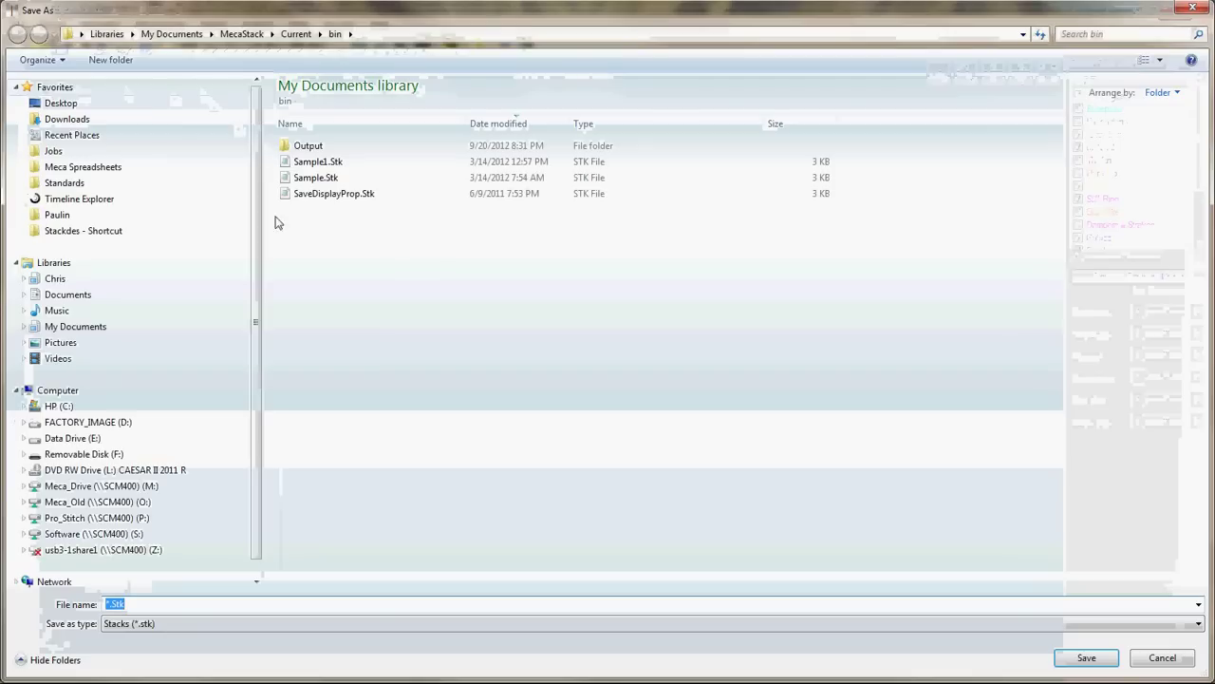
text(Test)
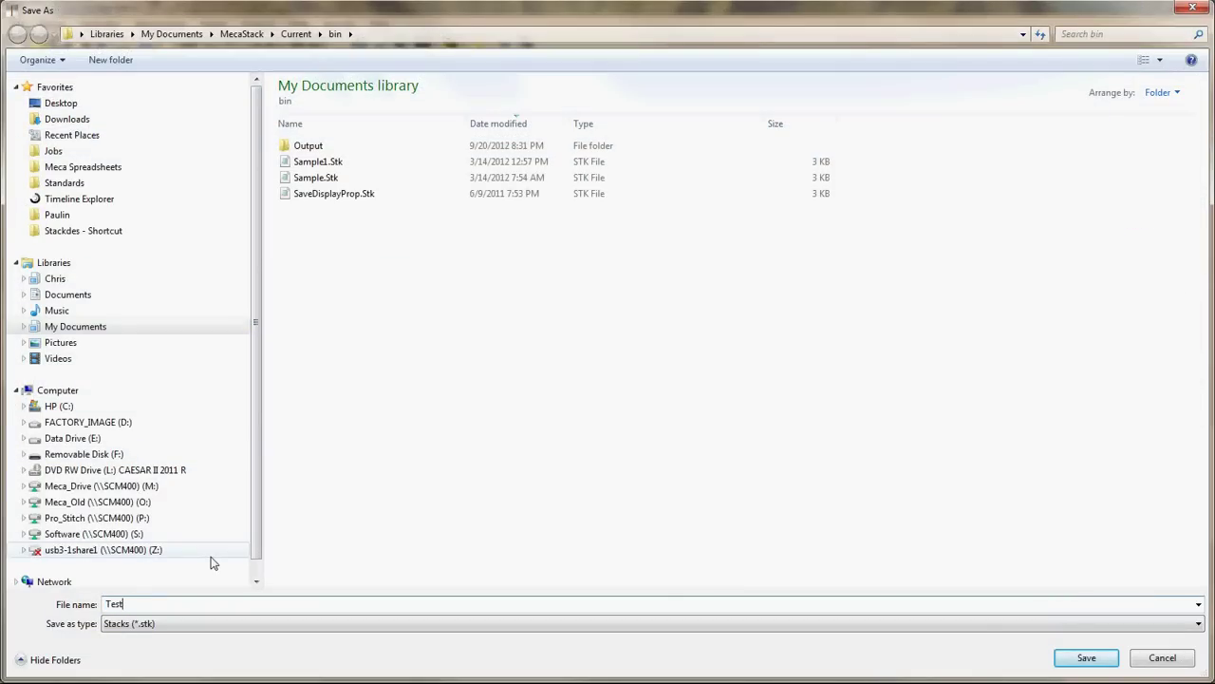
click(1102, 659)
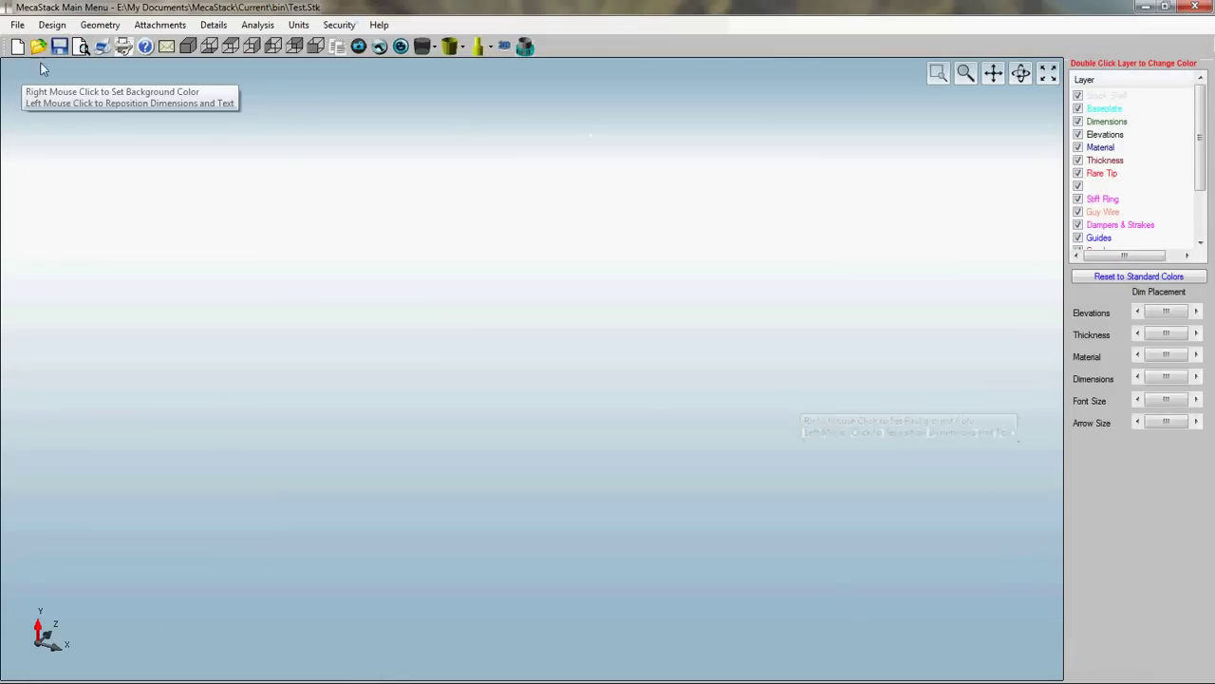
Step: Confirm the top-of-stack elevation and set a 2 ft outer diameter at 50 ft
click(95, 26)
click(109, 40)
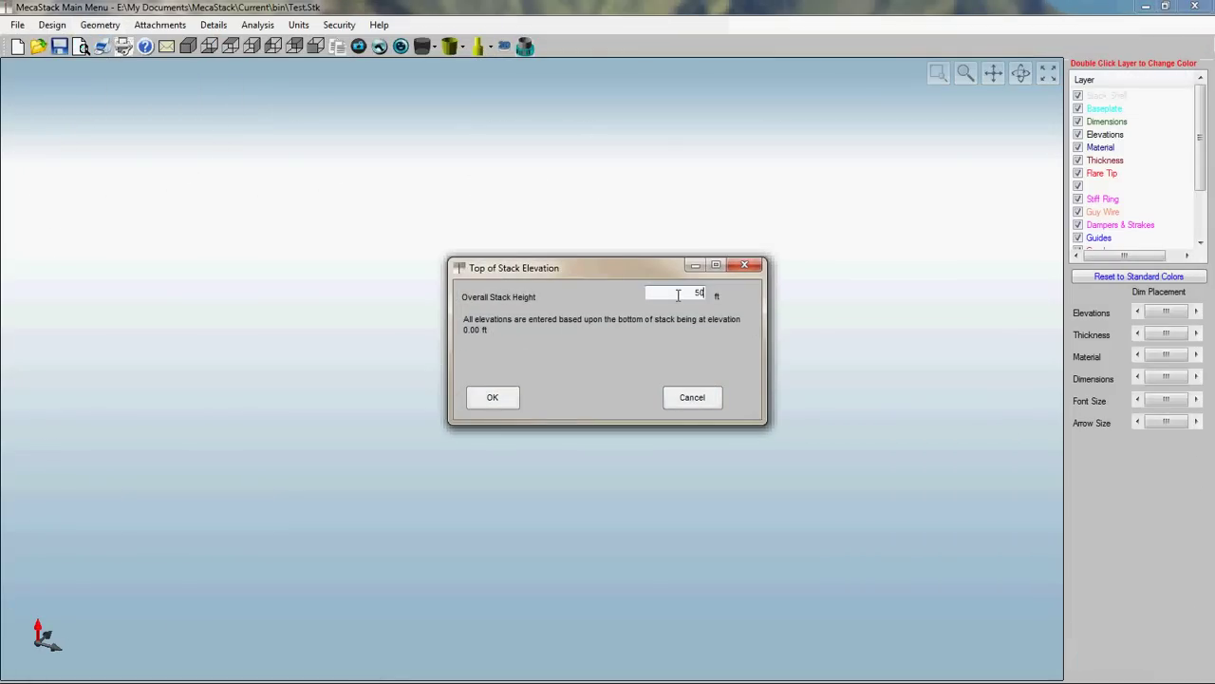
click(490, 399)
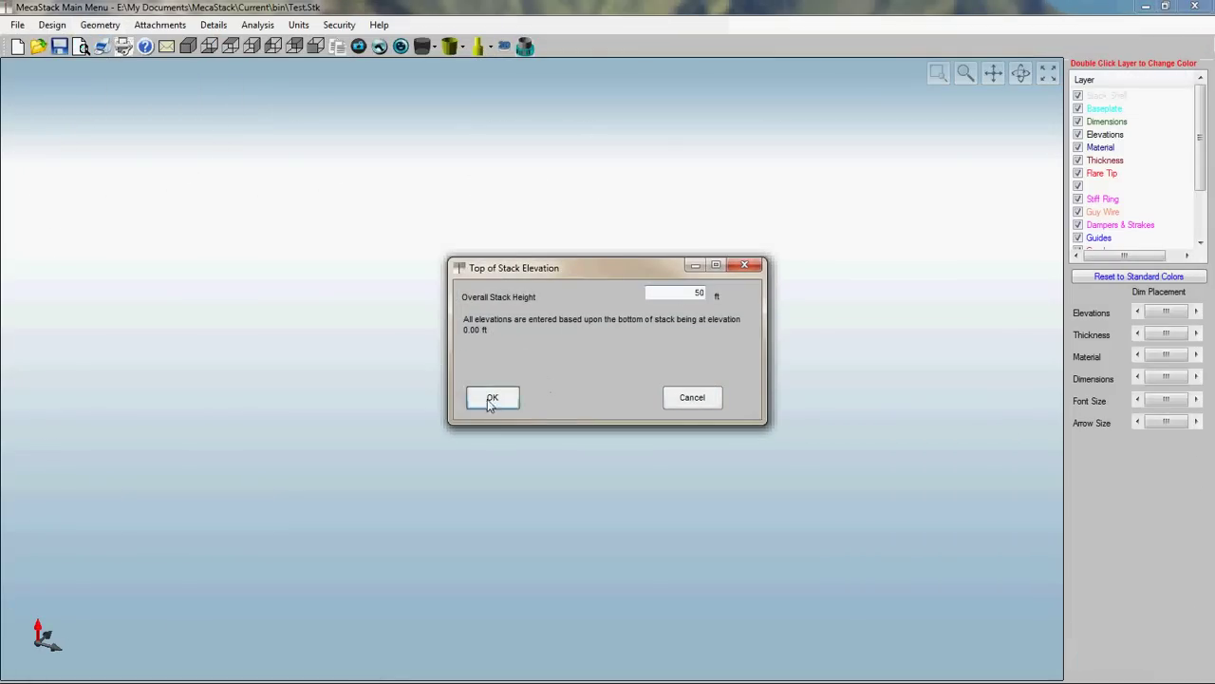
click(114, 26)
click(114, 58)
click(582, 179)
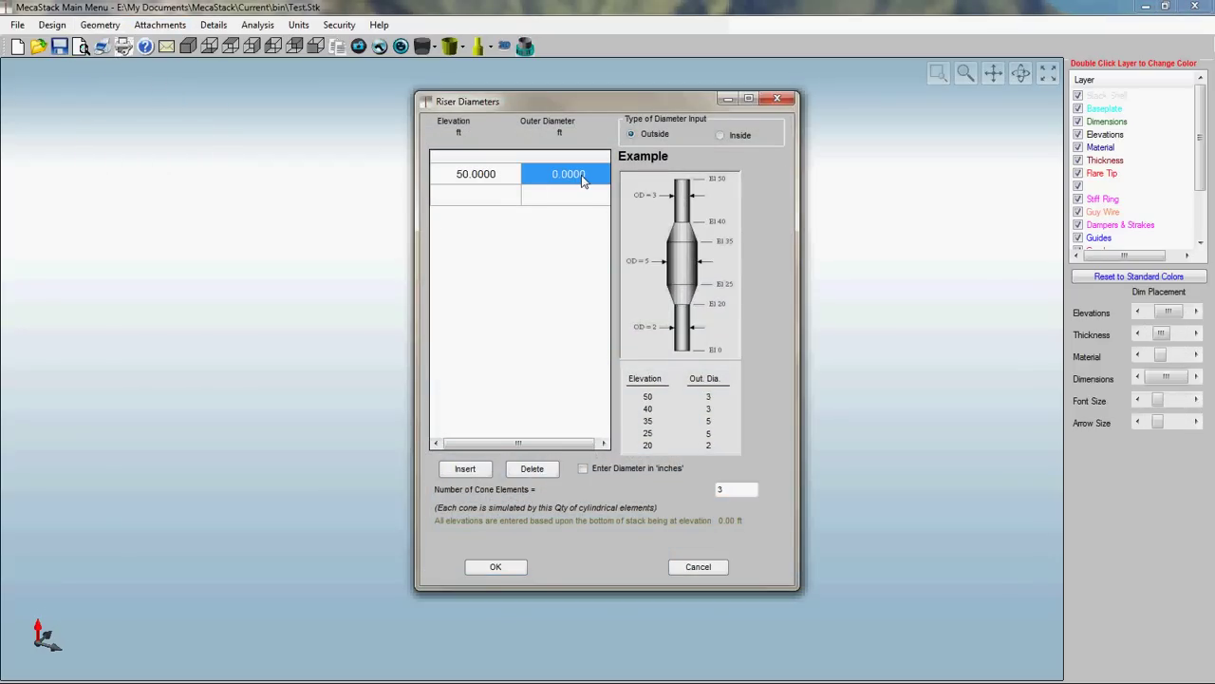
text(2)
Step: Add riser diameter rows of 2 ft at 30 ft and 4 ft at 25 ft
click(493, 195)
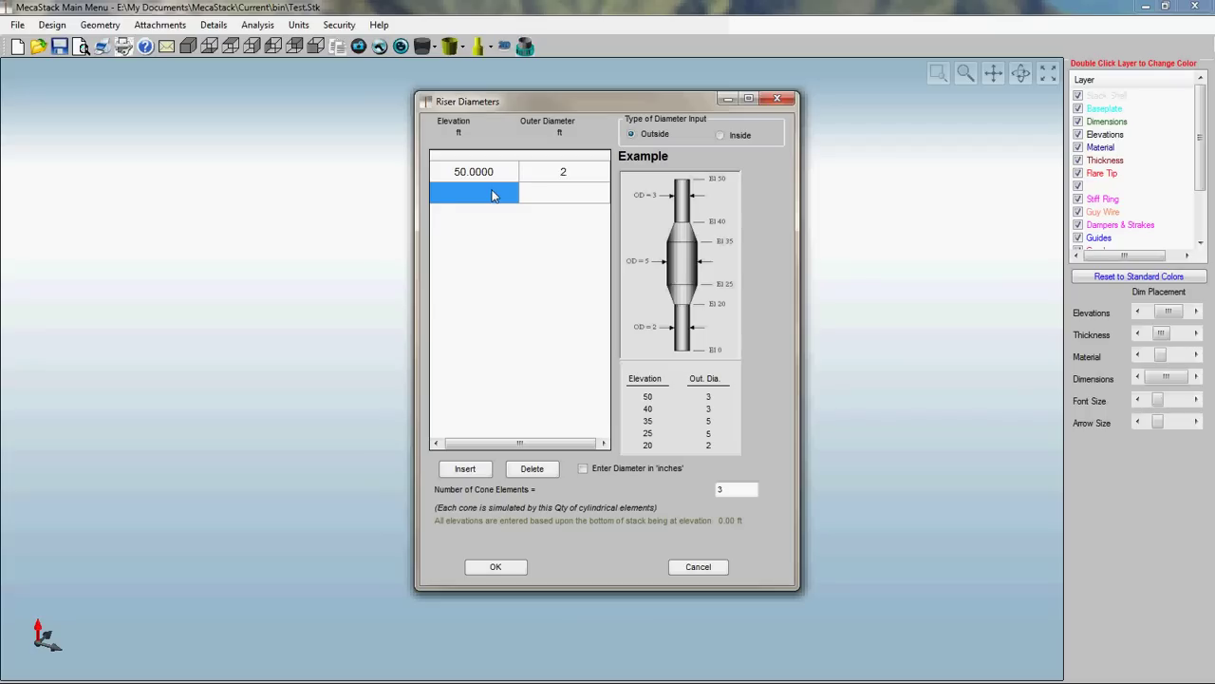
text(30)
click(544, 202)
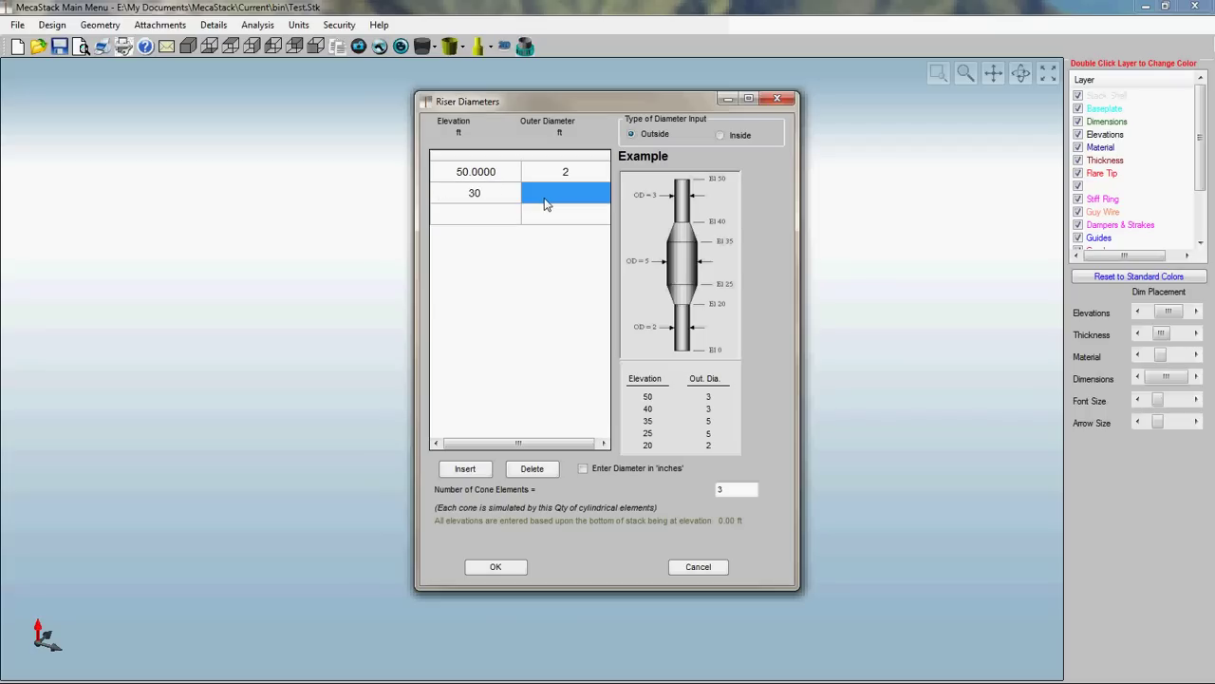
text(2)
key(Tab)
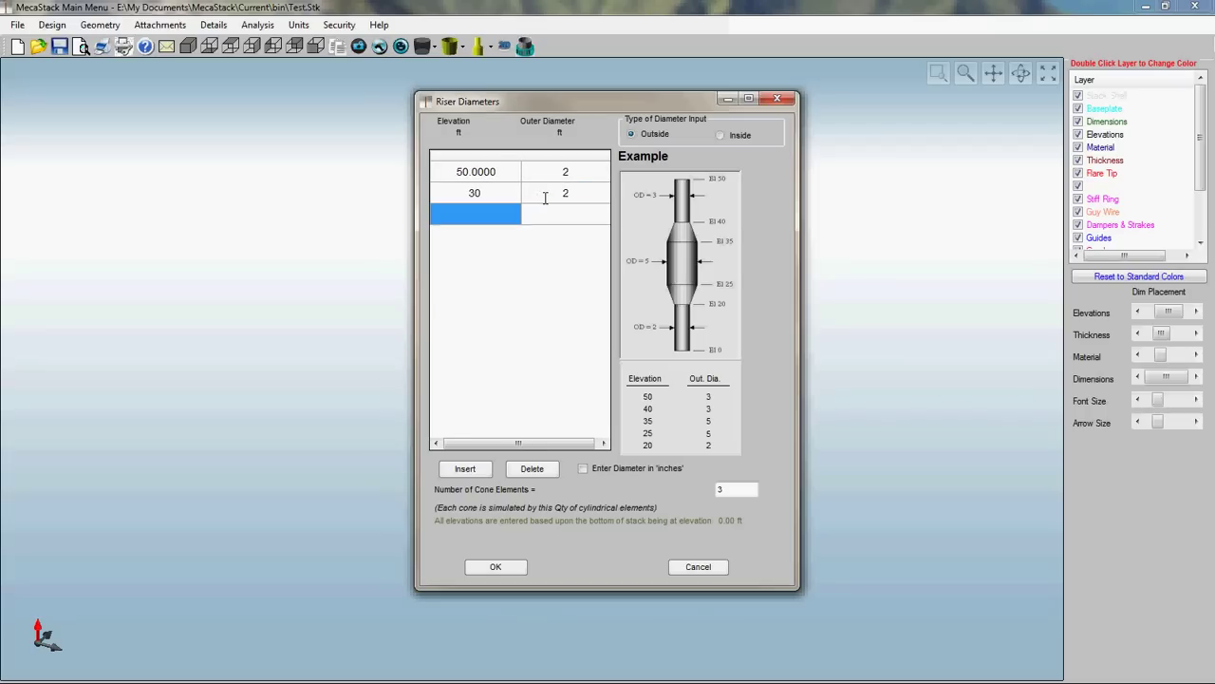
text(25)
key(Tab)
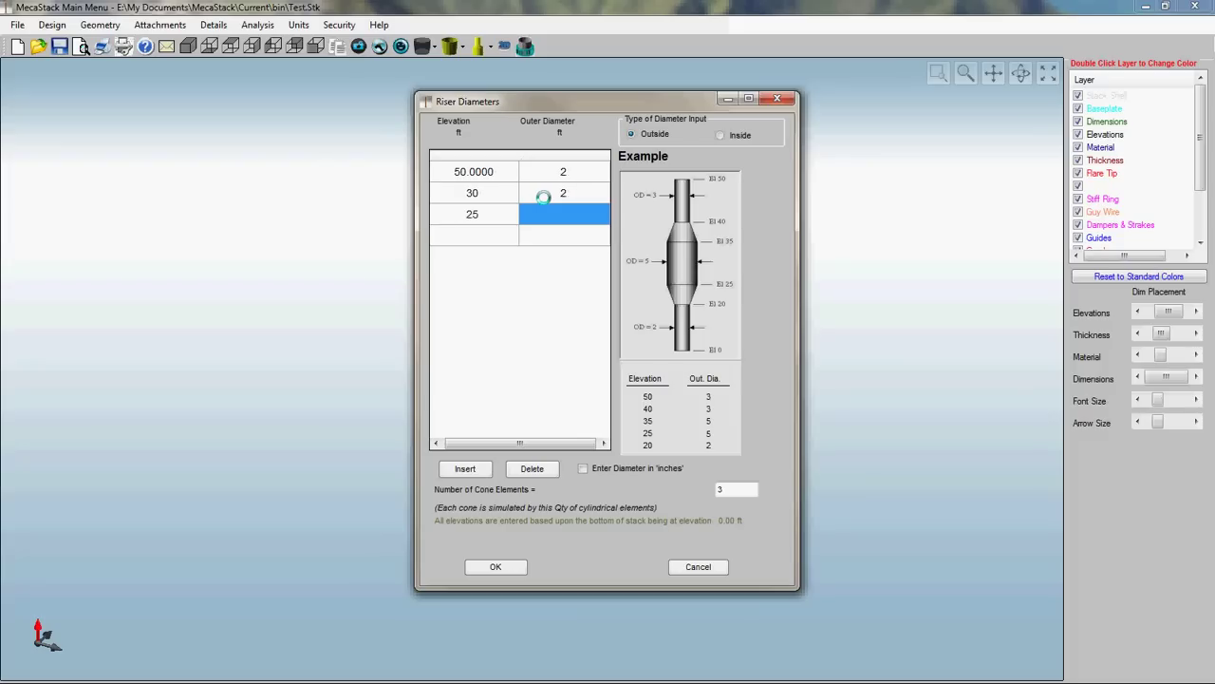
text(4)
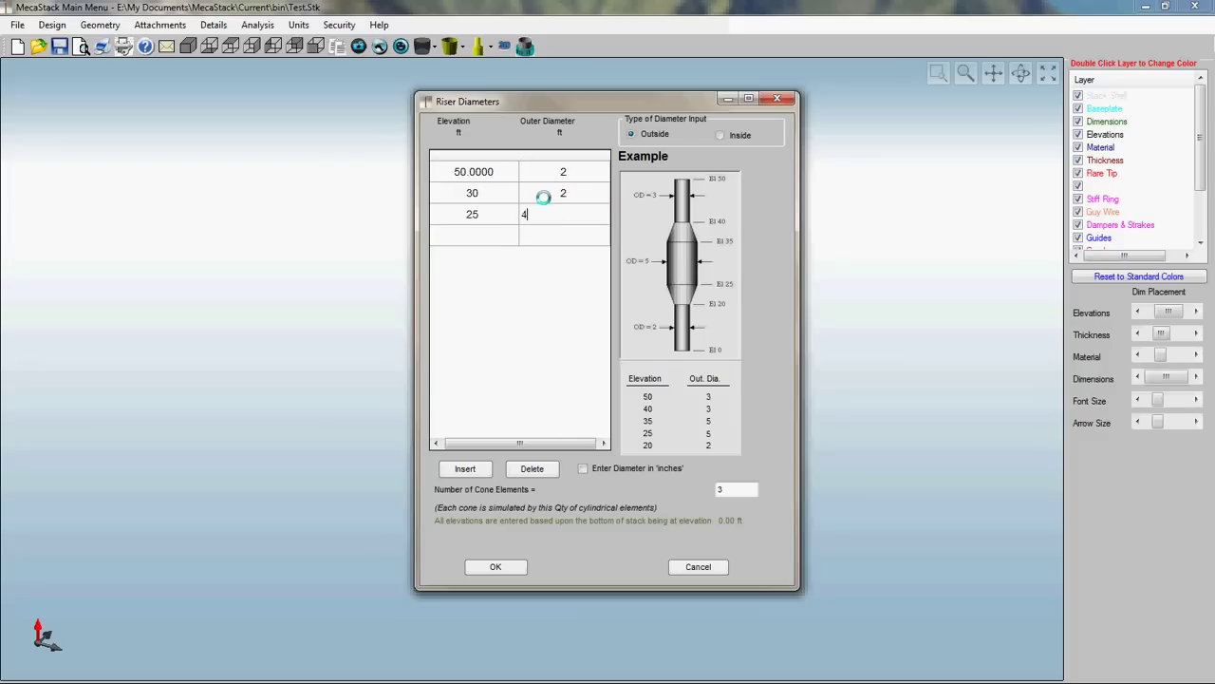
click(549, 195)
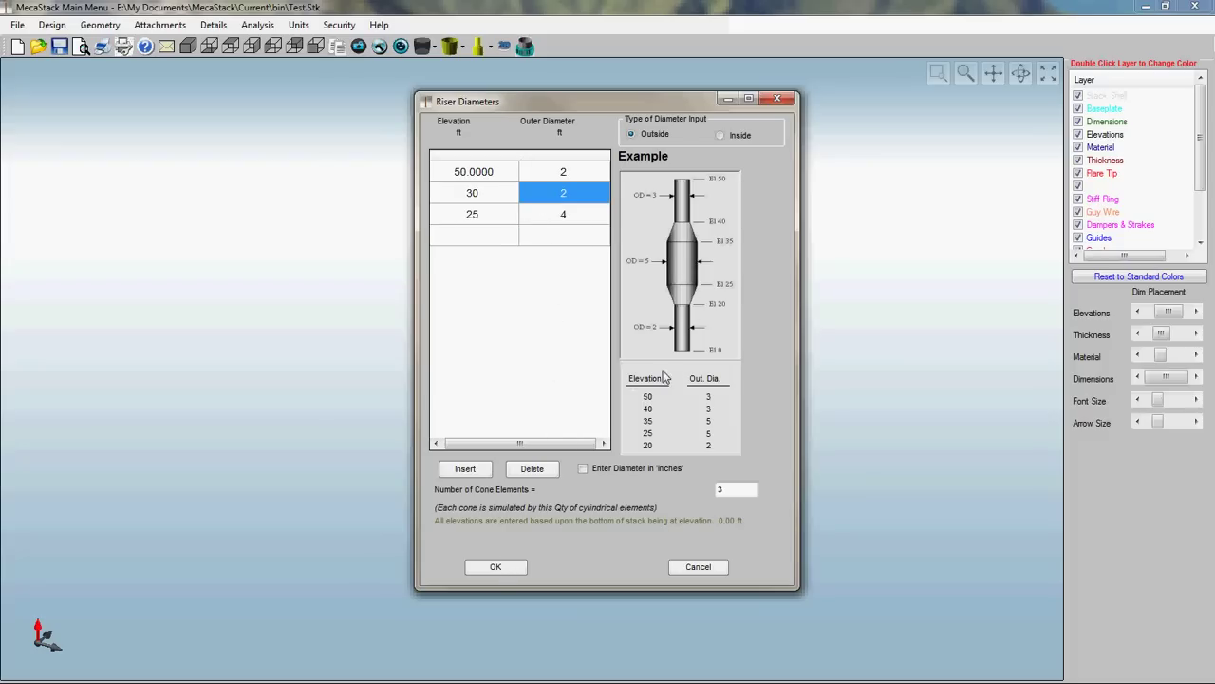
Step: Apply the riser diameters so the stack redraws with 2 ft and 4 ft sections
click(495, 567)
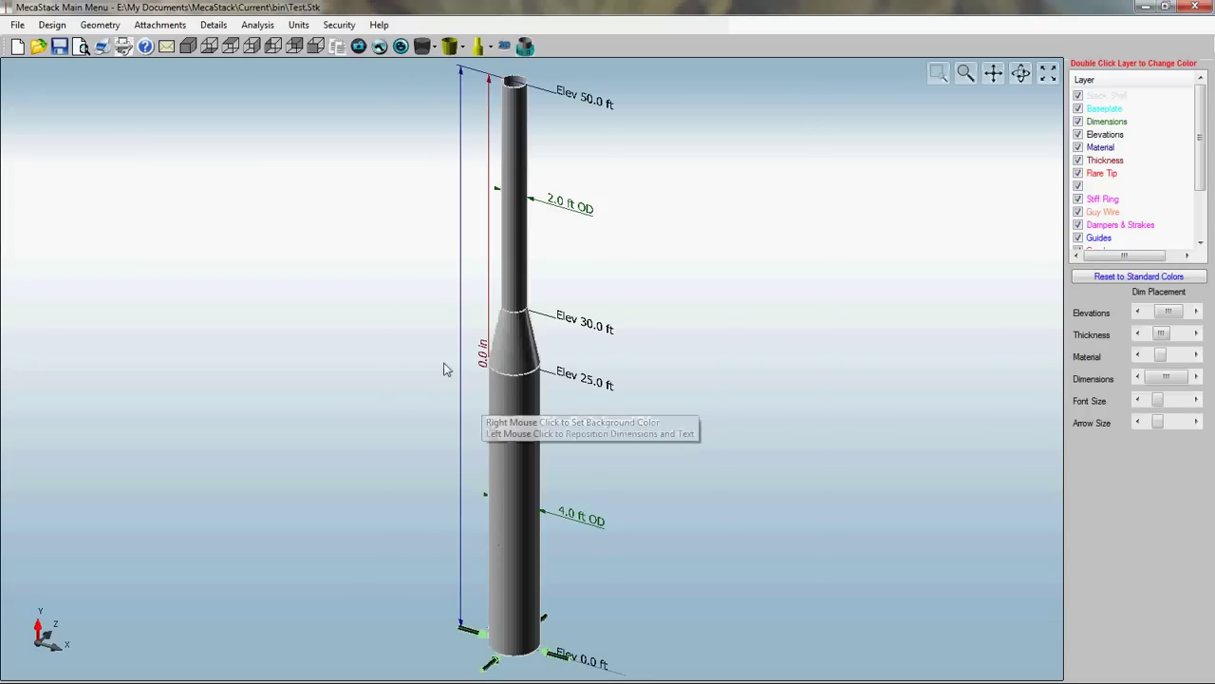
scroll(393, 339, down, 2)
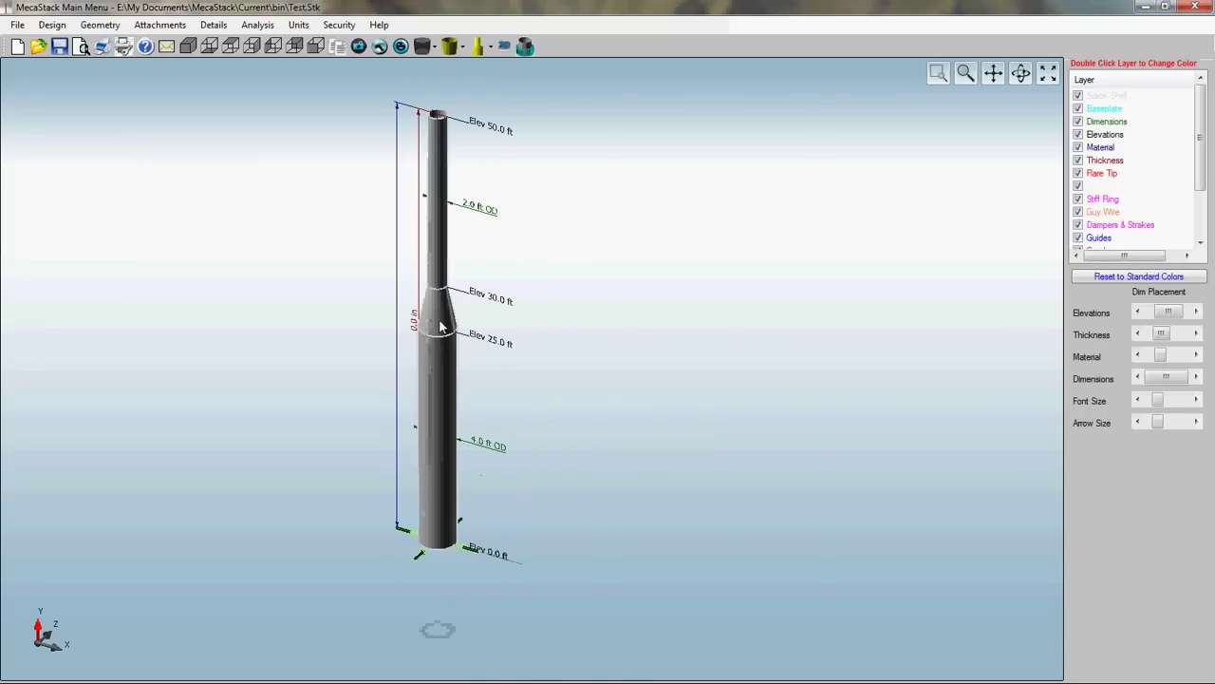
scroll(440, 327, up, 3)
scroll(447, 318, down, 2)
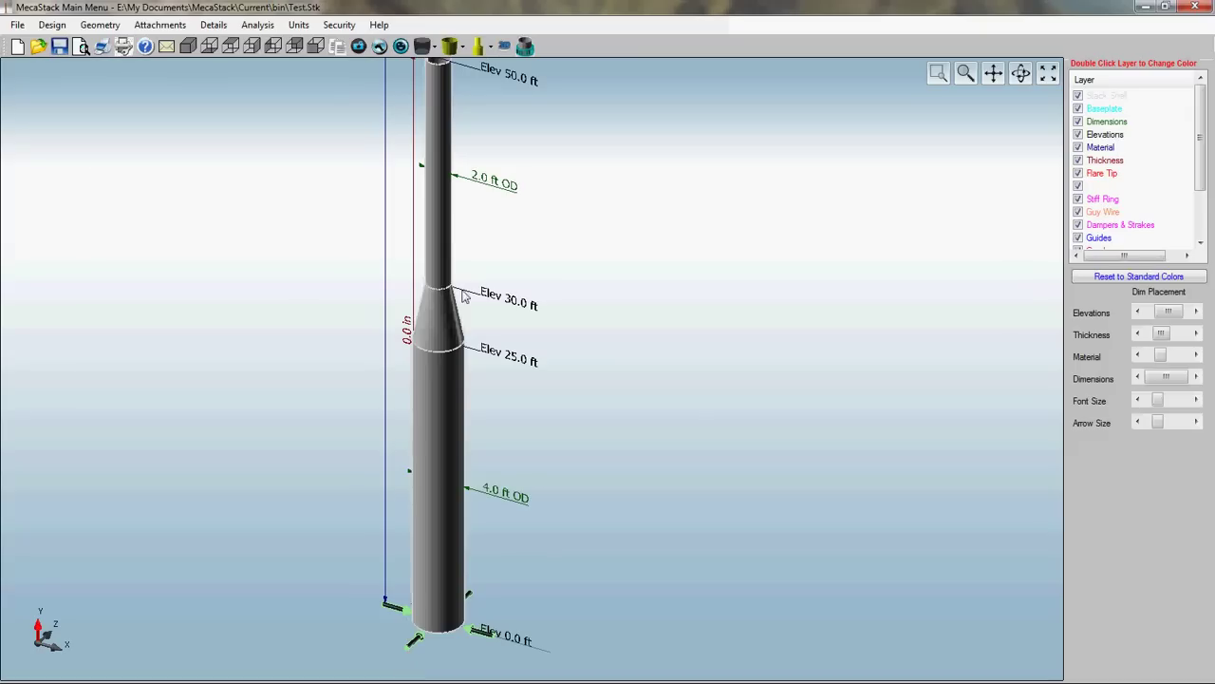
scroll(472, 294, down, 1)
scroll(446, 203, up, 1)
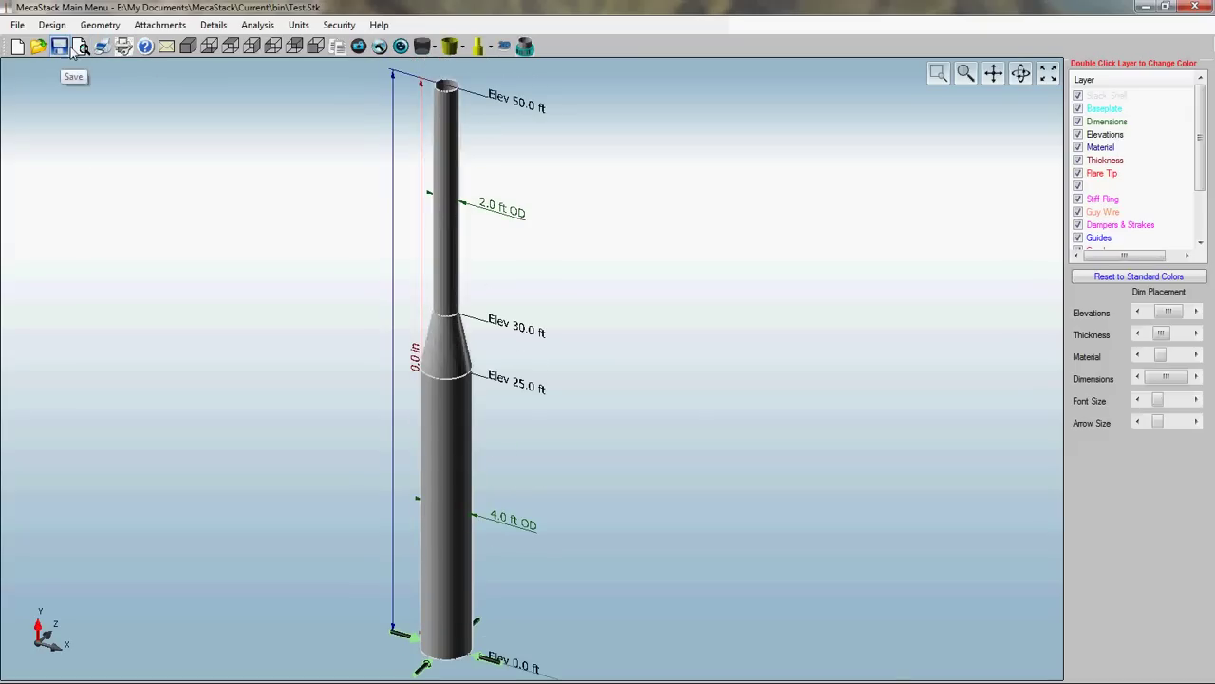
Step: Set riser wall thickness to 0.375 in, then view from the front with the dimension moved left
click(100, 25)
click(124, 141)
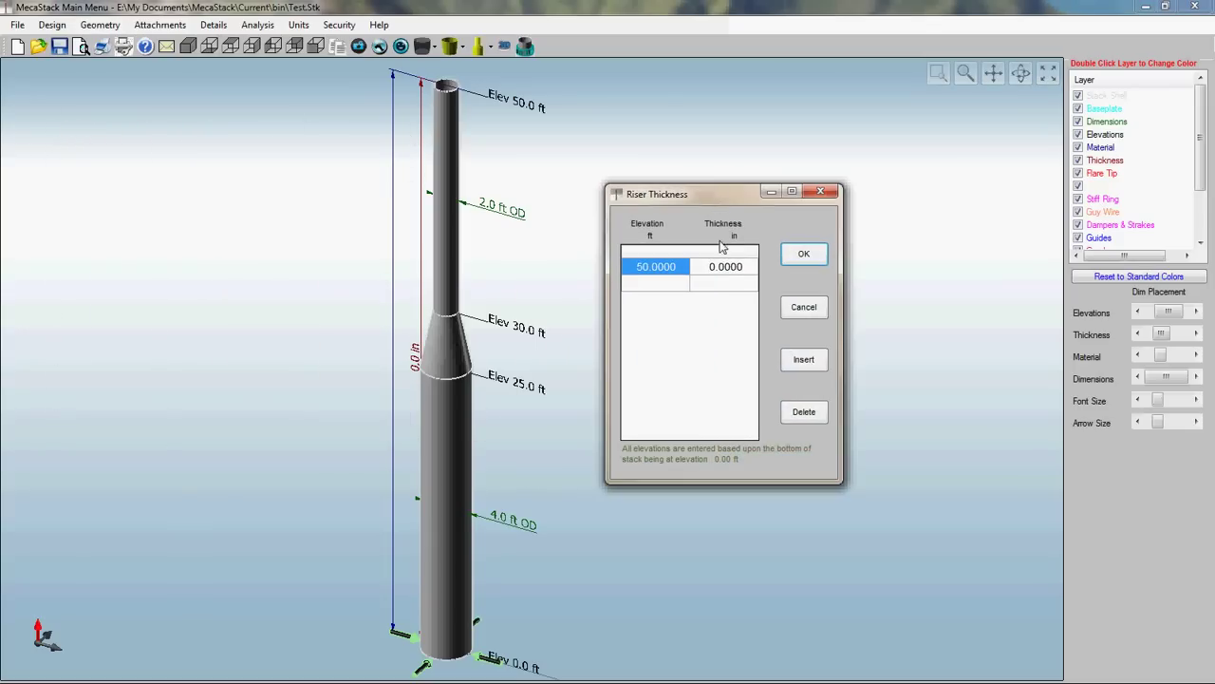
click(727, 270)
click(727, 270)
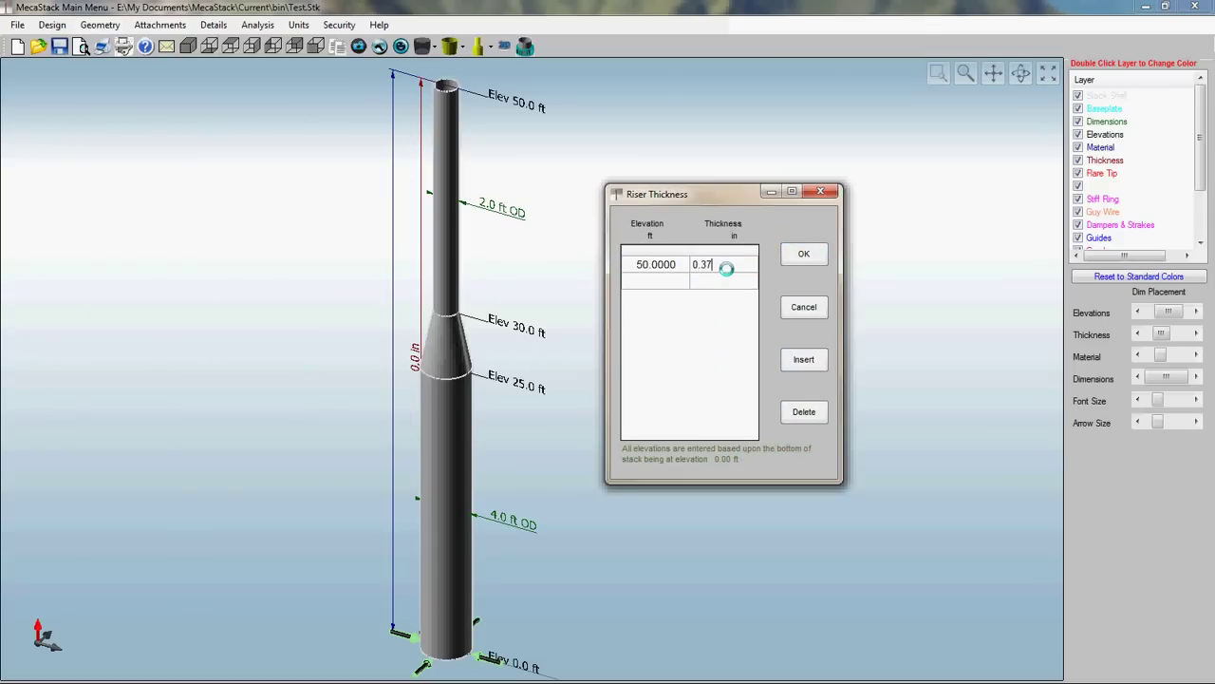
key(Return)
click(802, 255)
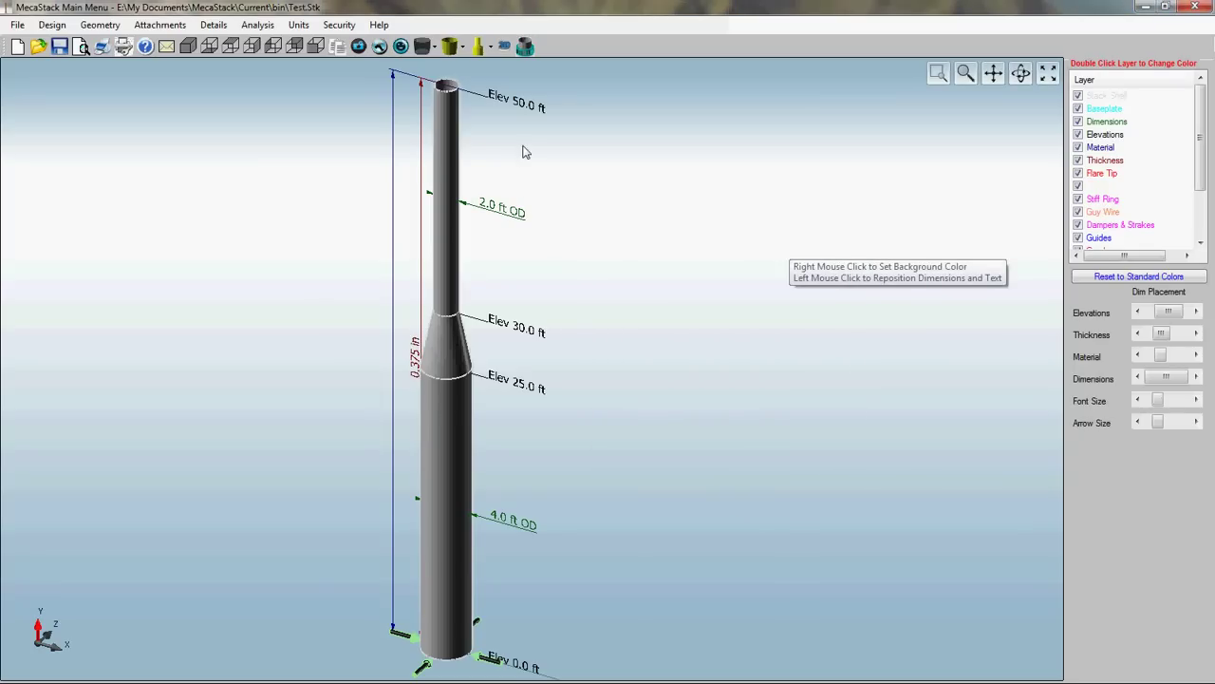
click(295, 46)
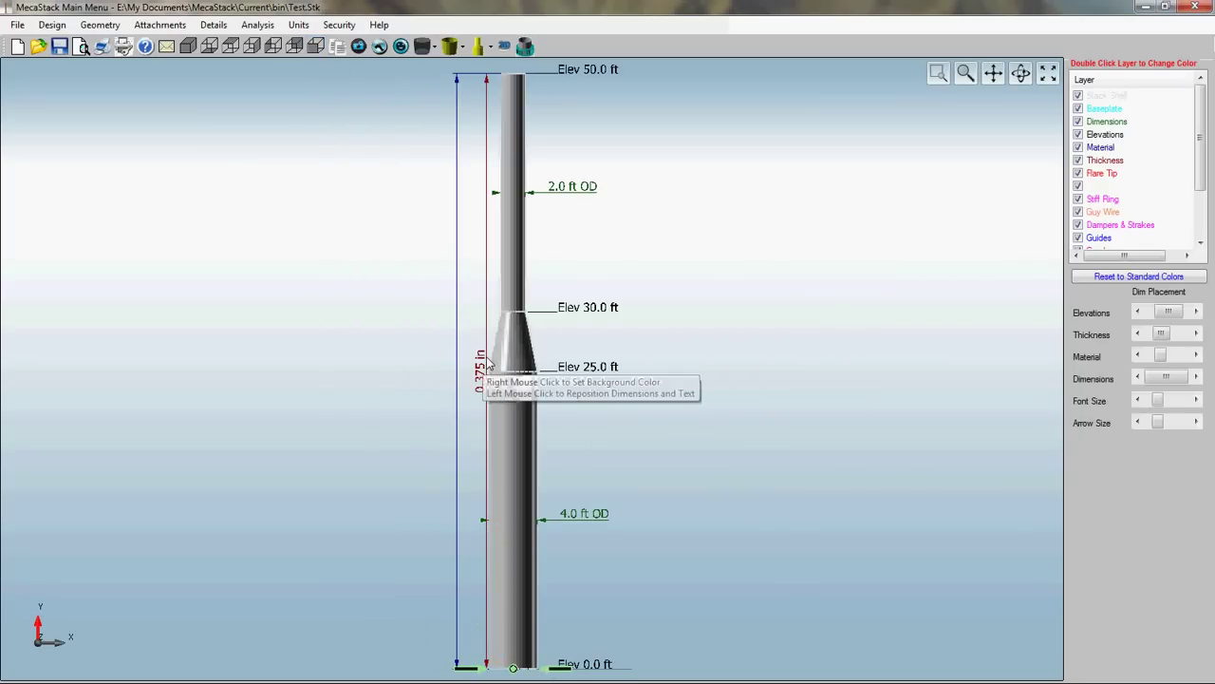
drag(488, 367, 420, 399)
Step: Enter a 0.0625 in corrosion allowance for elevation 50 ft
click(100, 24)
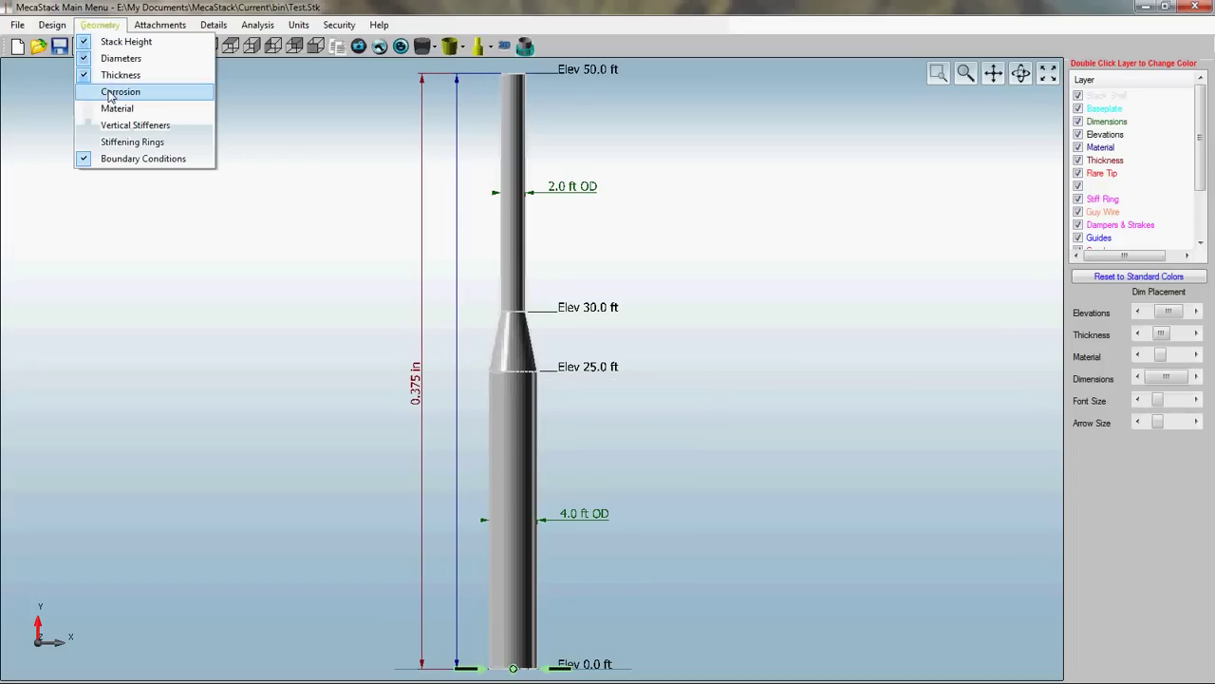
click(110, 92)
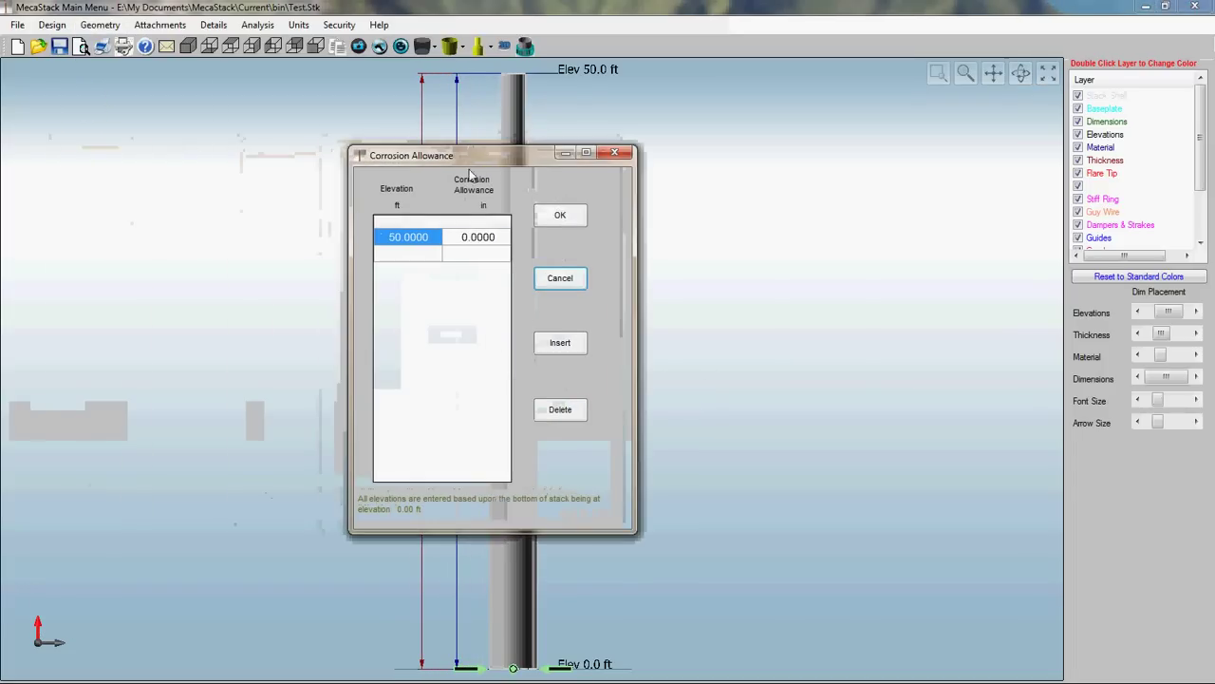
click(475, 239)
text(0.)
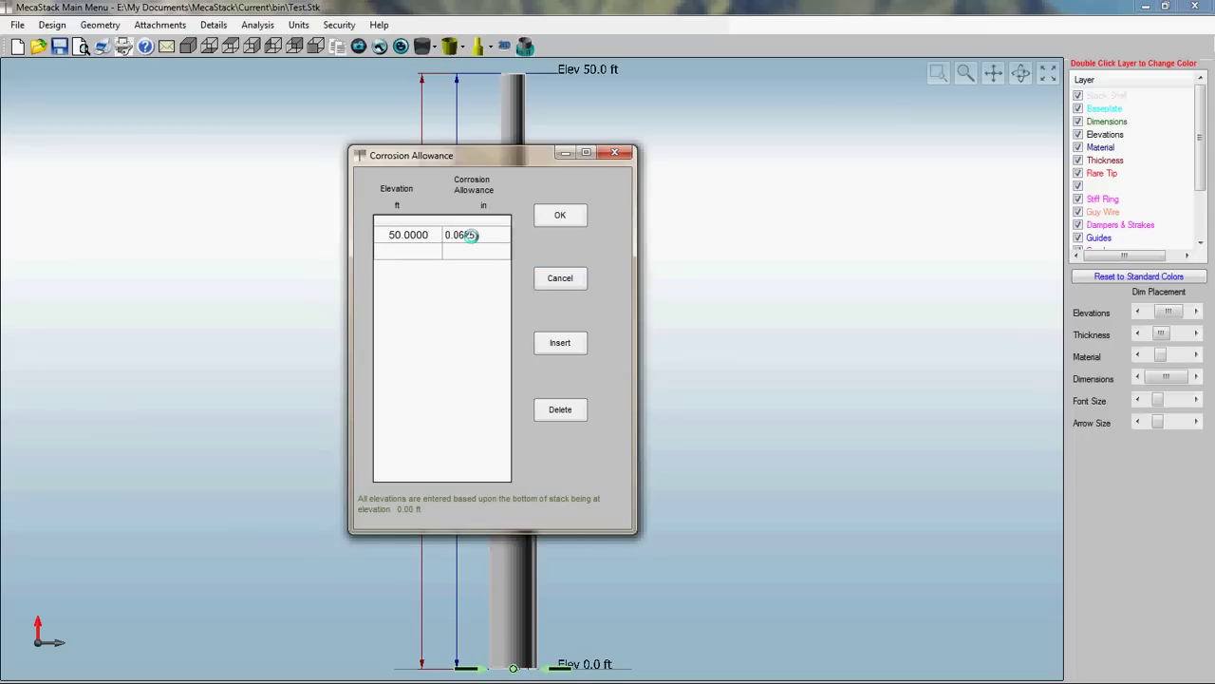
Step: Apply the corrosion allowance and assign A-36 material with a 300 °F hot temperature
click(475, 254)
click(559, 218)
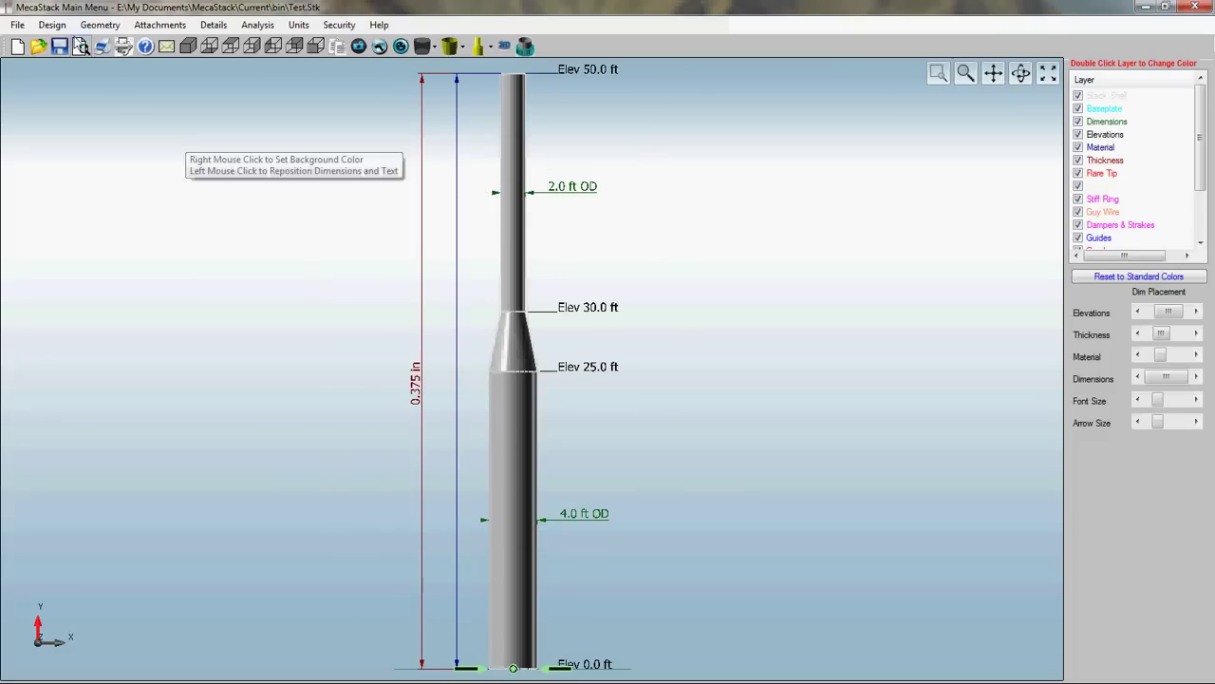
click(100, 25)
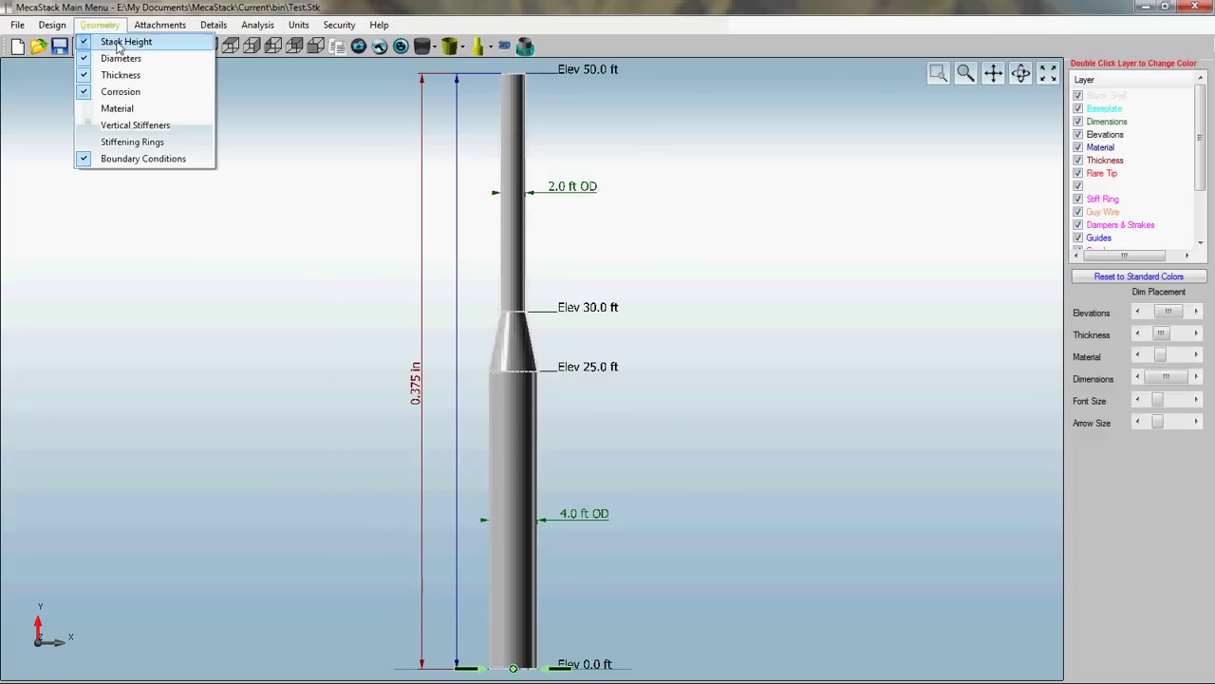
click(124, 108)
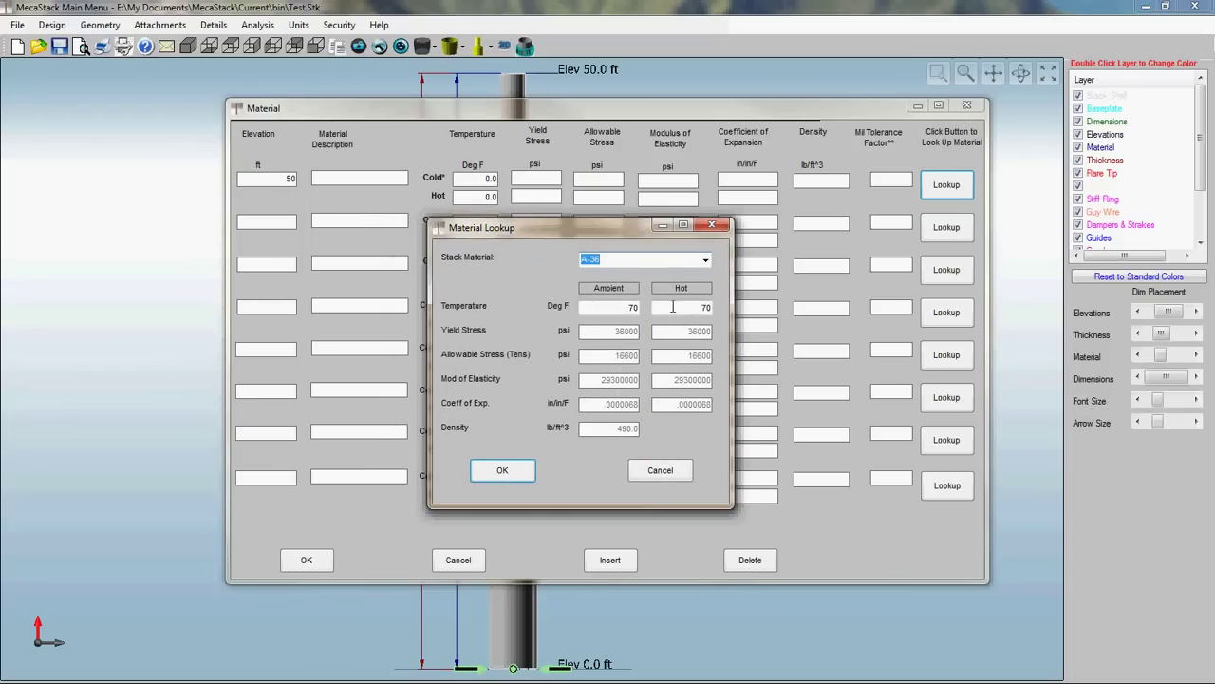
double_click(671, 306)
text(300)
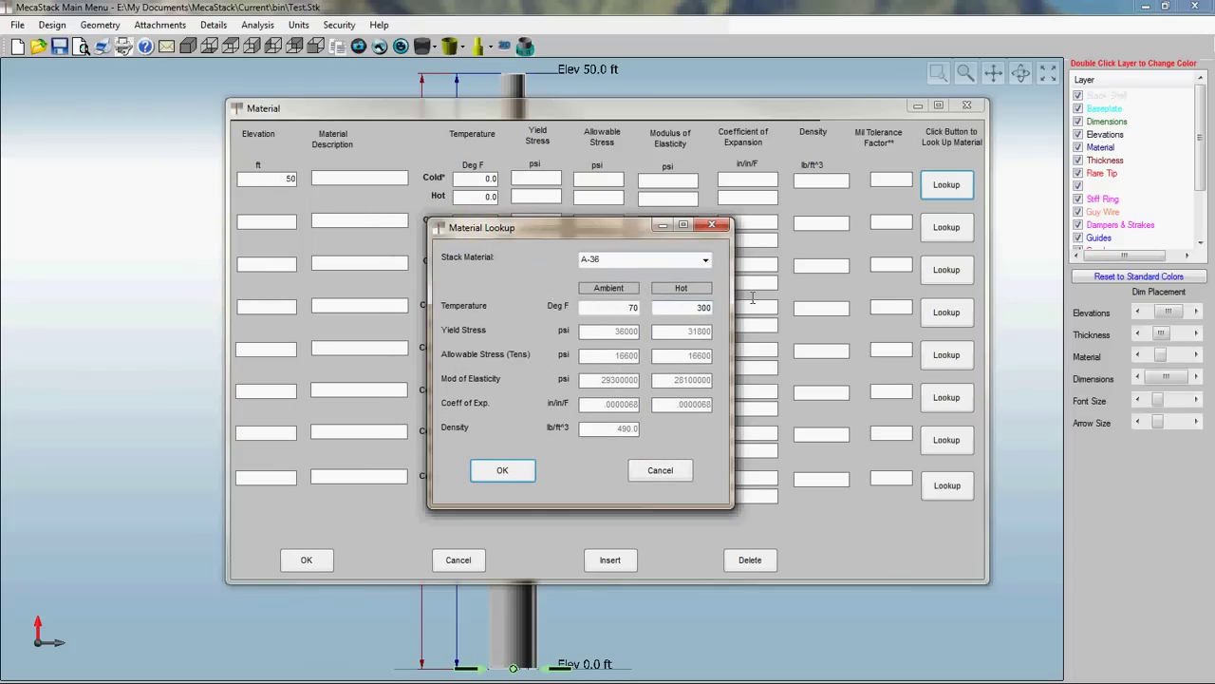
click(503, 471)
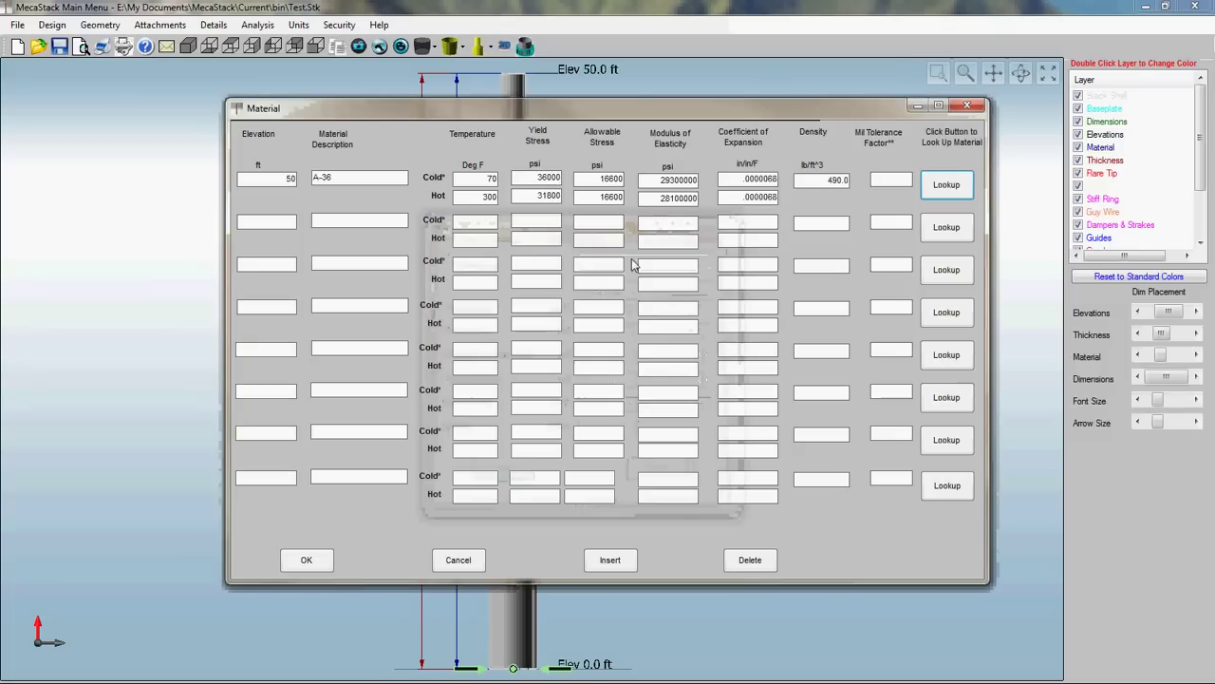
click(307, 560)
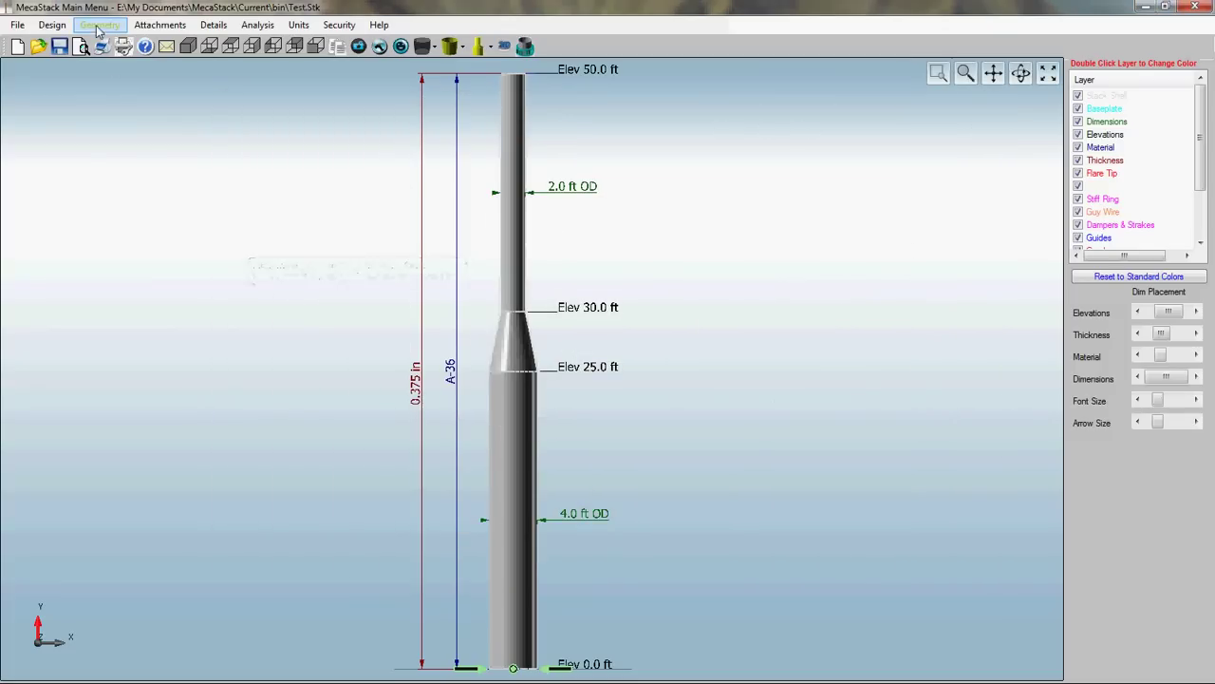
click(98, 28)
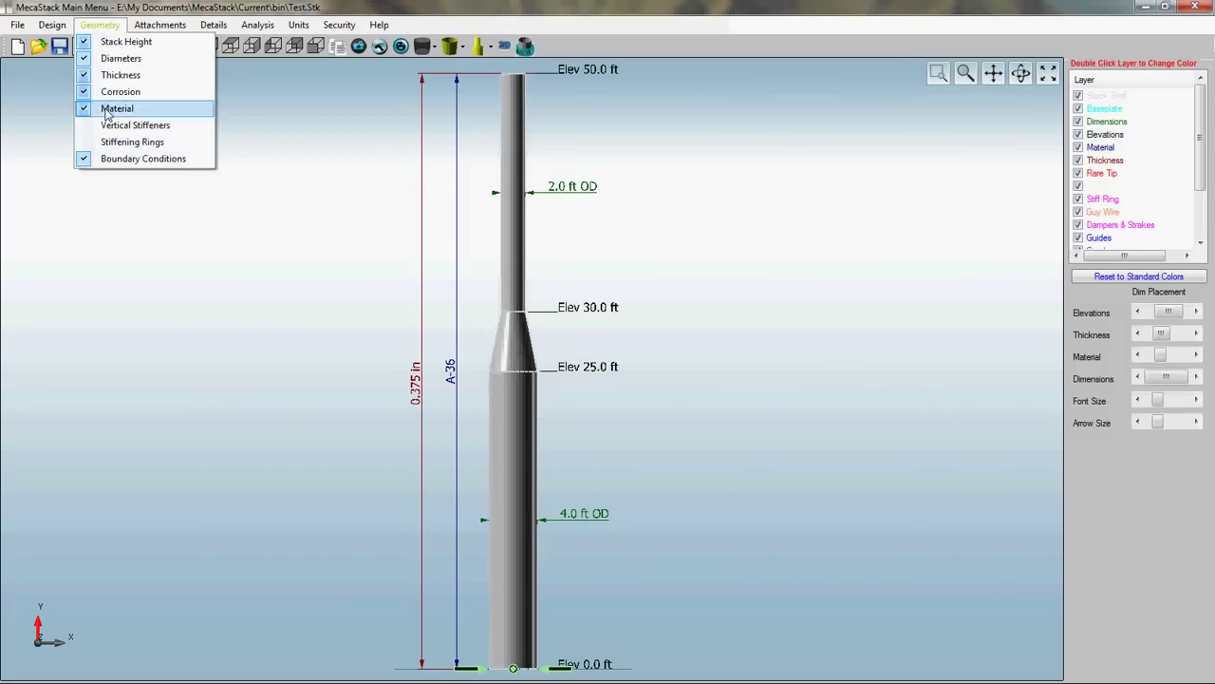
click(122, 164)
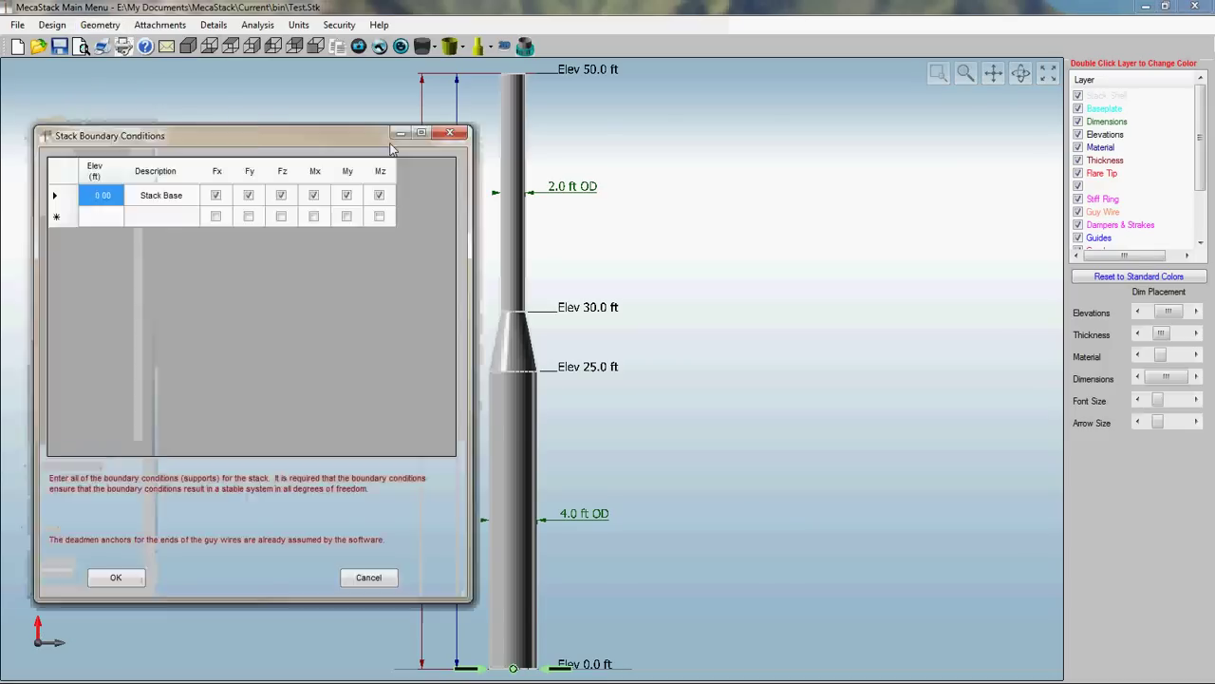
drag(489, 152, 948, 131)
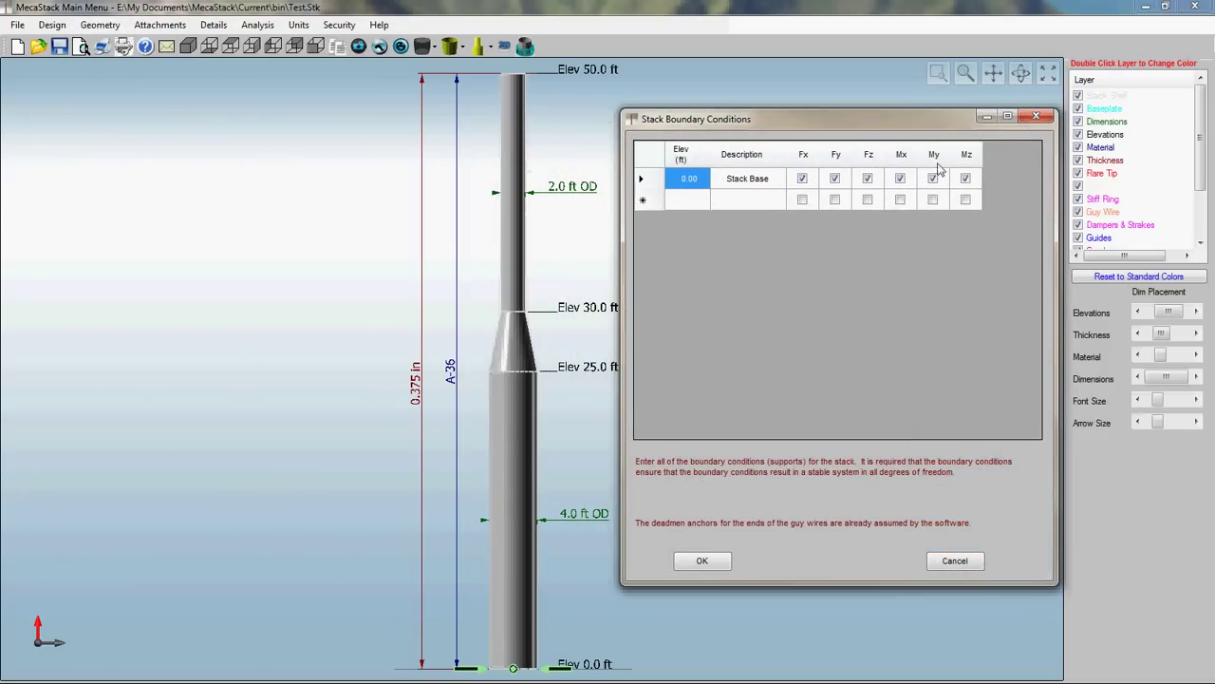
click(703, 561)
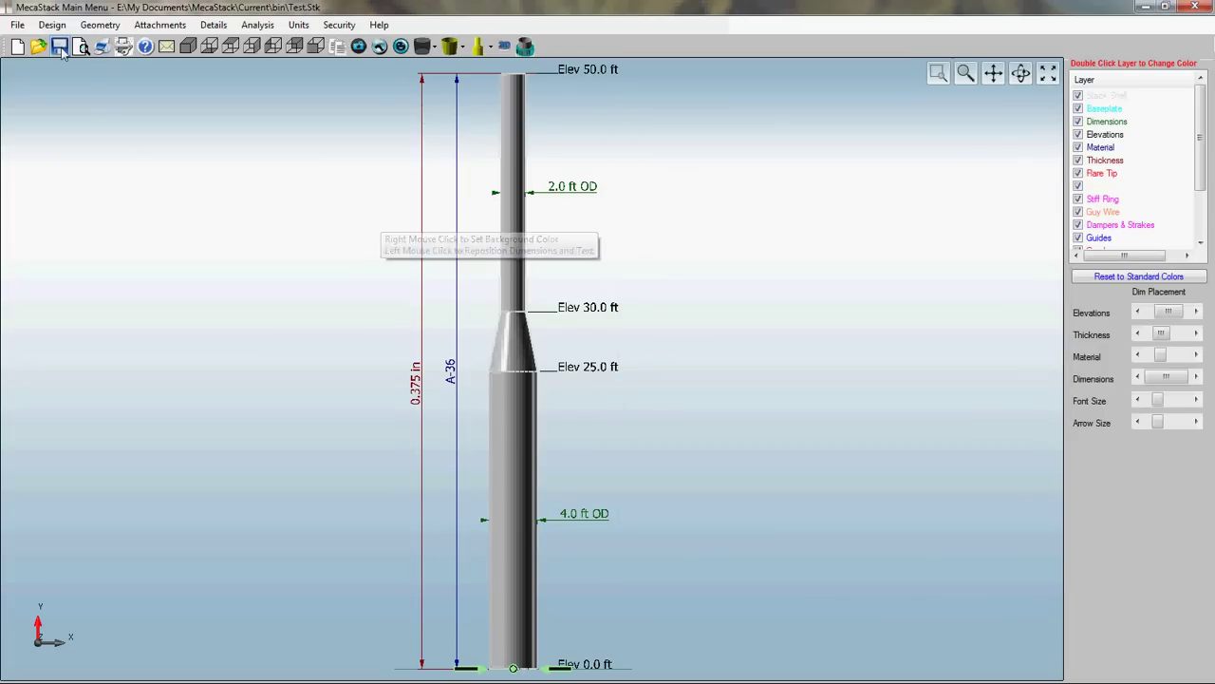
Step: Open the stack's ladder definitions and launch the automatic ladder generator
click(158, 26)
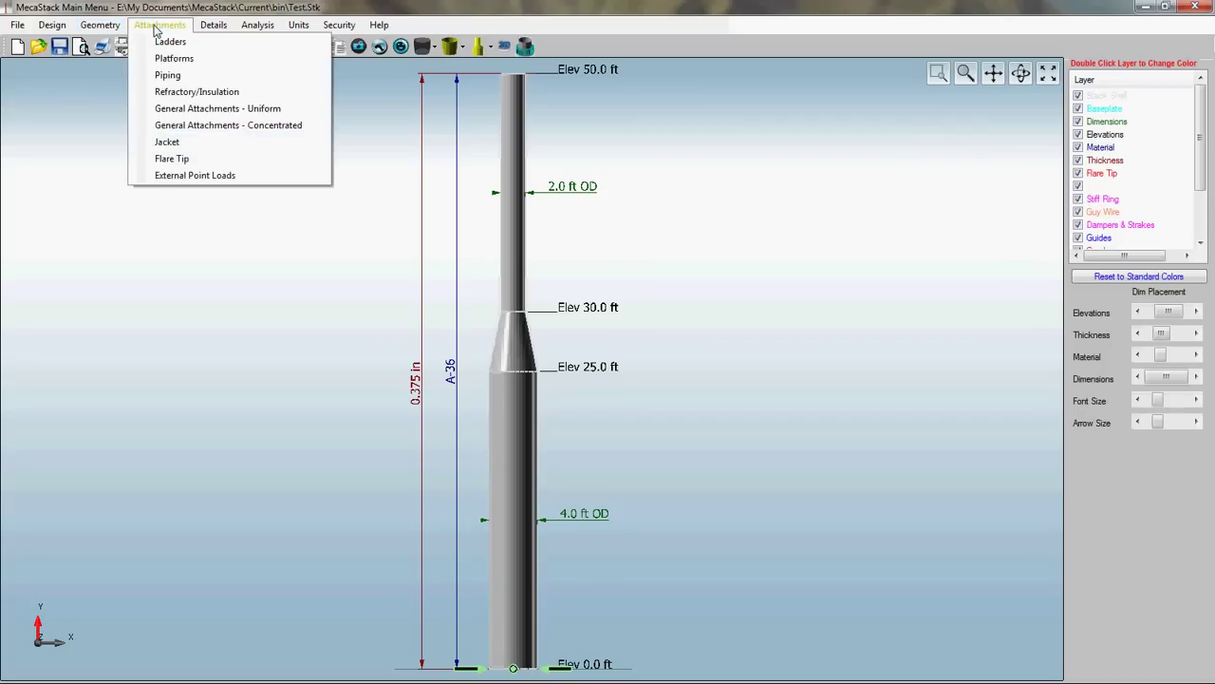
click(168, 47)
drag(491, 151, 766, 269)
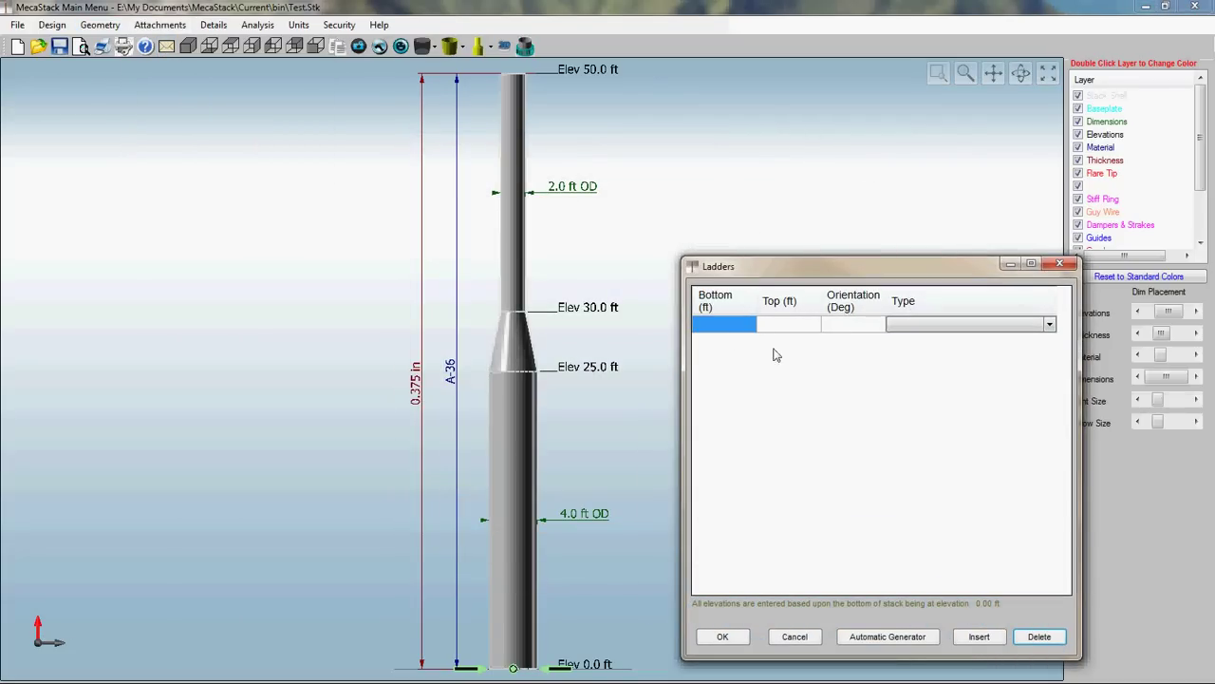
drag(824, 269, 816, 137)
click(895, 508)
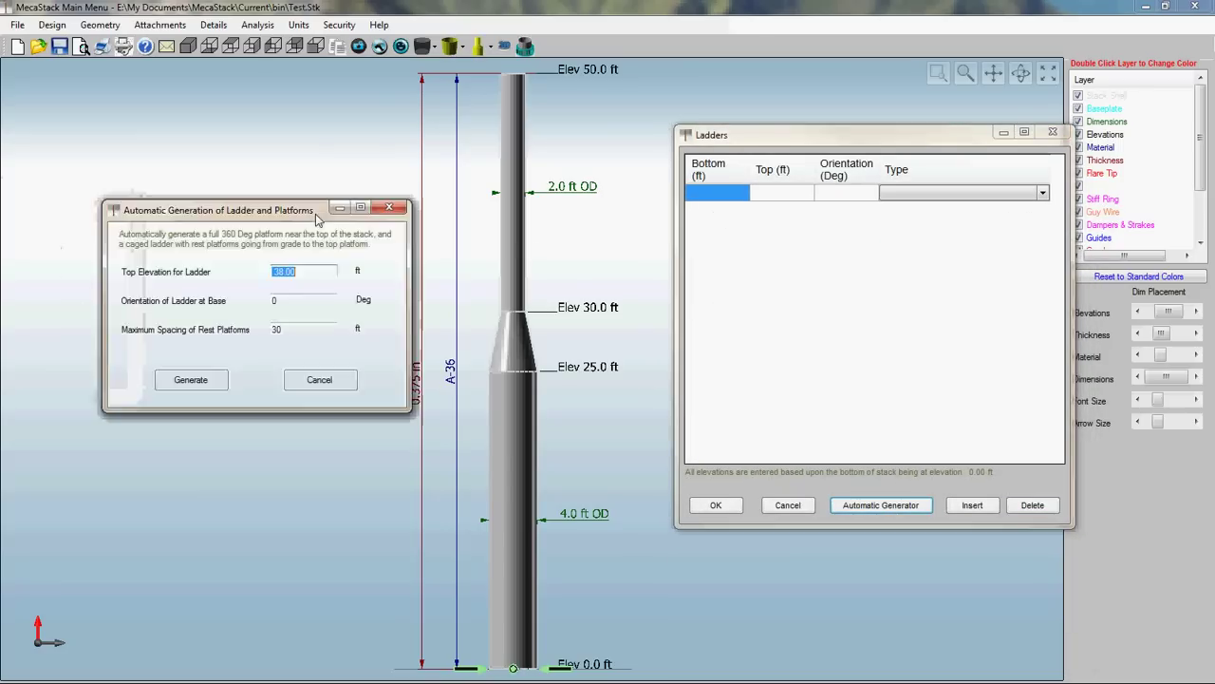
drag(259, 207, 829, 275)
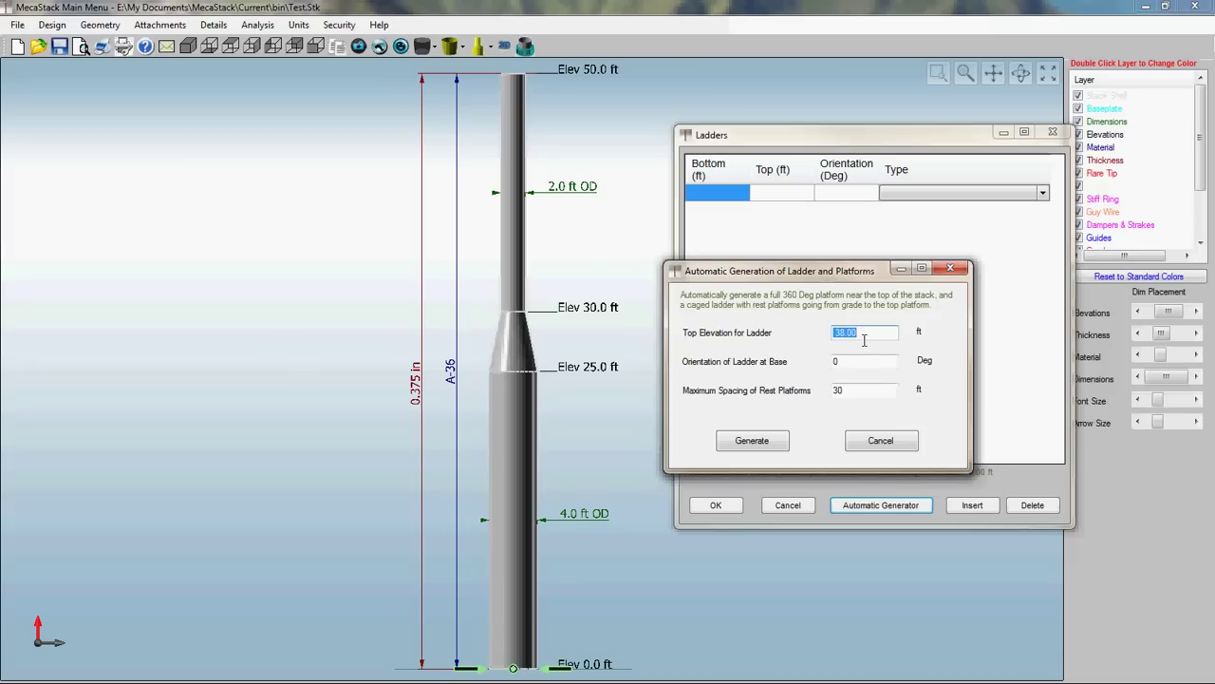
Step: Generate a caged ladder with two rest platforms topping out at 38.00 ft, replacing existing ladders
click(862, 365)
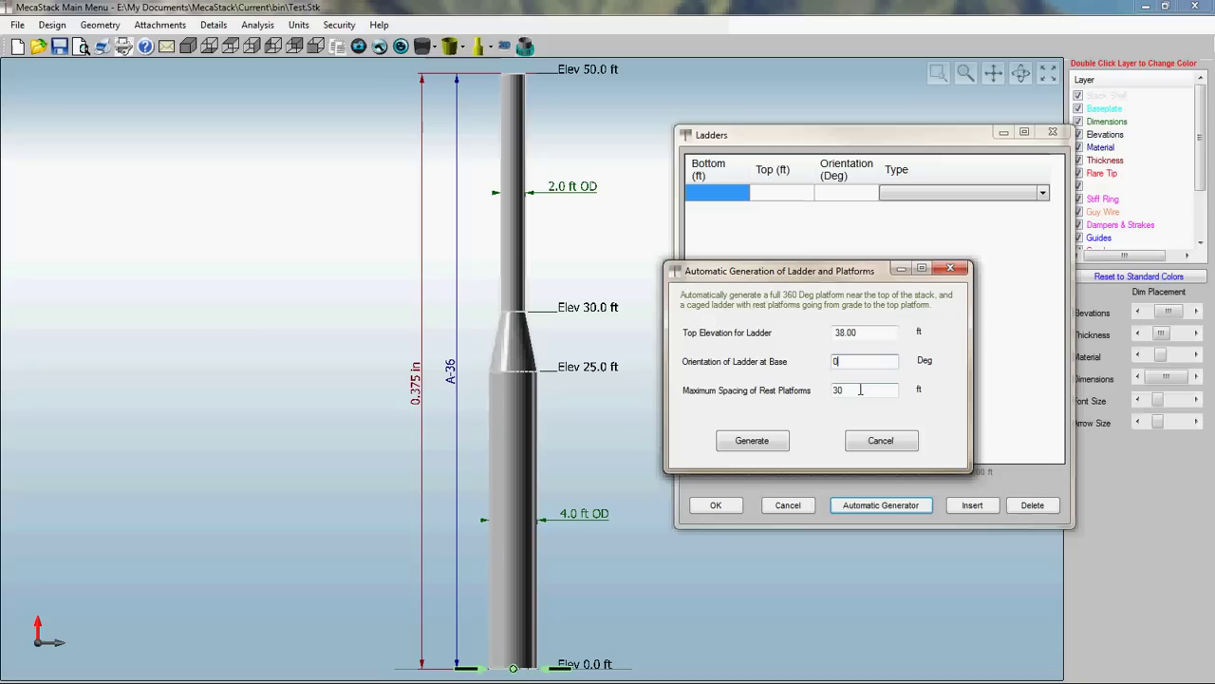
click(751, 443)
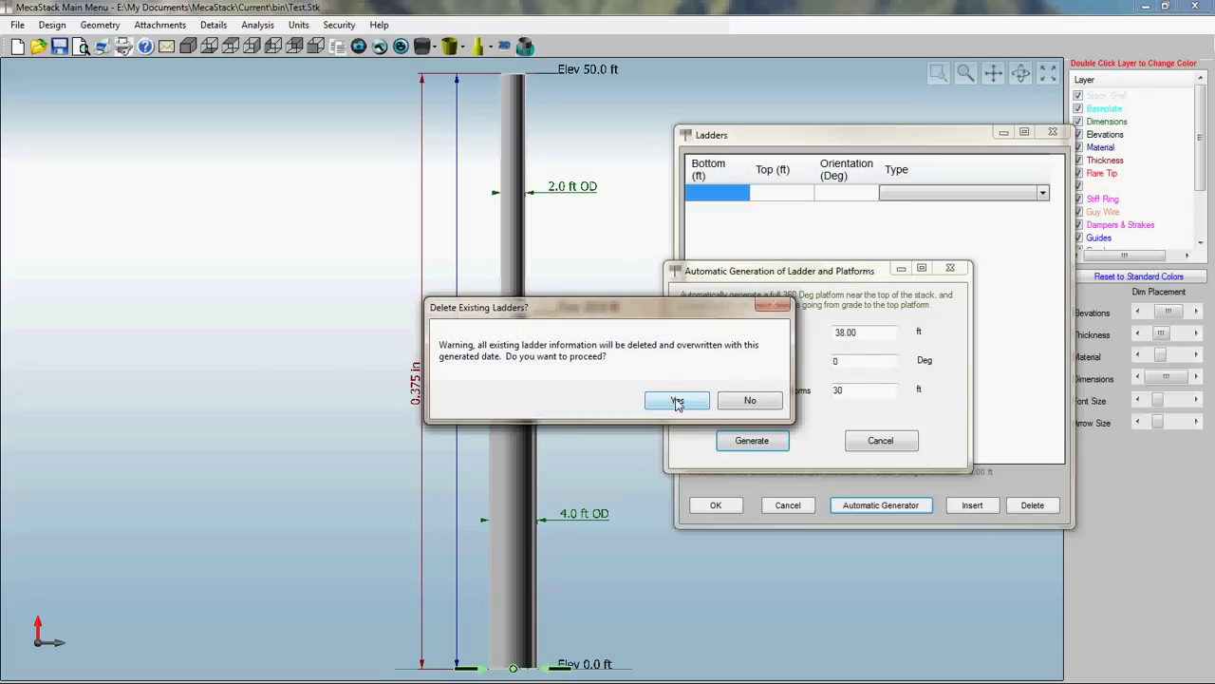
click(676, 403)
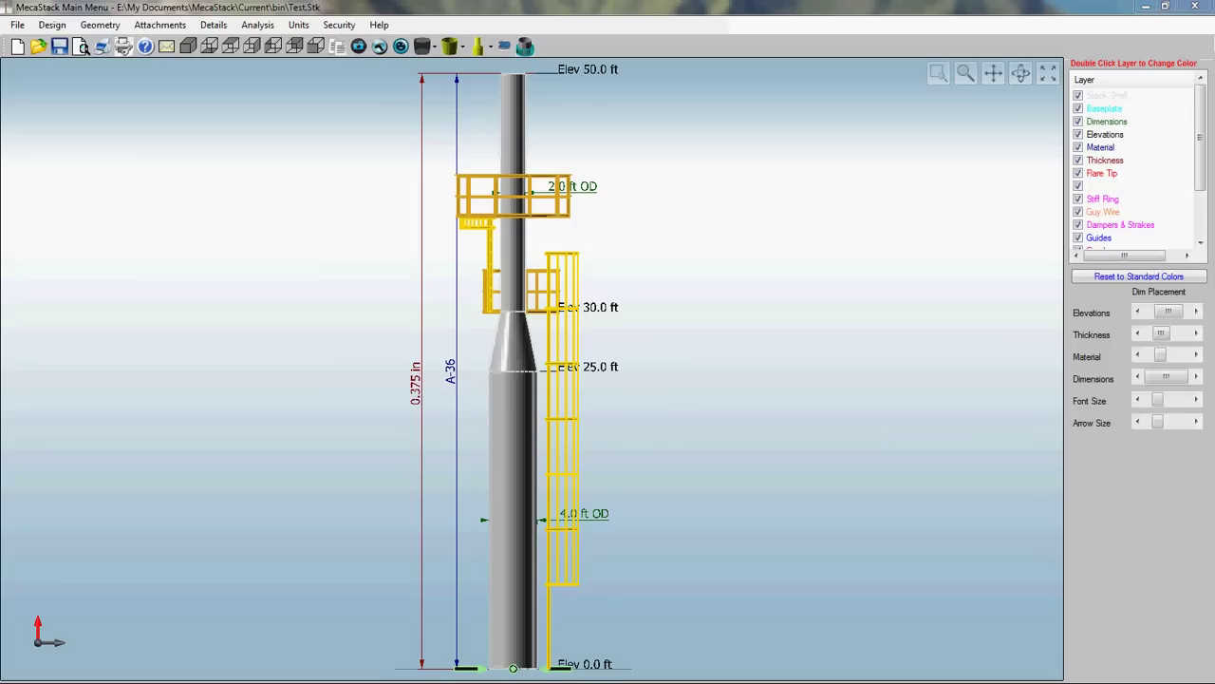
drag(649, 377, 304, 405)
drag(722, 388, 304, 218)
click(159, 25)
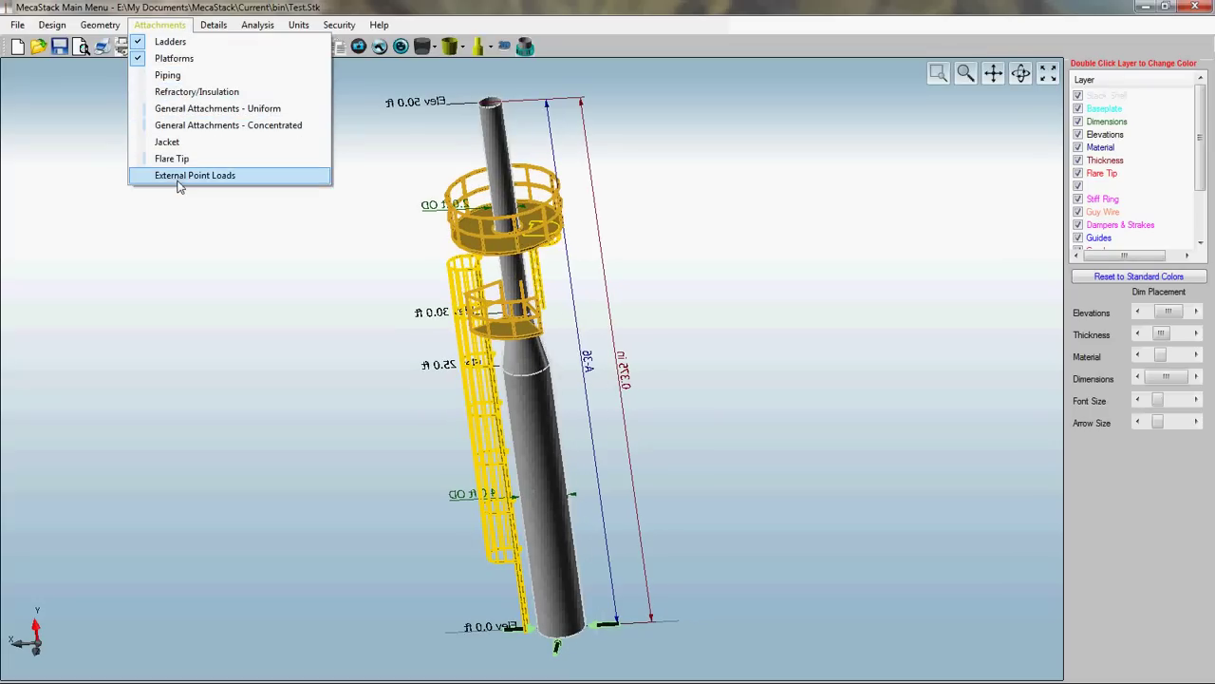
Step: Choose a single-plate gusseted baseplate and apply standard sizes for the bolt diameter
click(28, 22)
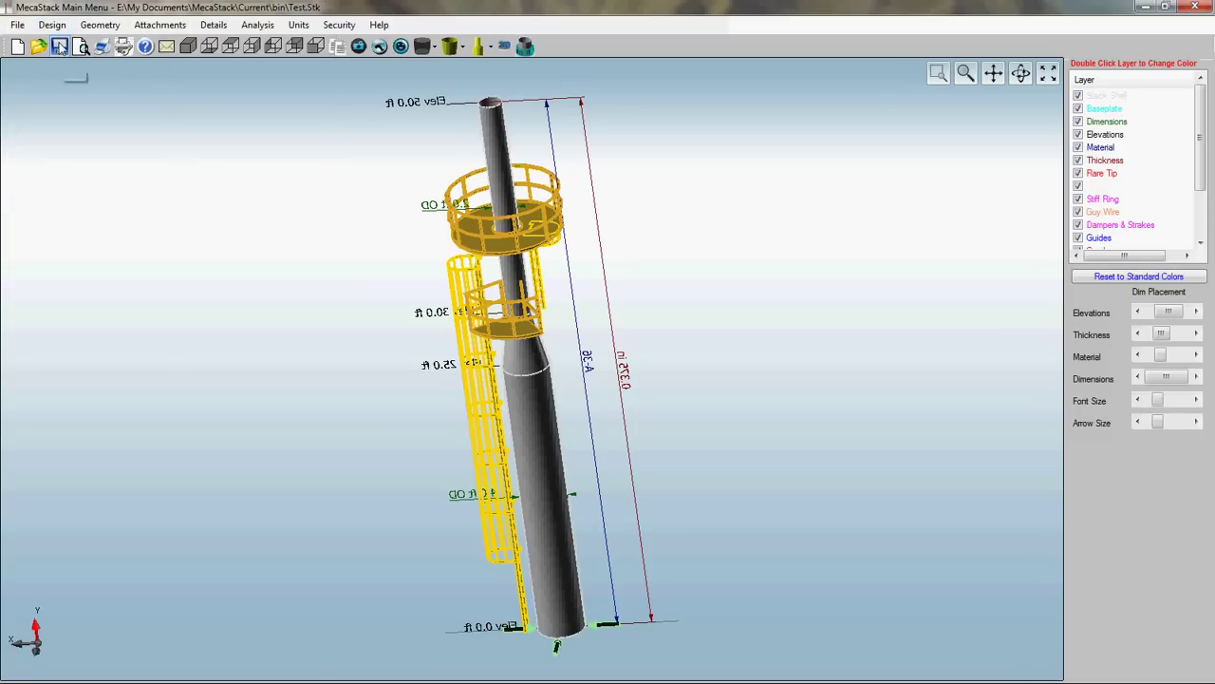
click(212, 24)
click(229, 57)
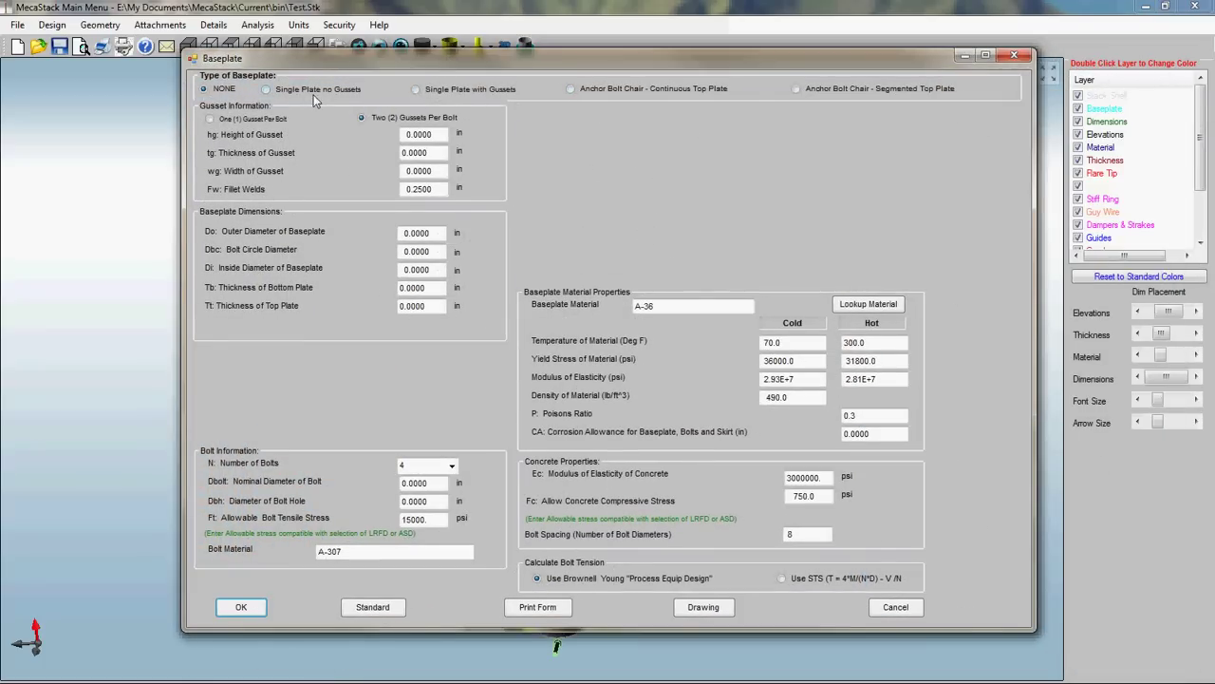
click(418, 91)
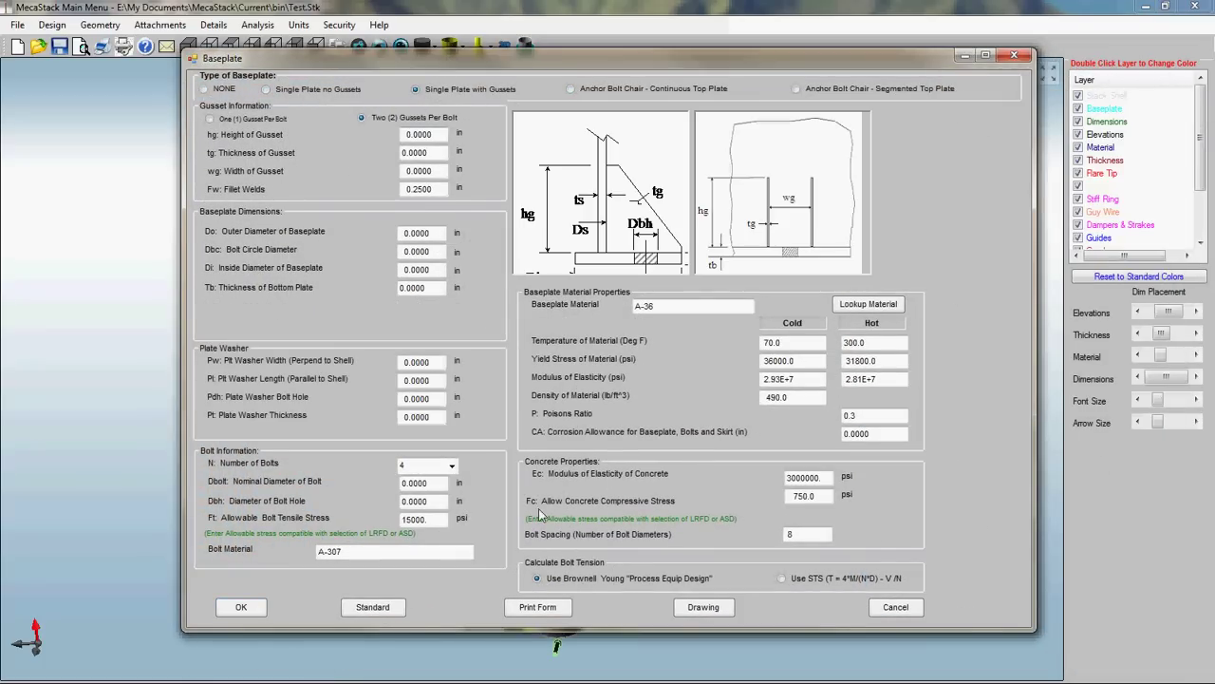
click(393, 611)
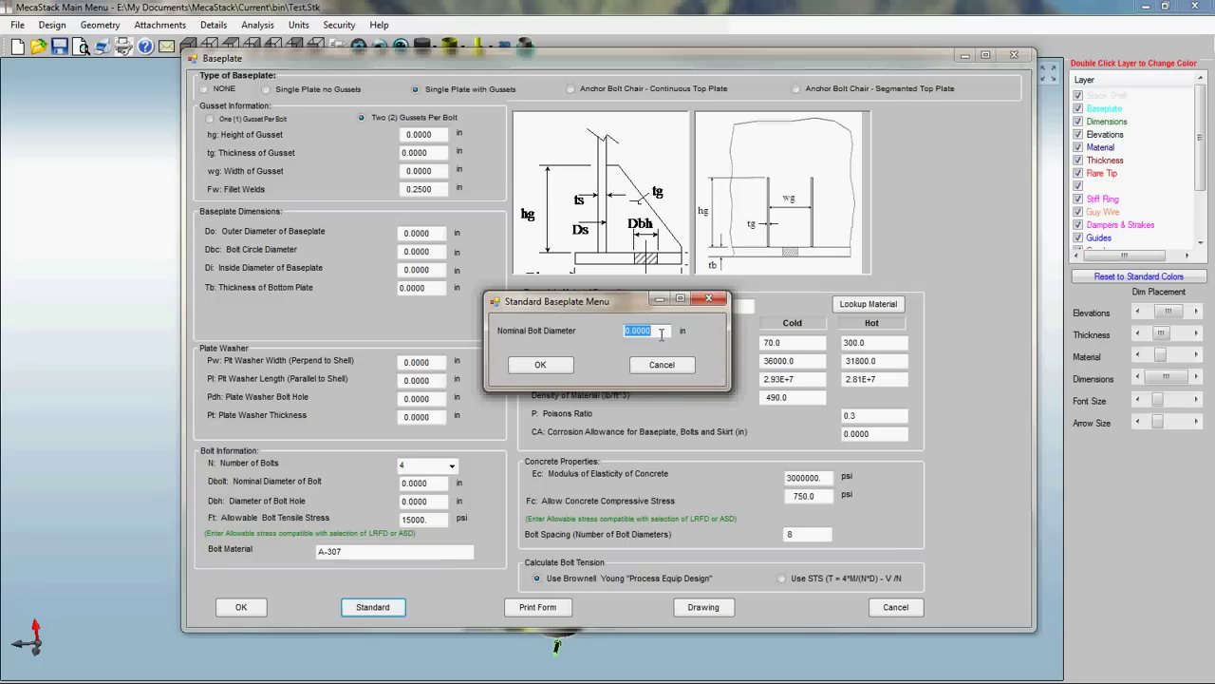
text(1.5)
click(543, 367)
Step: Set 8 bolts, preview the 56.5 in baseplate drawing, and accept the settings
click(454, 466)
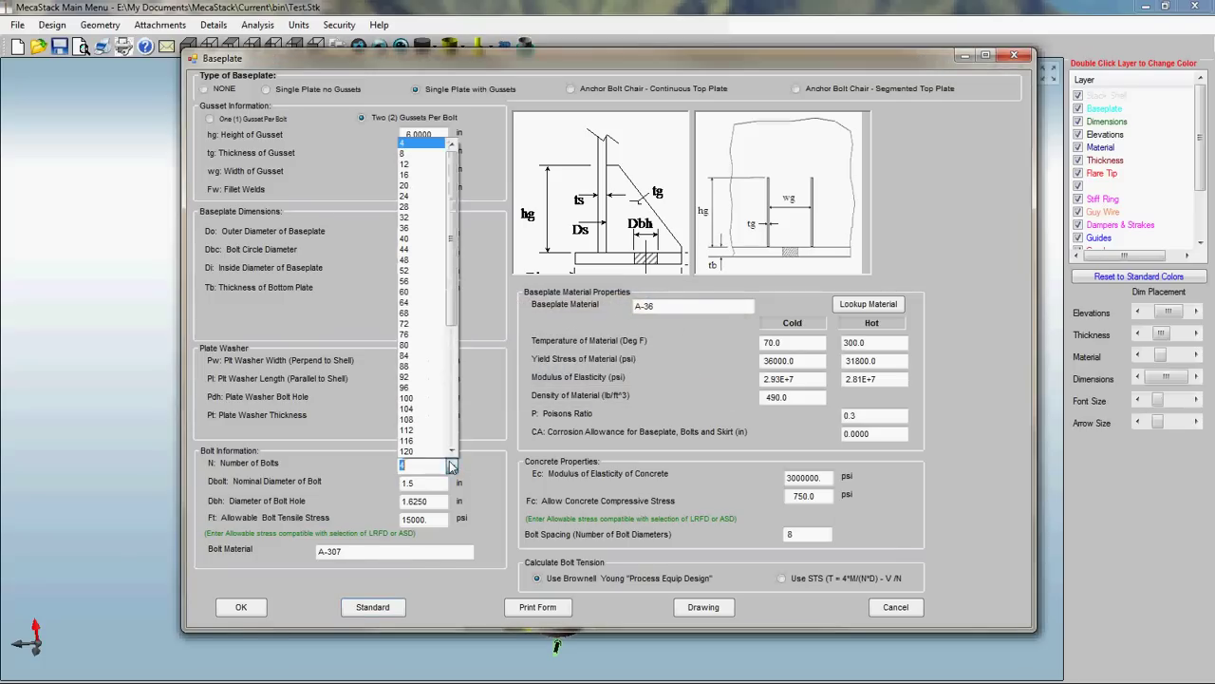
click(418, 163)
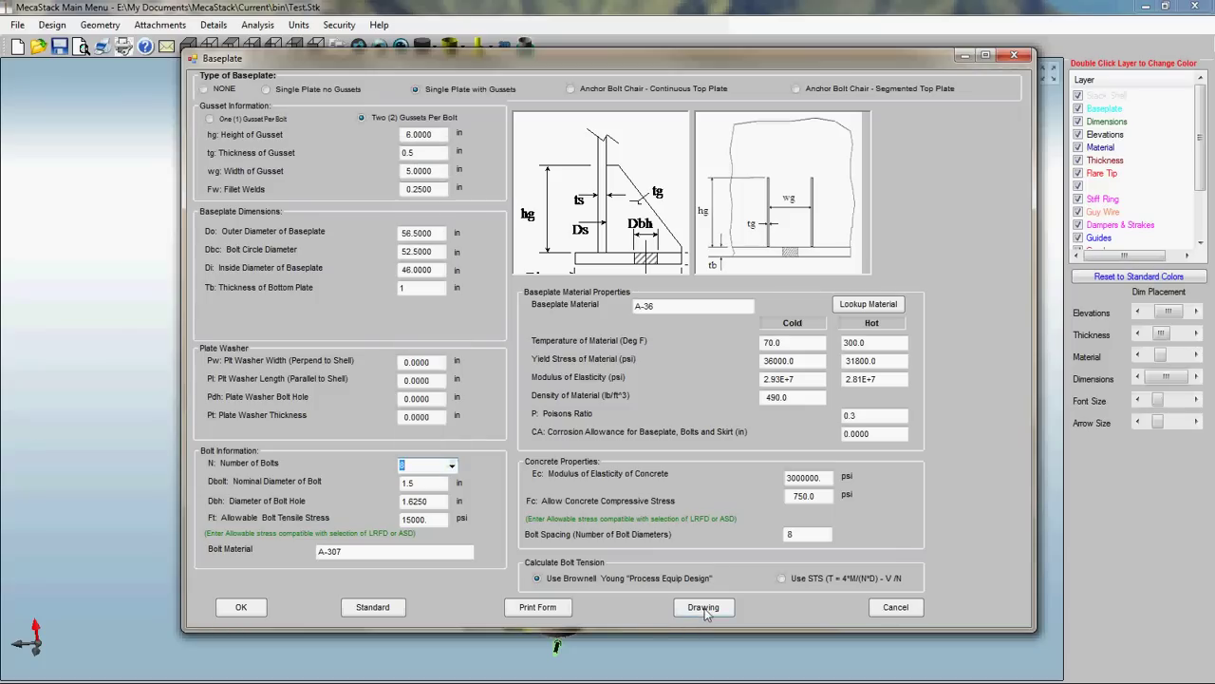
click(704, 608)
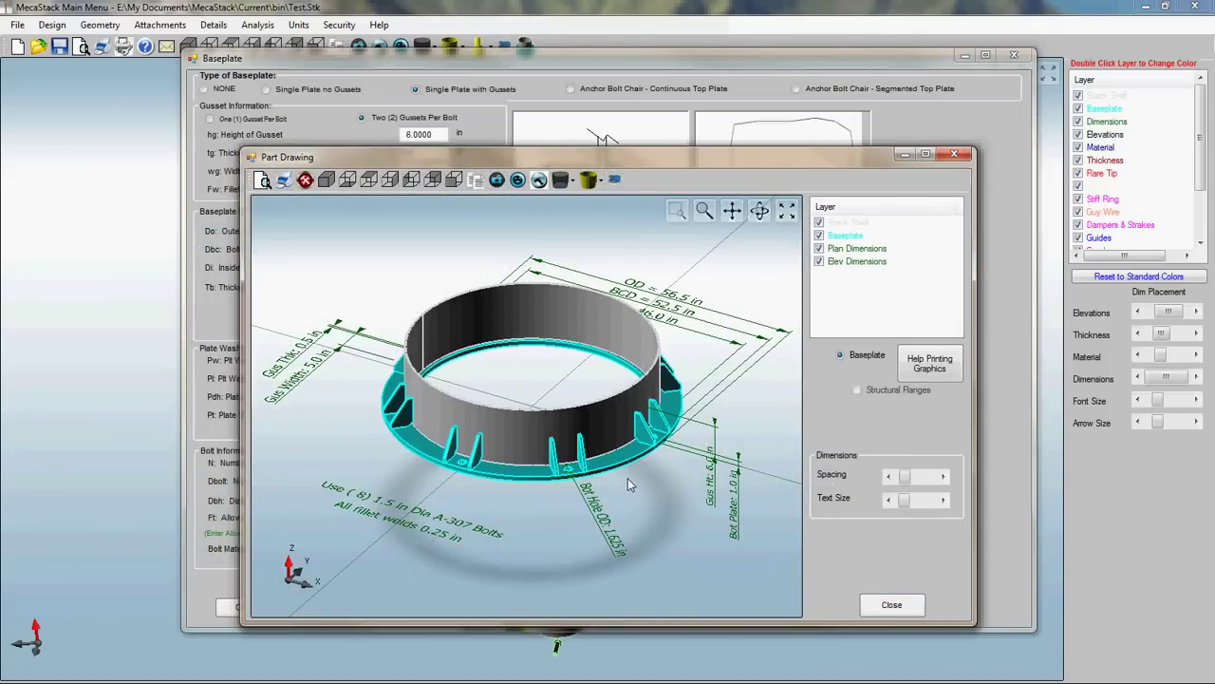
drag(628, 477, 667, 476)
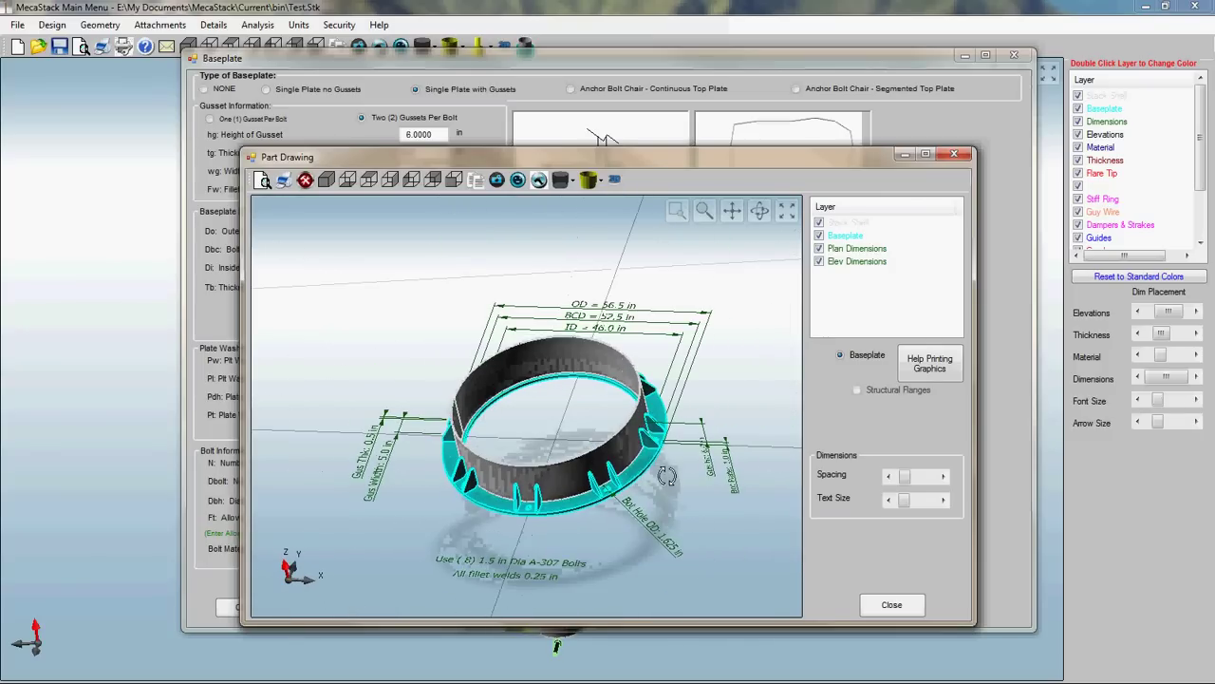
click(896, 605)
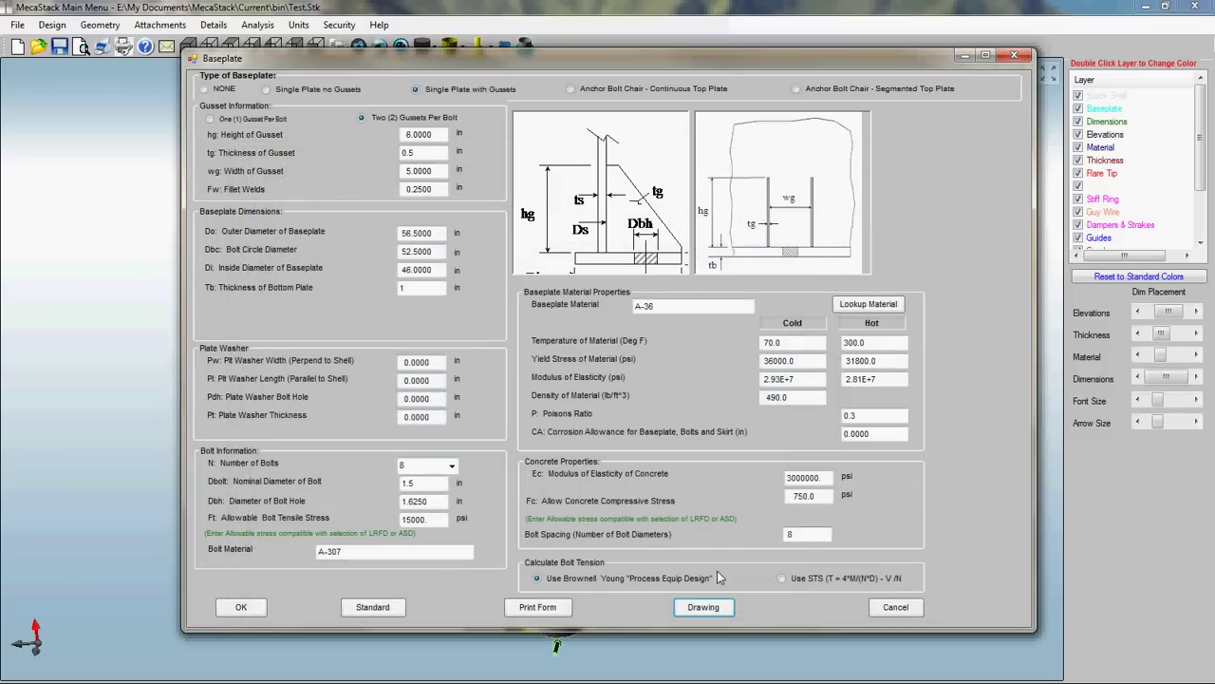
click(238, 607)
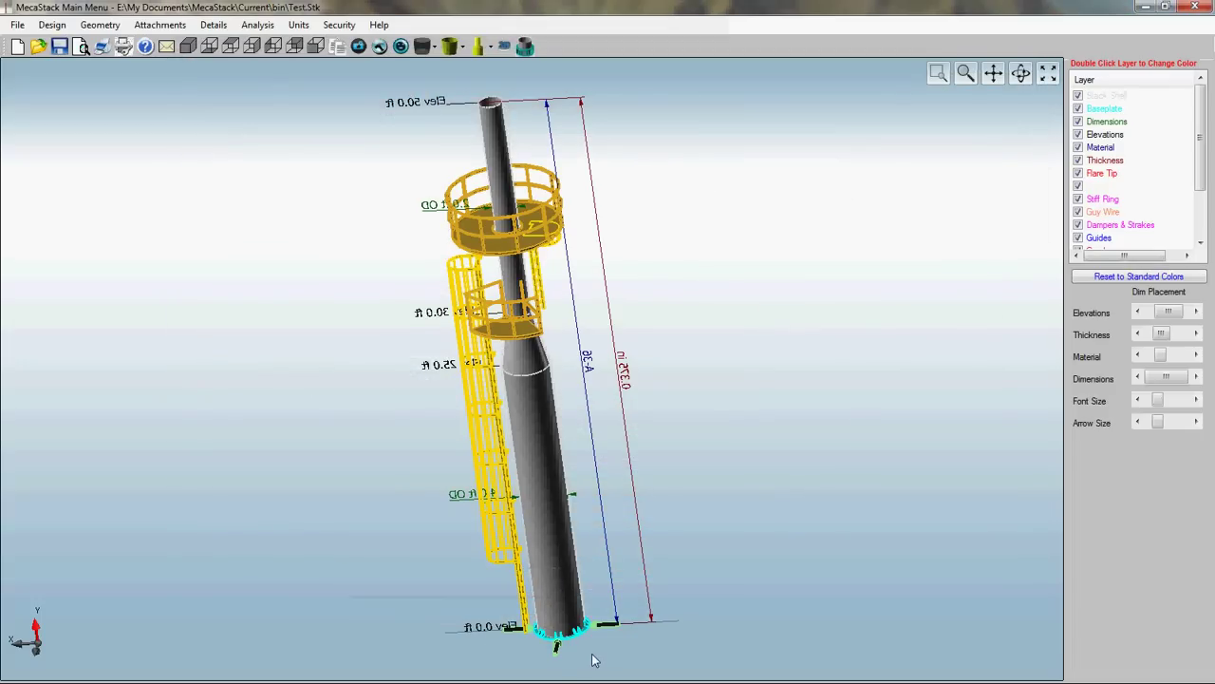
scroll(560, 641, up, 5)
scroll(570, 641, up, 3)
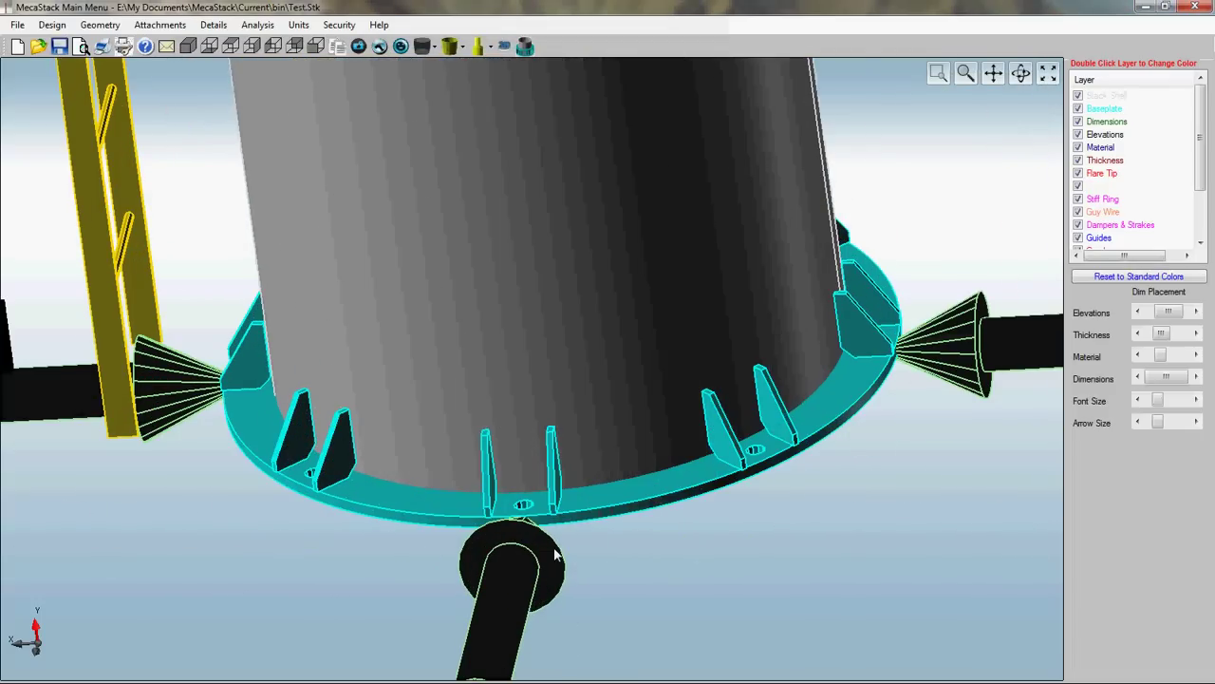
scroll(557, 556, down, 4)
scroll(556, 556, down, 8)
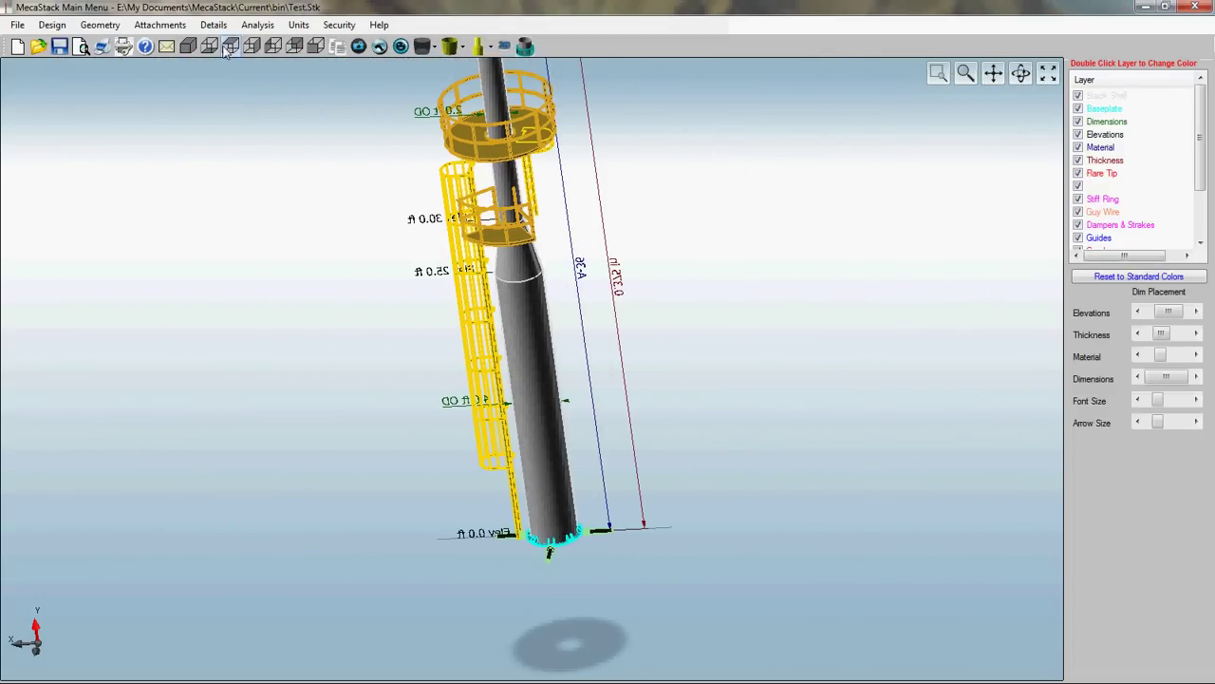
click(156, 27)
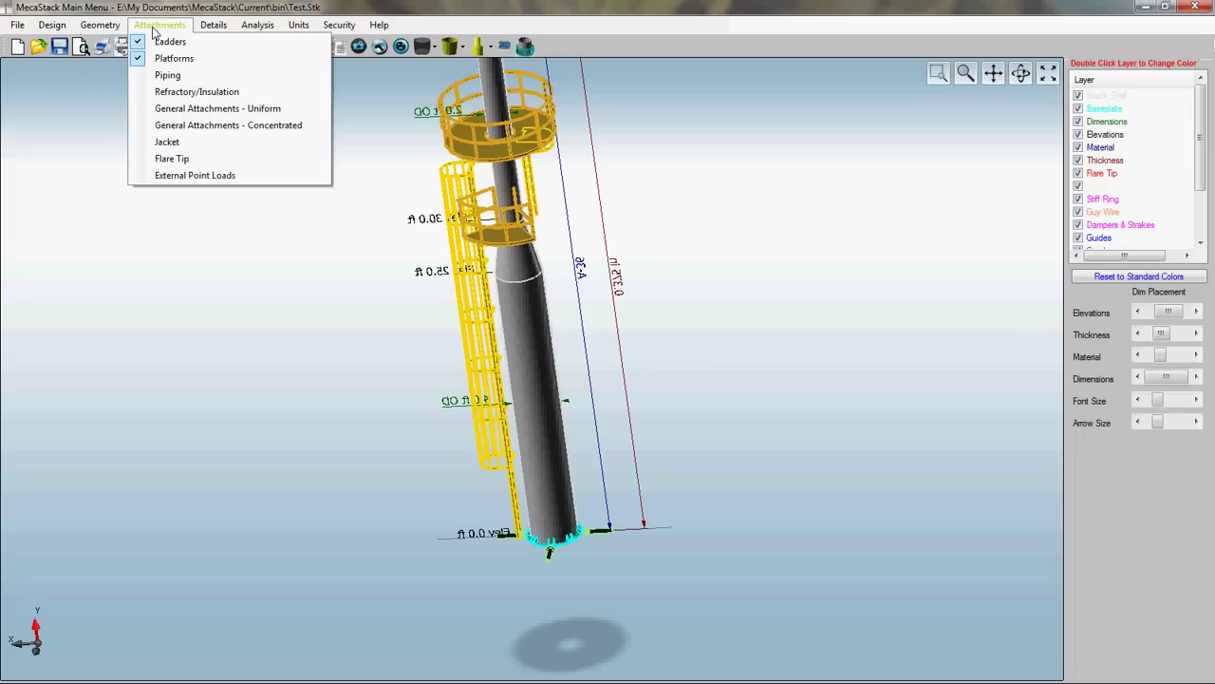
mouse_move(198, 29)
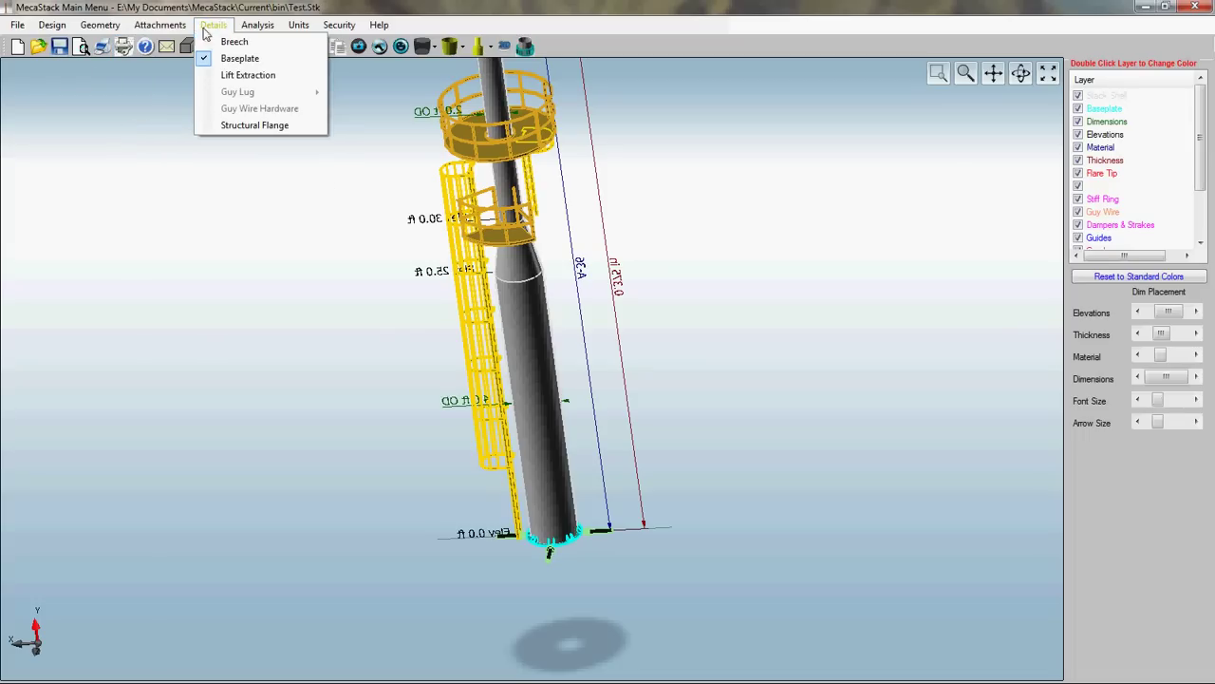
click(252, 31)
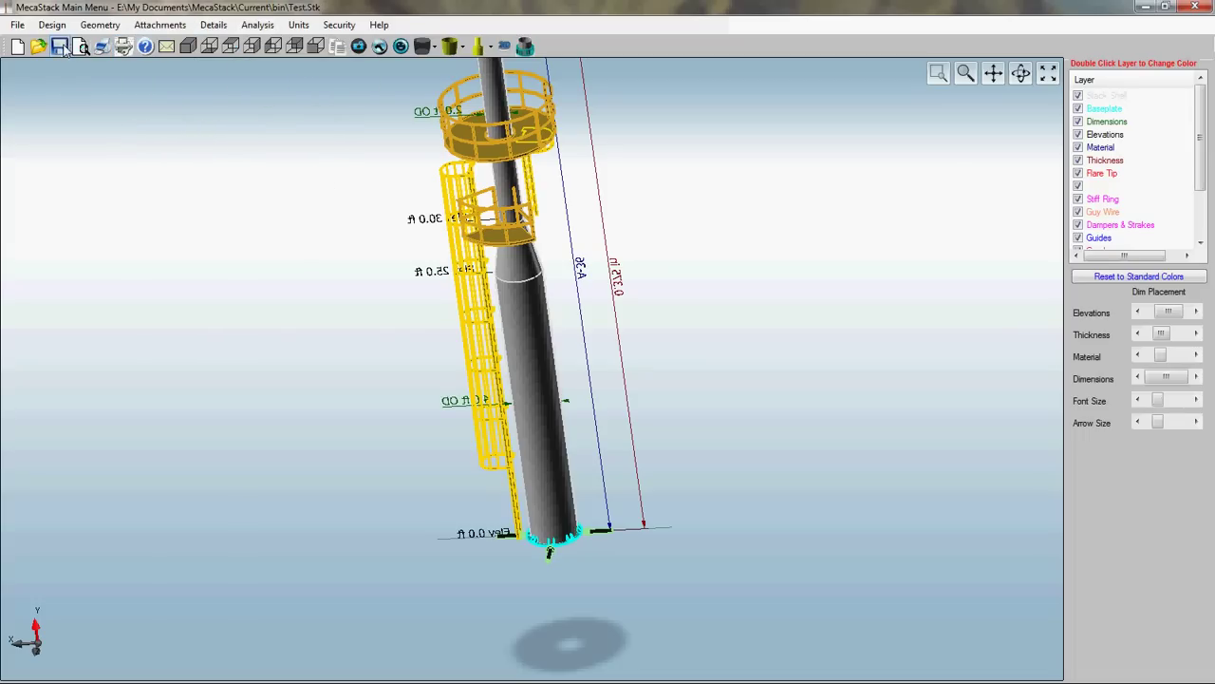
Step: Run a linear analysis with a 10.00 ft minimum element size to show the Analysis Output
click(273, 47)
drag(221, 138, 640, 167)
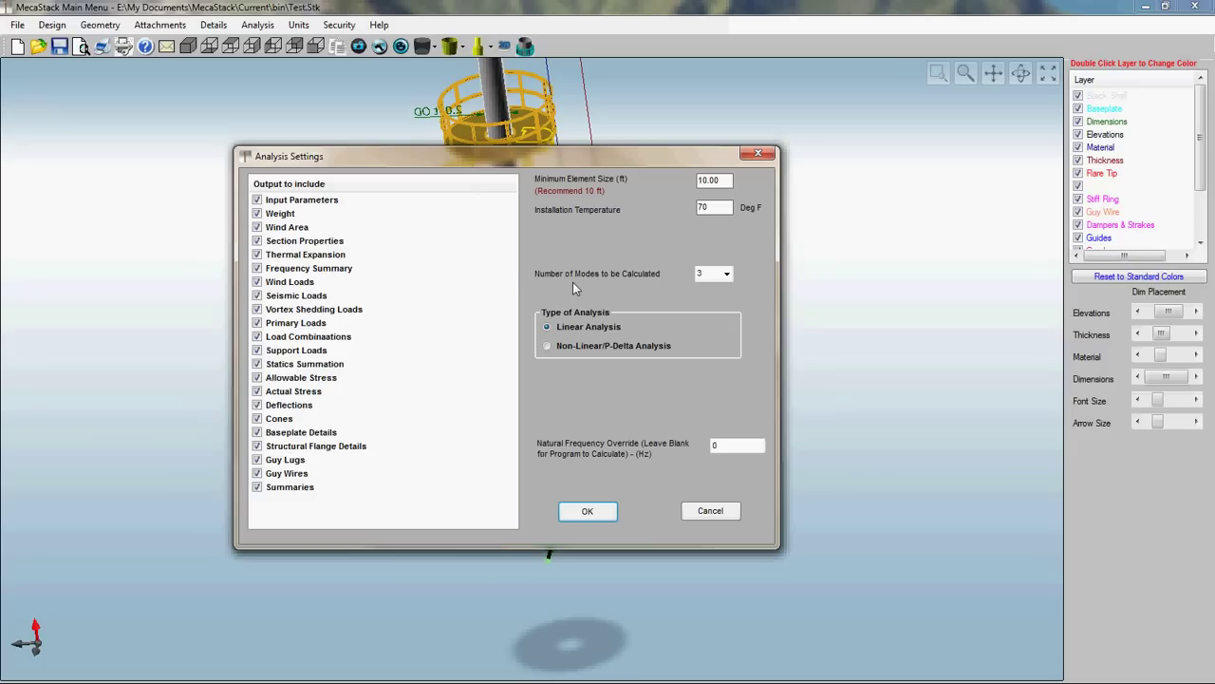
click(729, 180)
click(590, 510)
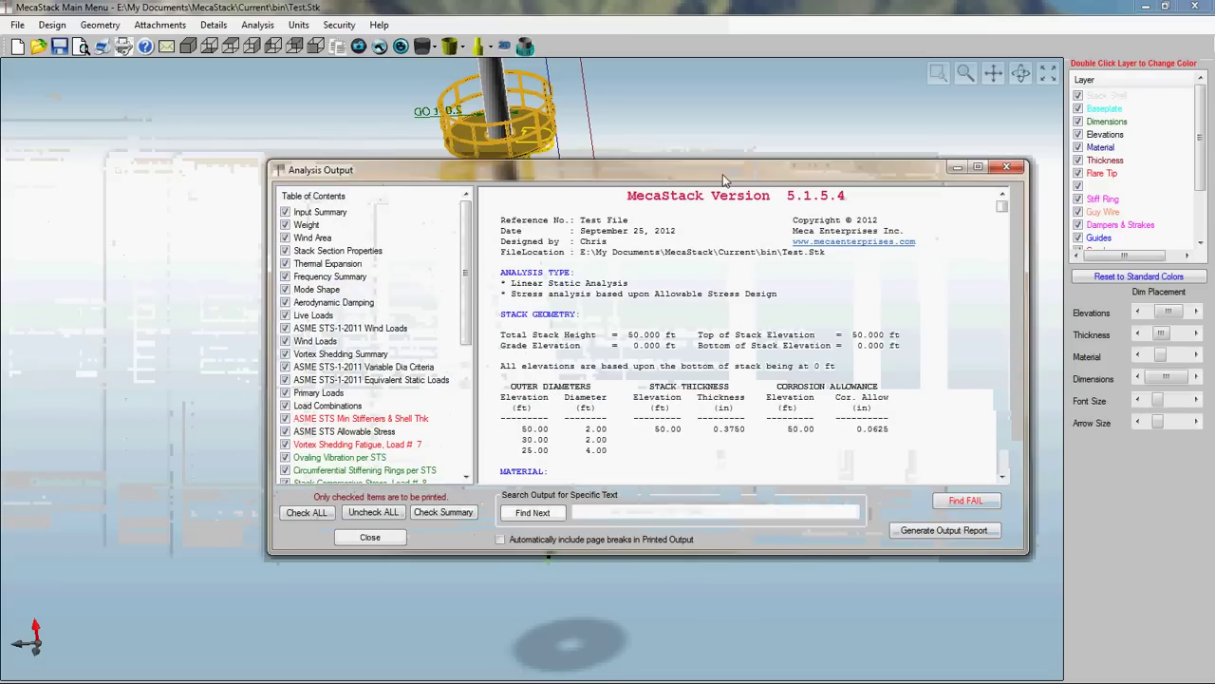
Step: Maximize the report and browse Load Combinations, Vortex Shedding, ASME STS, ovaling and stiffening ring sections
click(978, 168)
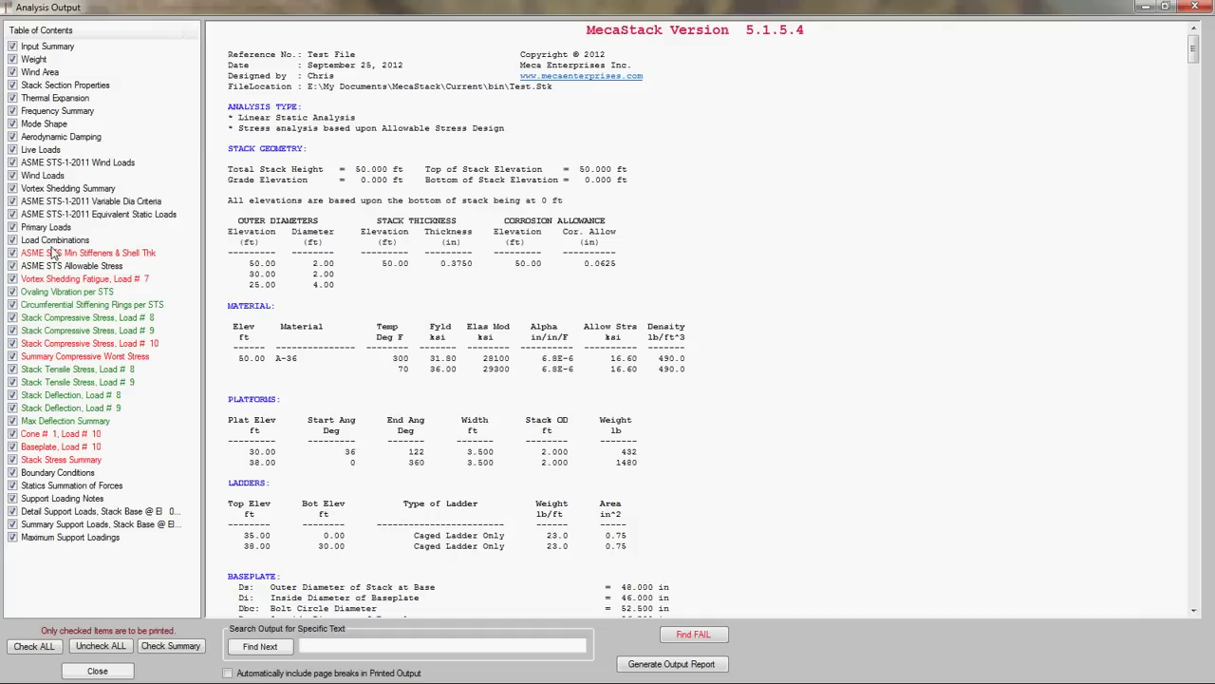
click(53, 241)
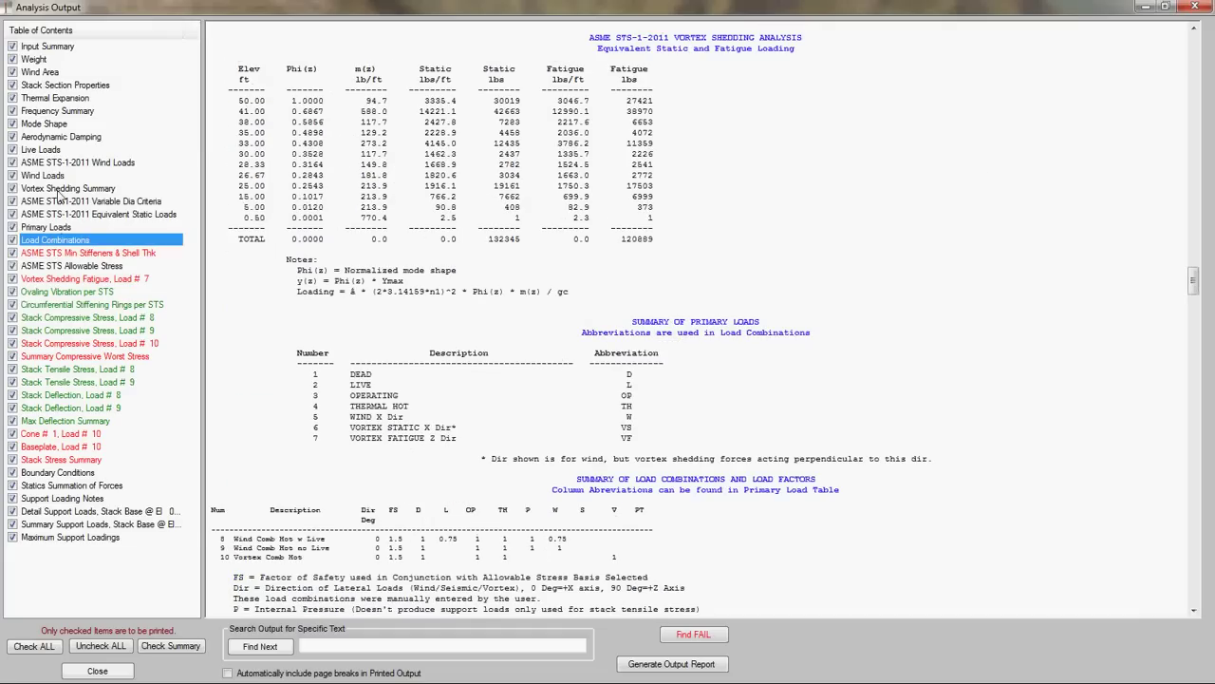
click(67, 188)
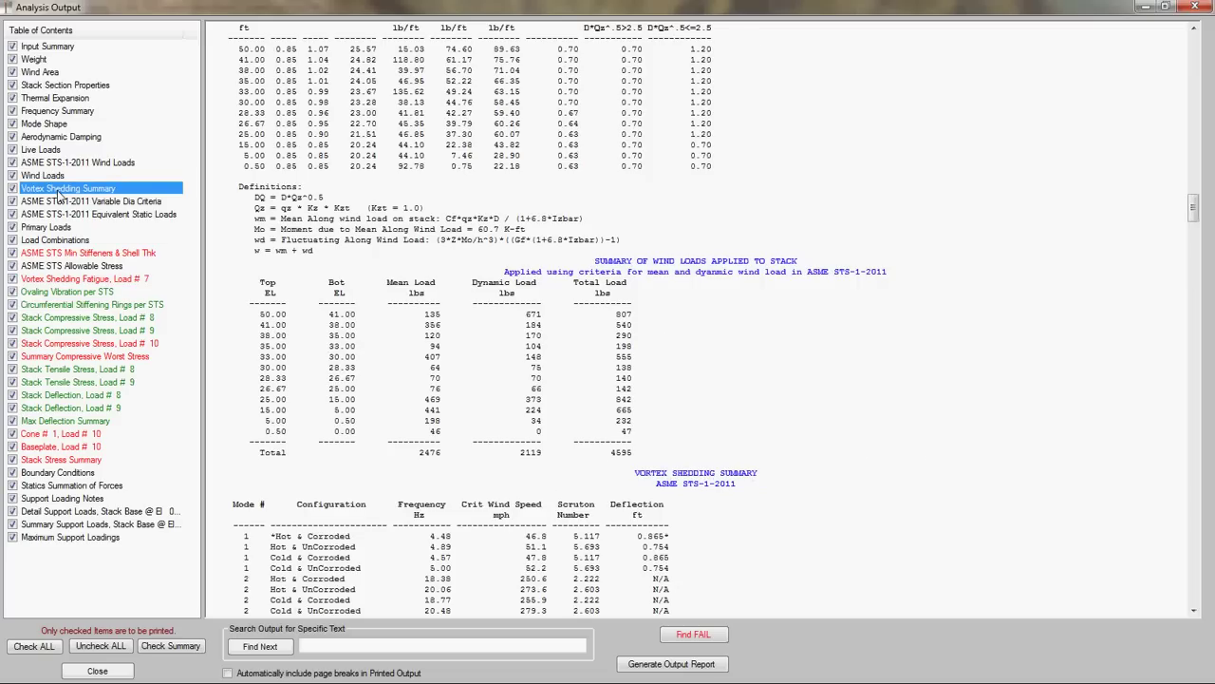
click(61, 253)
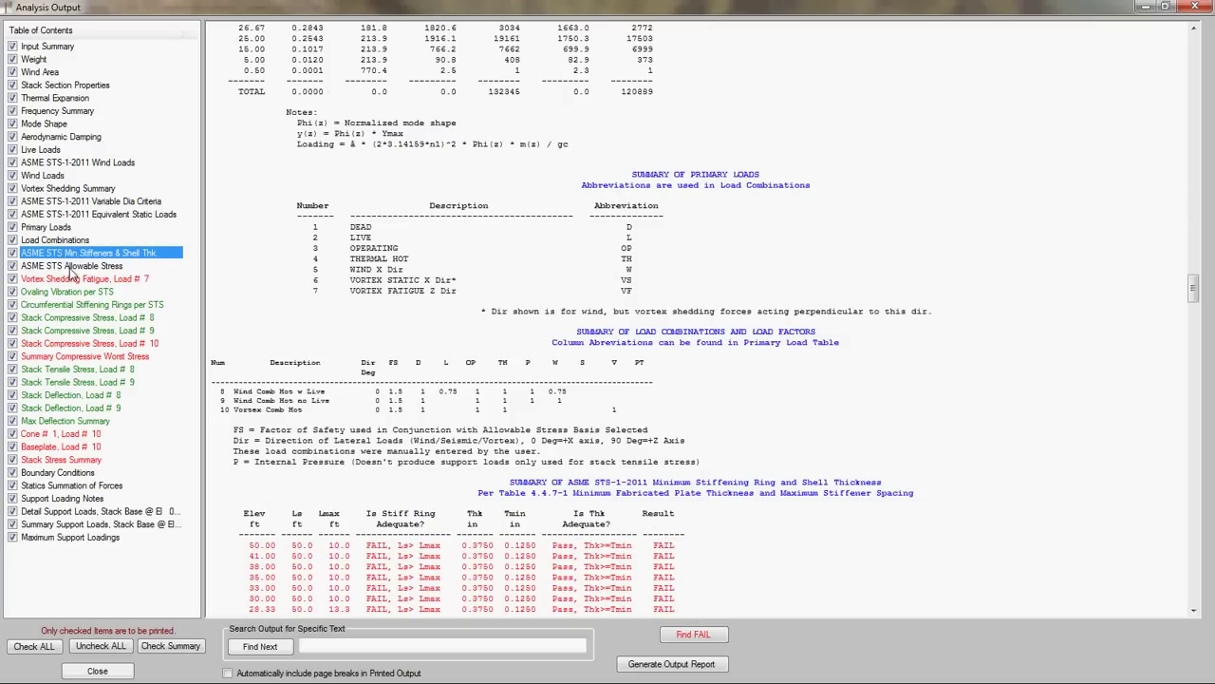
click(72, 266)
click(76, 279)
click(79, 291)
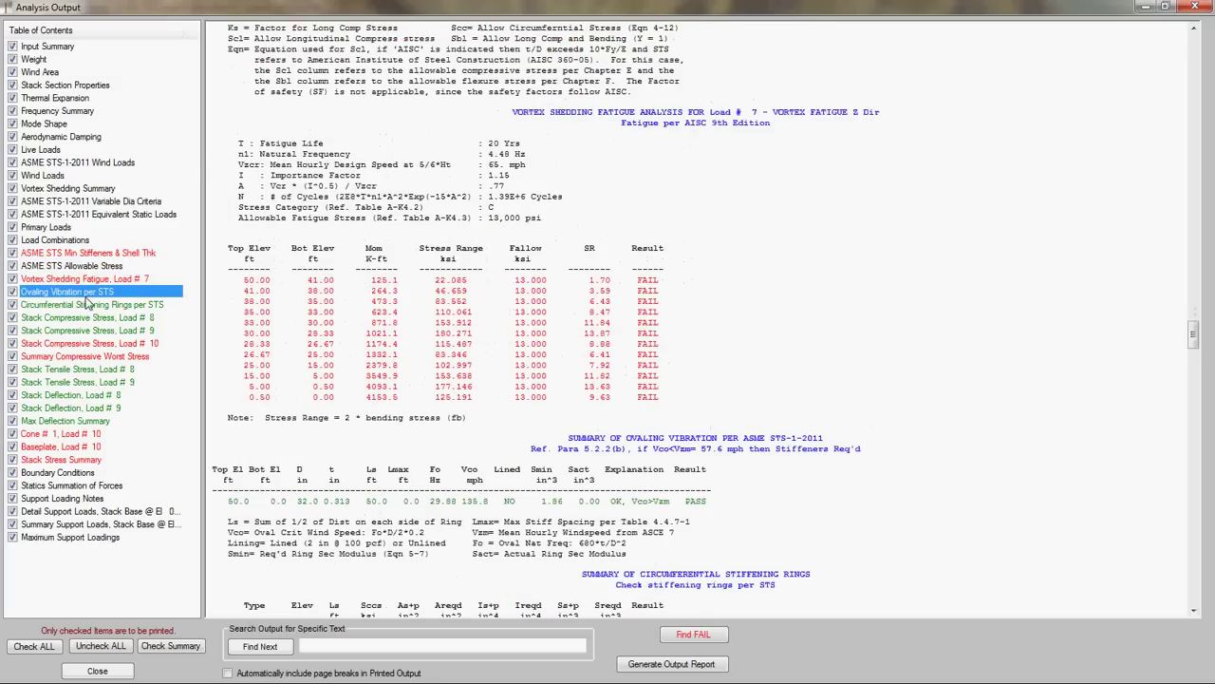
click(90, 305)
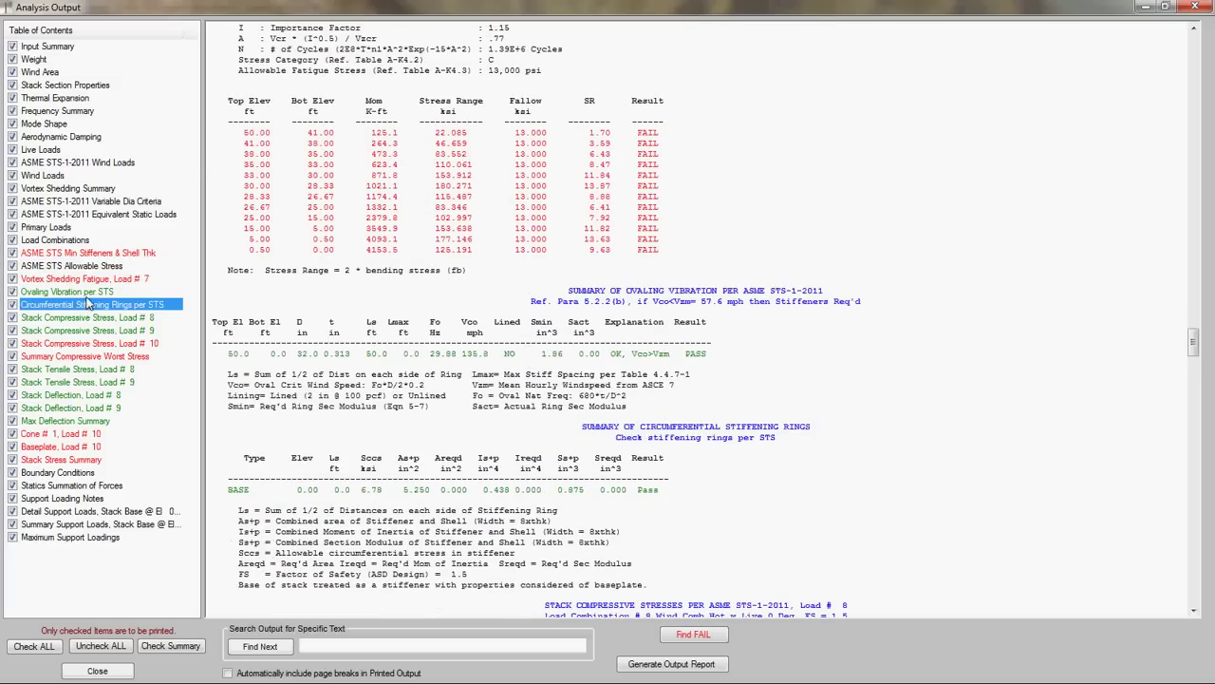
click(88, 293)
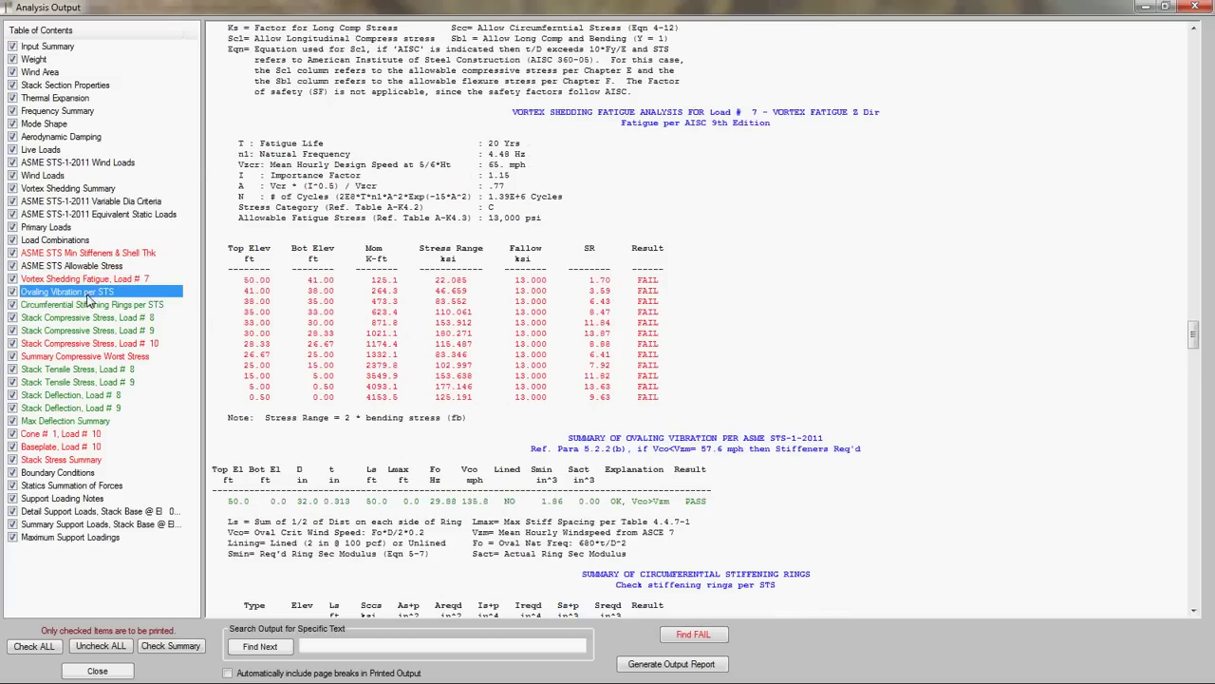
Step: Review the failing Vortex Shedding Fatigue Load # 7 and Compressive Stress Load # 10 results, then close
click(91, 279)
click(86, 254)
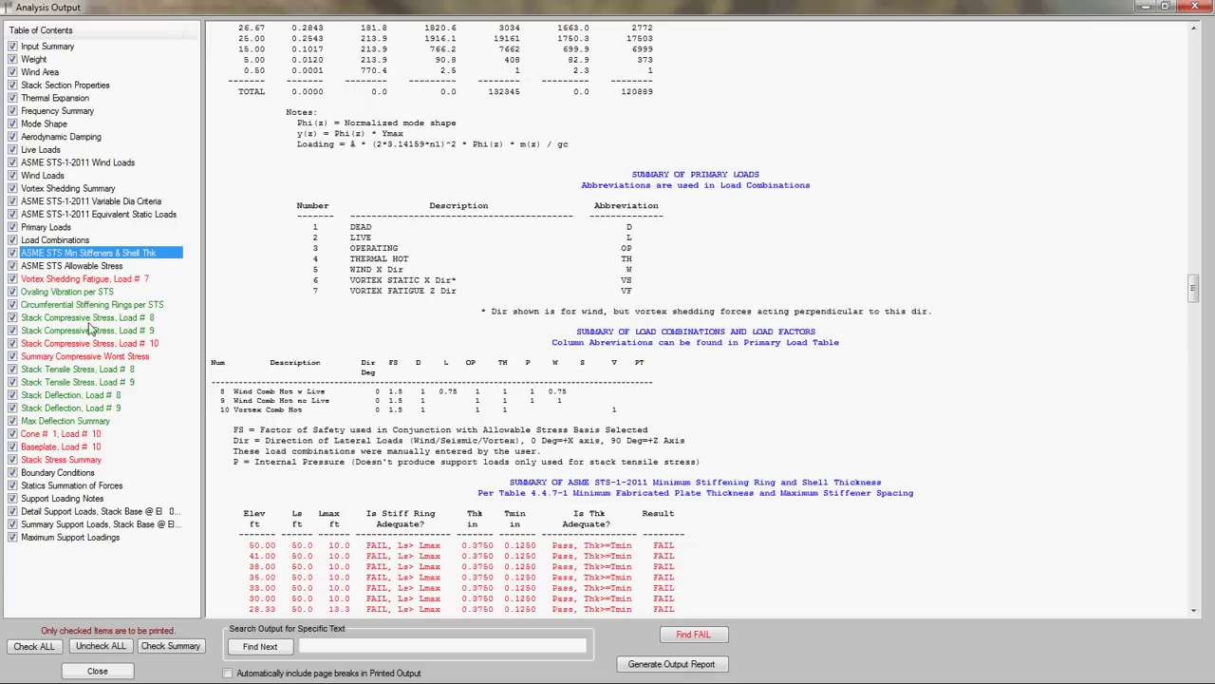
click(83, 283)
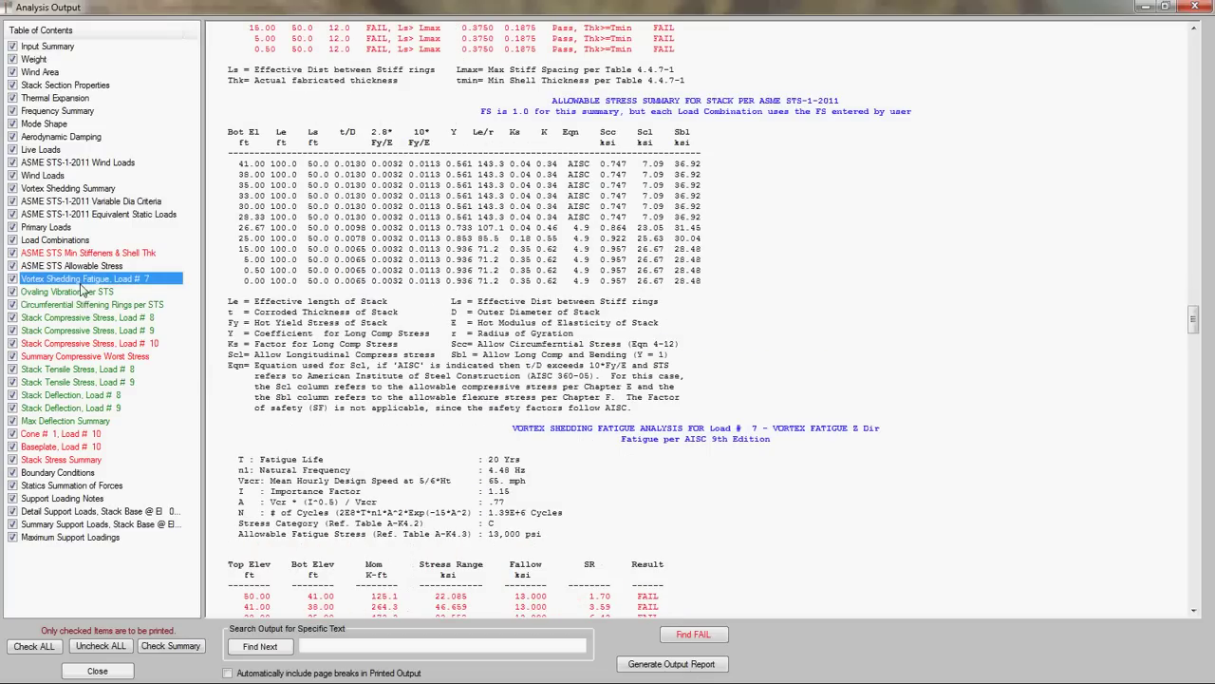
click(86, 345)
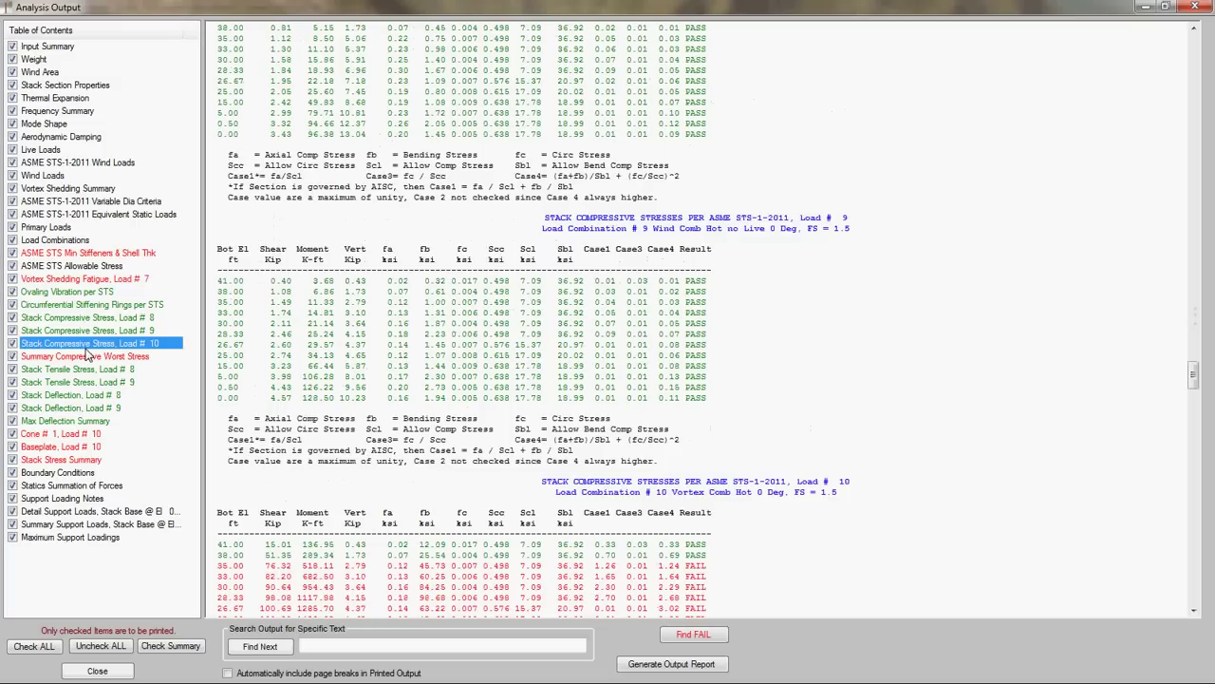
click(463, 460)
scroll(463, 461, down, 3)
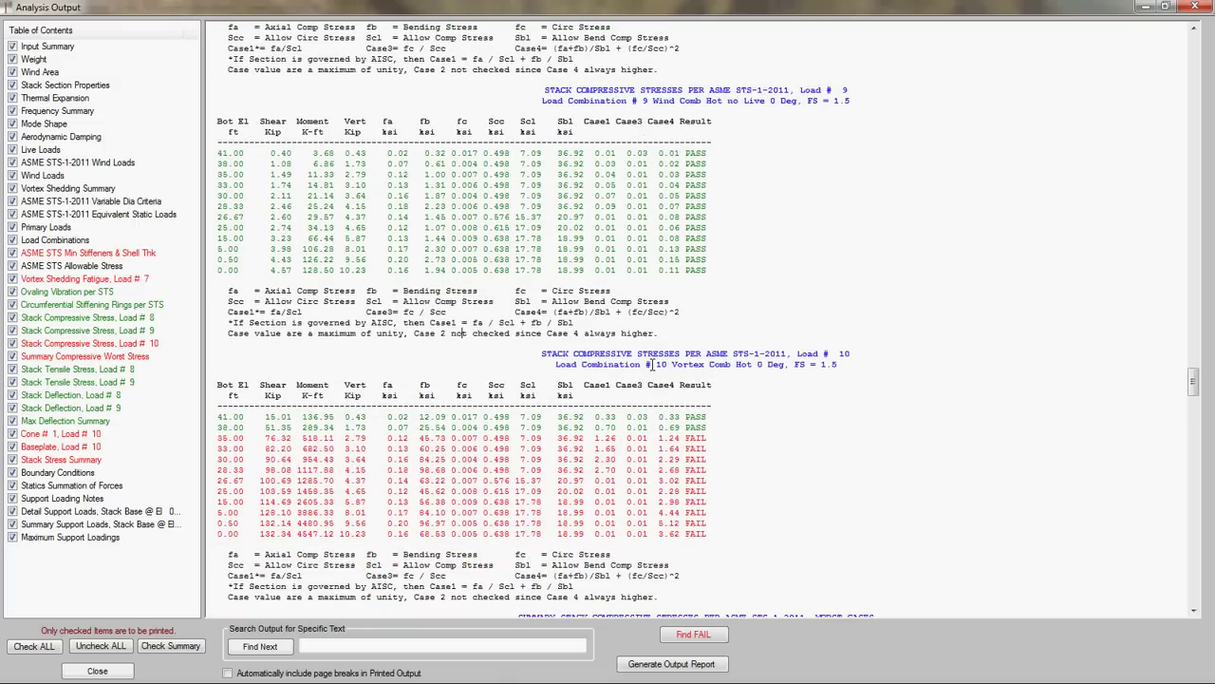
drag(655, 363, 790, 356)
click(96, 670)
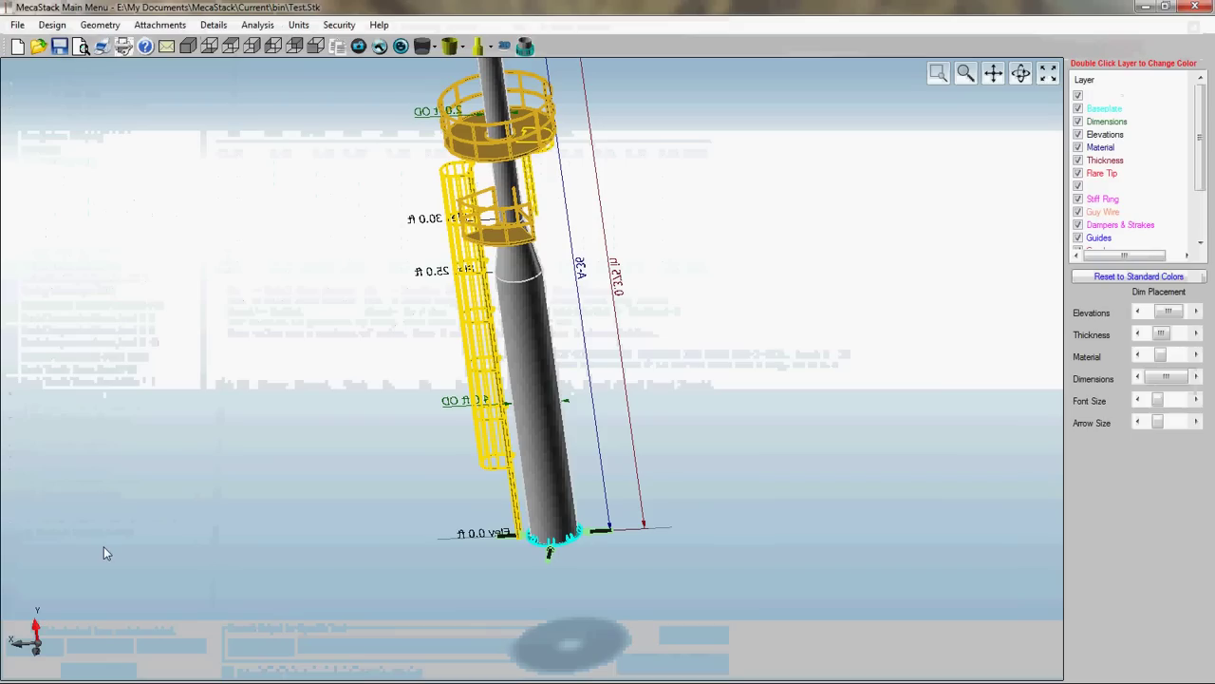
Step: Select a damping pad as the stack's structural damping device
click(52, 25)
click(90, 92)
click(328, 228)
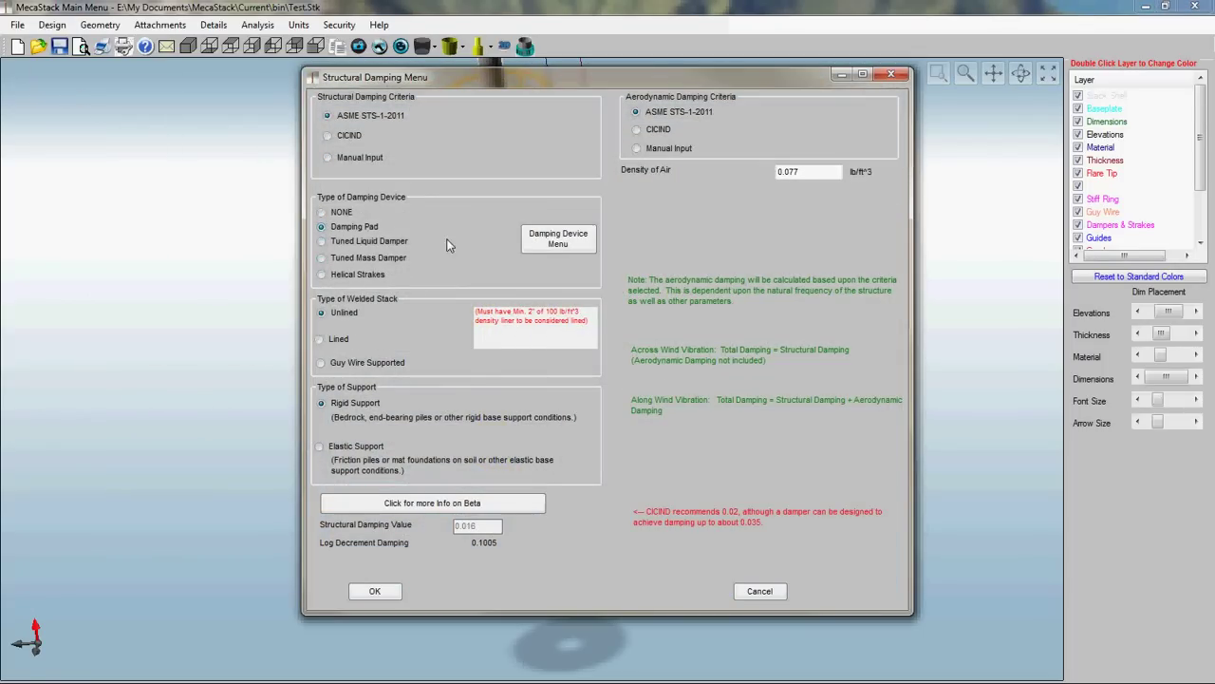
click(557, 241)
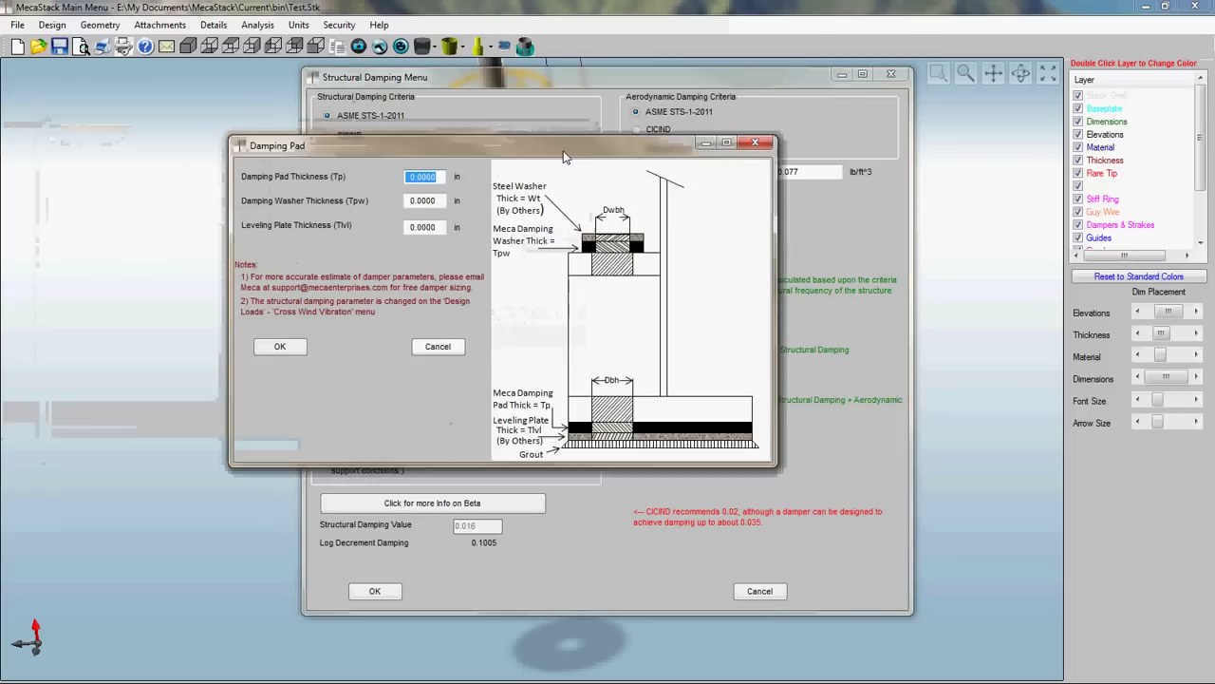
Step: Set 1 in pad and washer thicknesses, update the leveling plate, and confirm the damping settings
text(1)
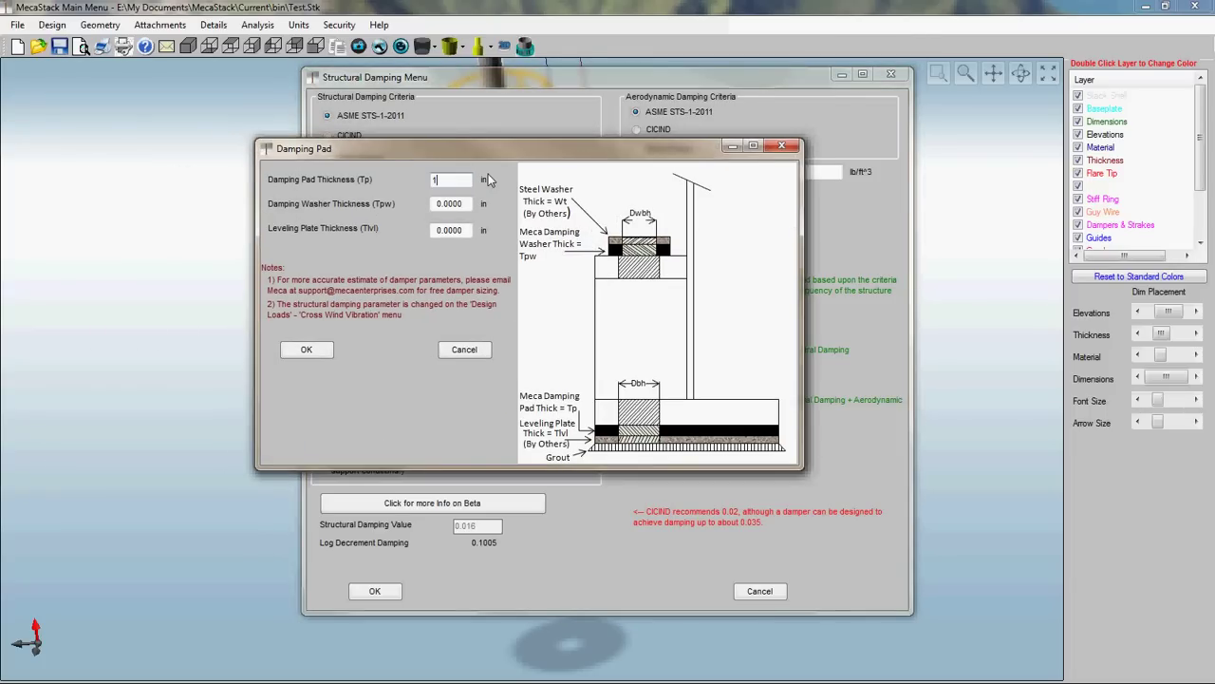
drag(475, 205, 384, 201)
text(1)
drag(466, 231, 422, 219)
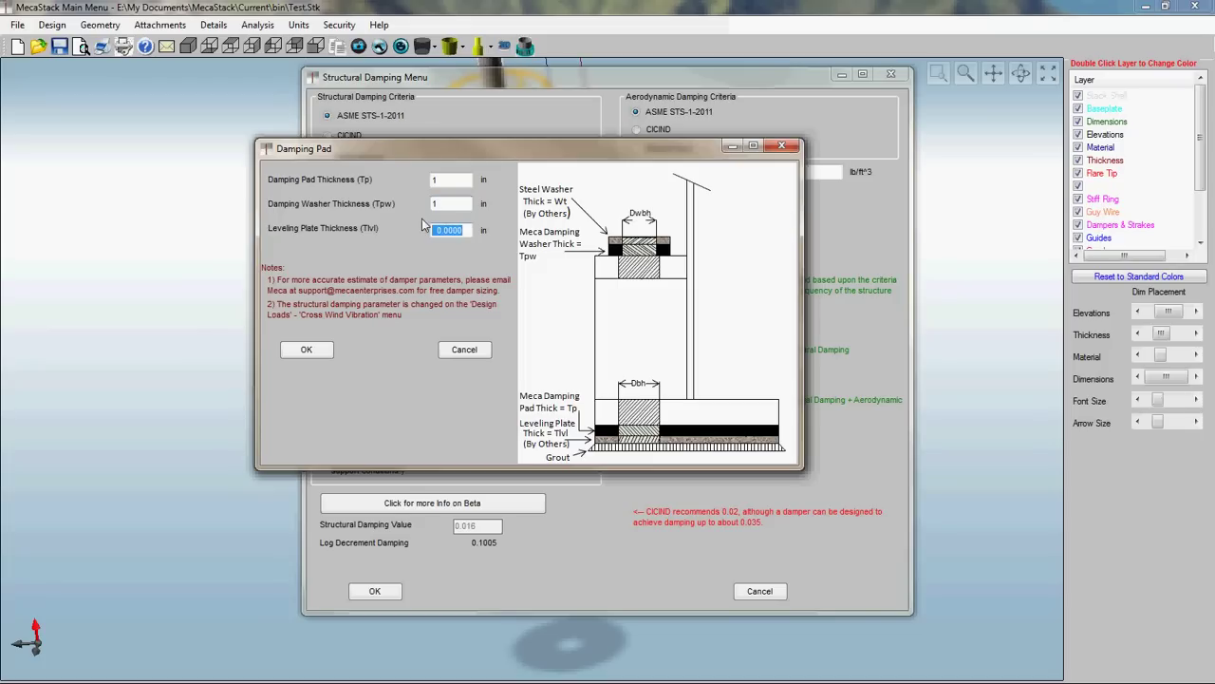
text(0.25)
click(308, 349)
click(376, 591)
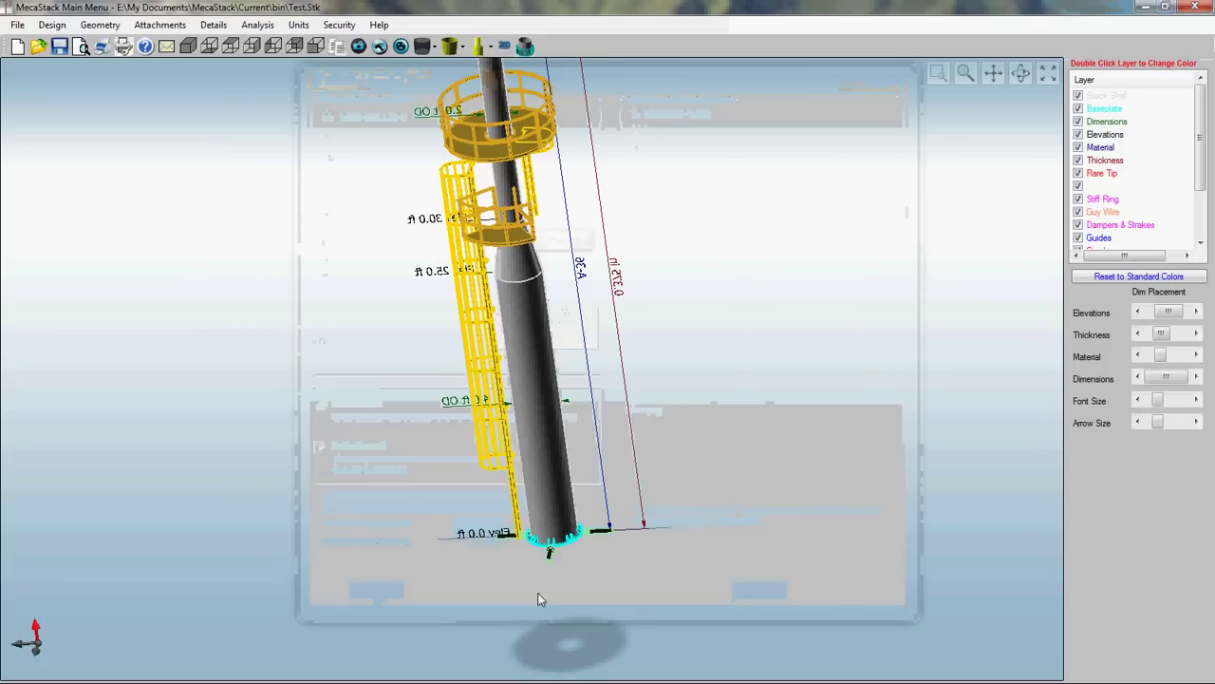
scroll(571, 578, up, 10)
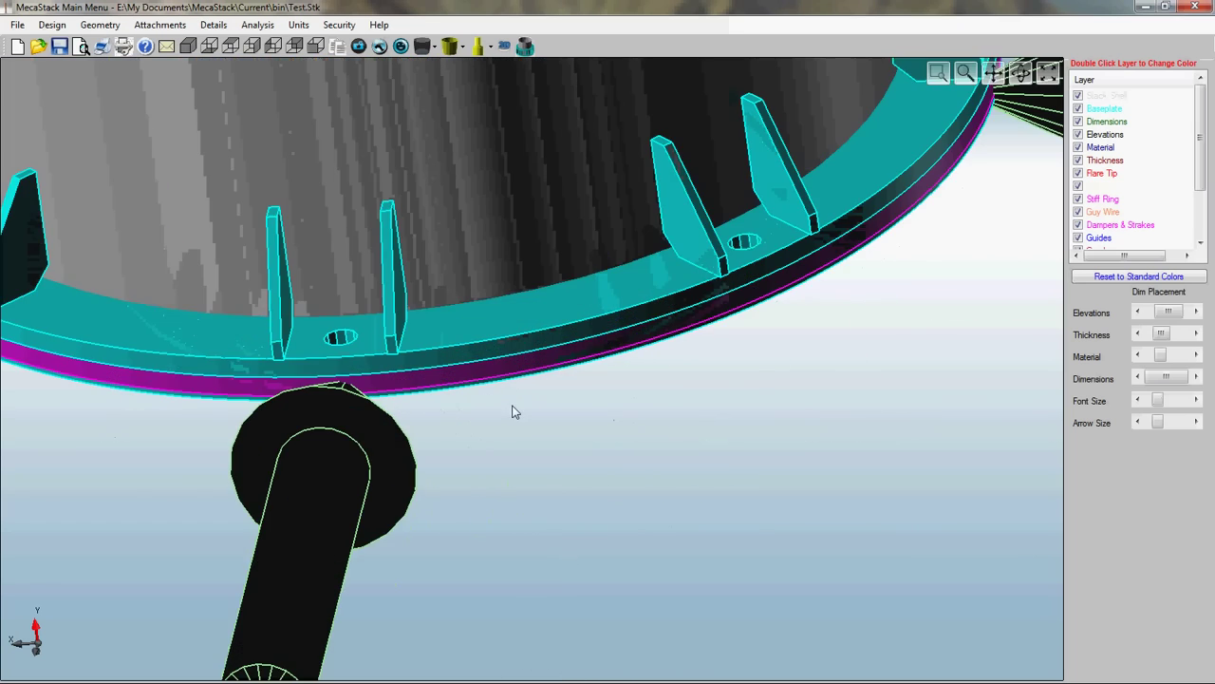
scroll(517, 383, down, 10)
scroll(597, 374, up, 5)
scroll(596, 365, down, 8)
scroll(597, 366, down, 5)
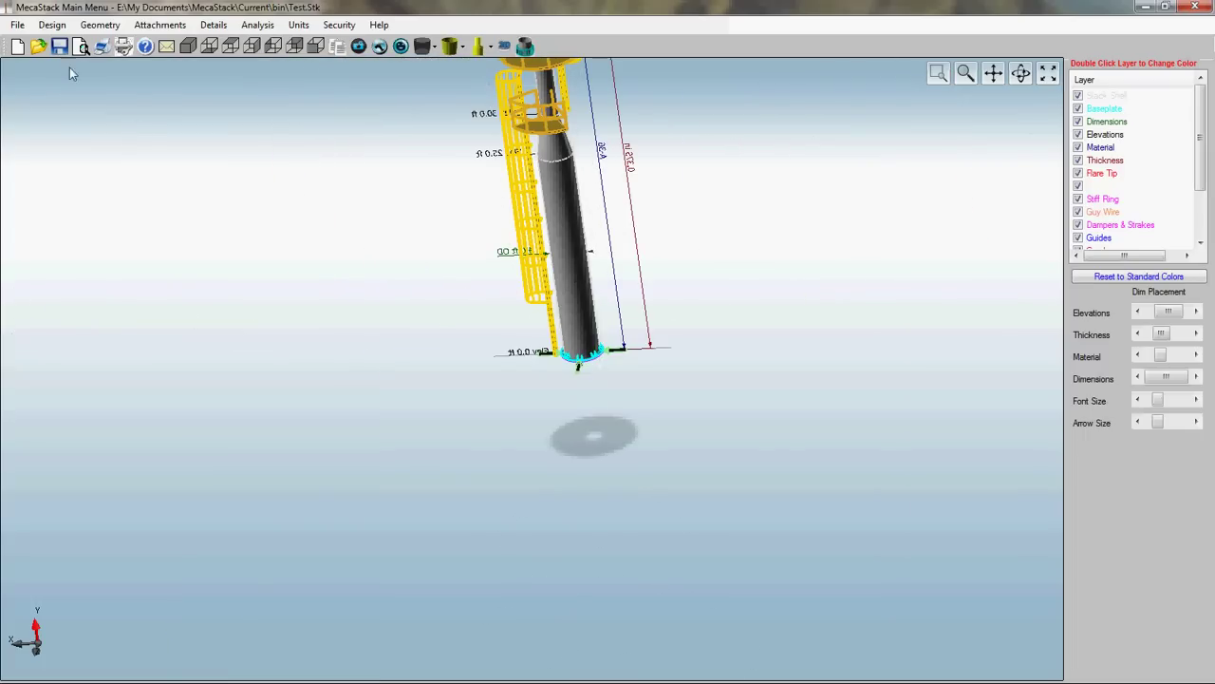
Step: Rerun the stack analysis with the existing analysis settings
click(258, 26)
click(275, 41)
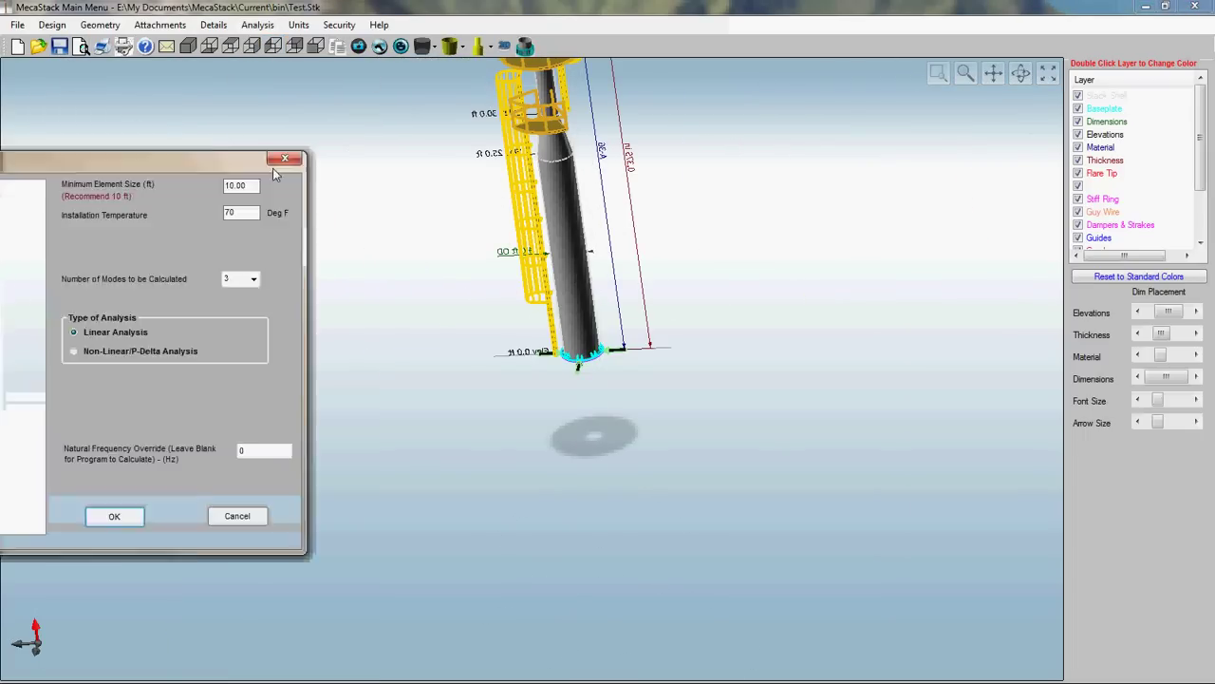
click(588, 507)
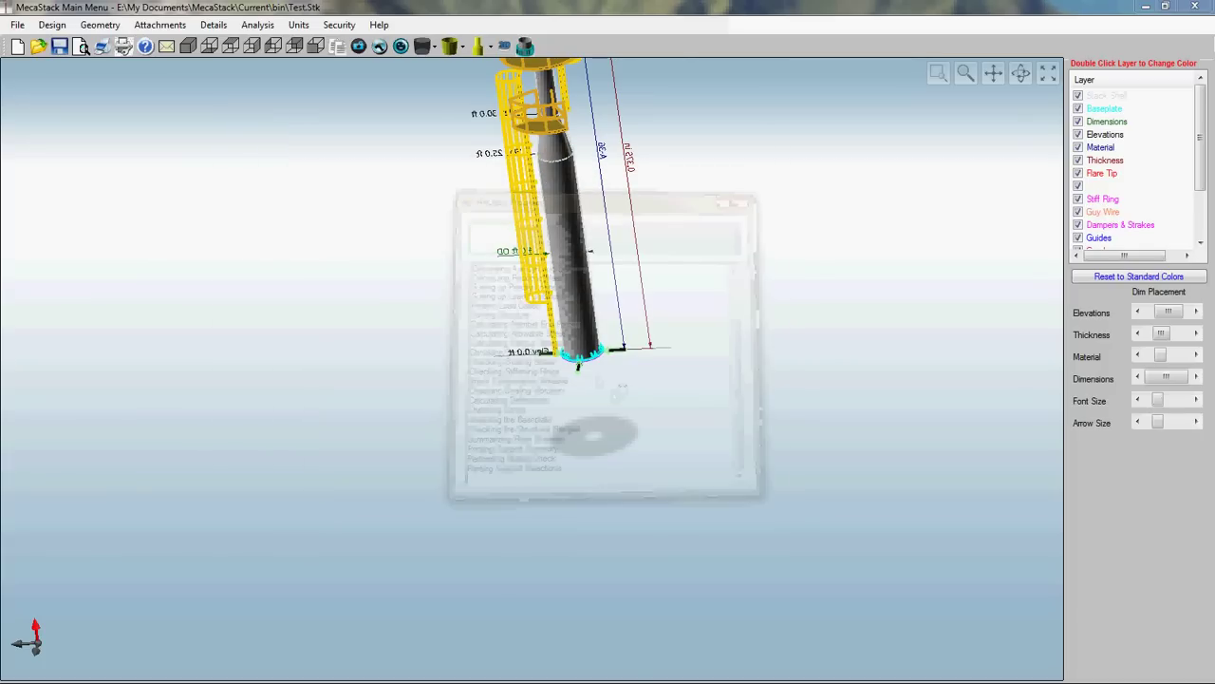
Step: Maximize the report and review the ASME STS minimum stiffening ring and shell thickness results
click(907, 115)
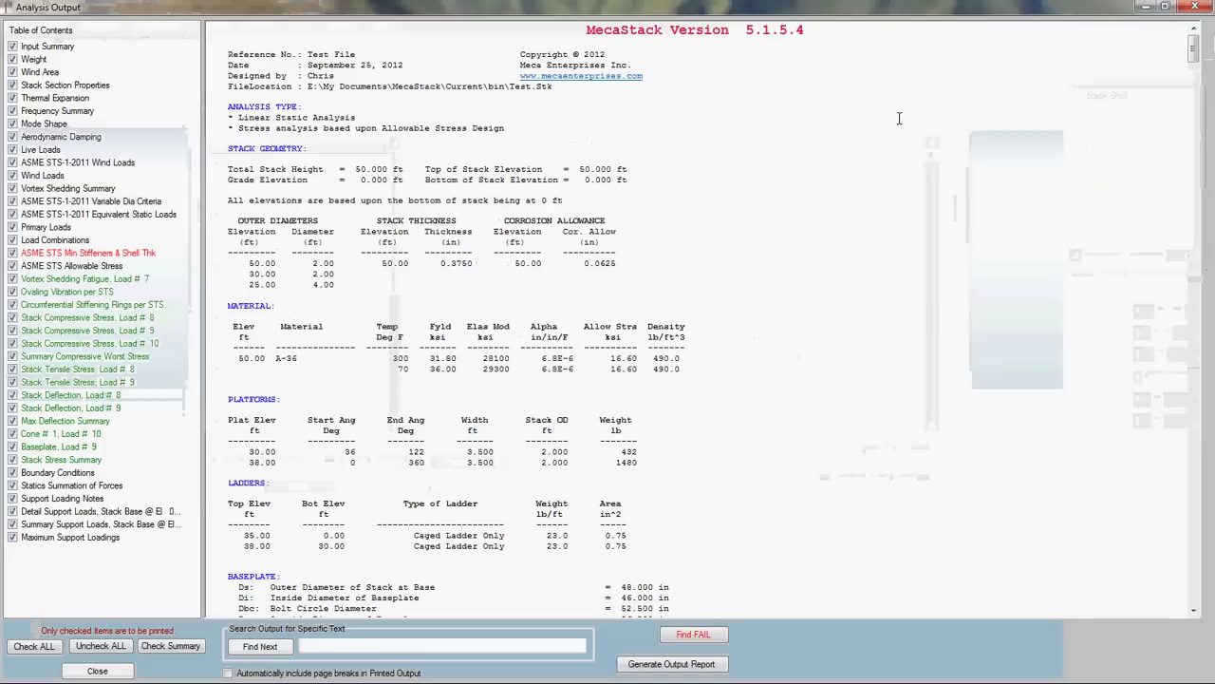
click(111, 253)
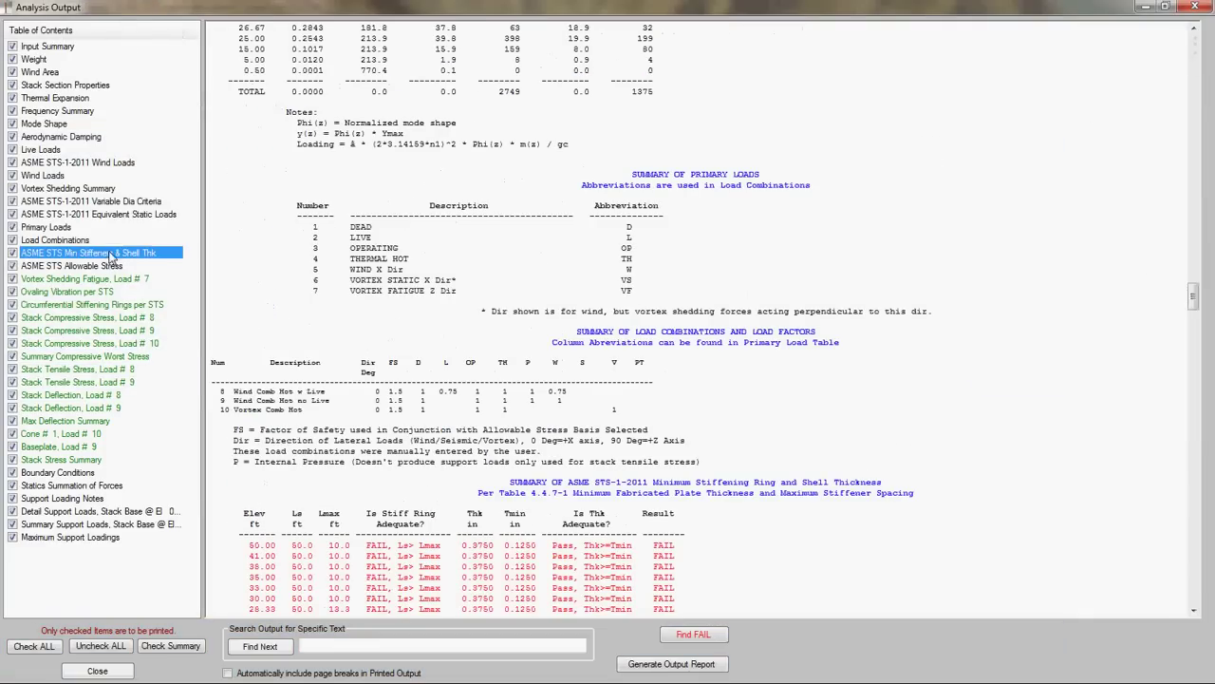
click(538, 434)
scroll(537, 432, down, 3)
scroll(538, 432, down, 3)
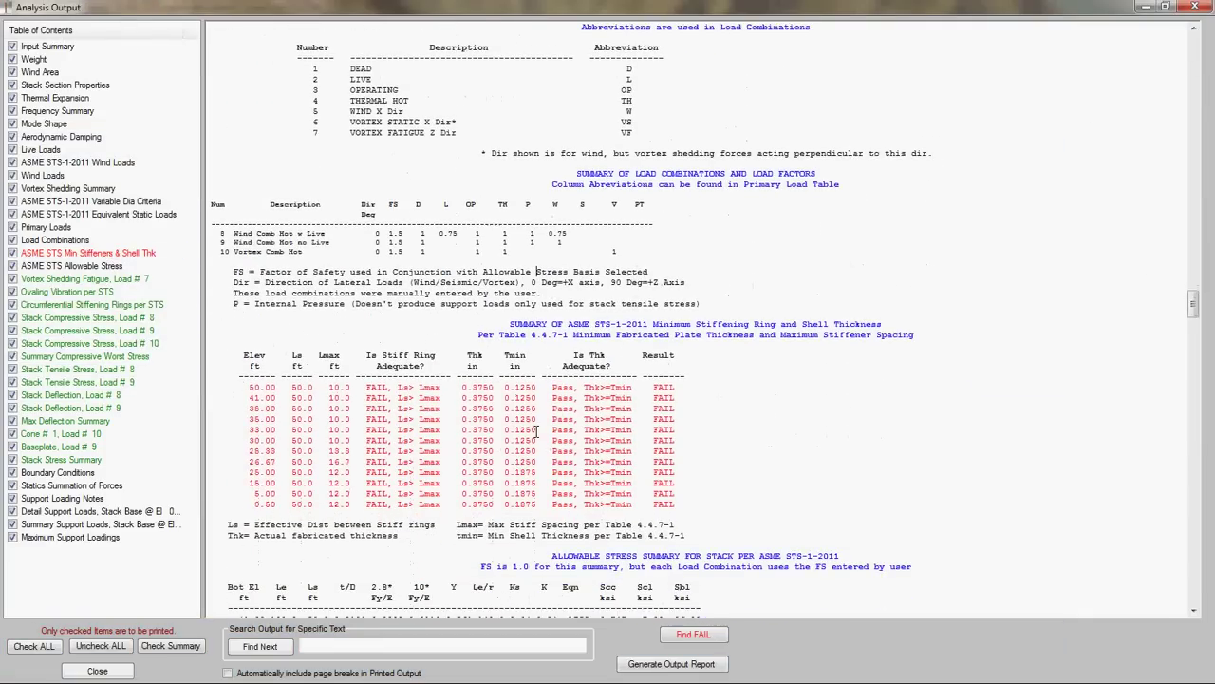
scroll(538, 432, down, 2)
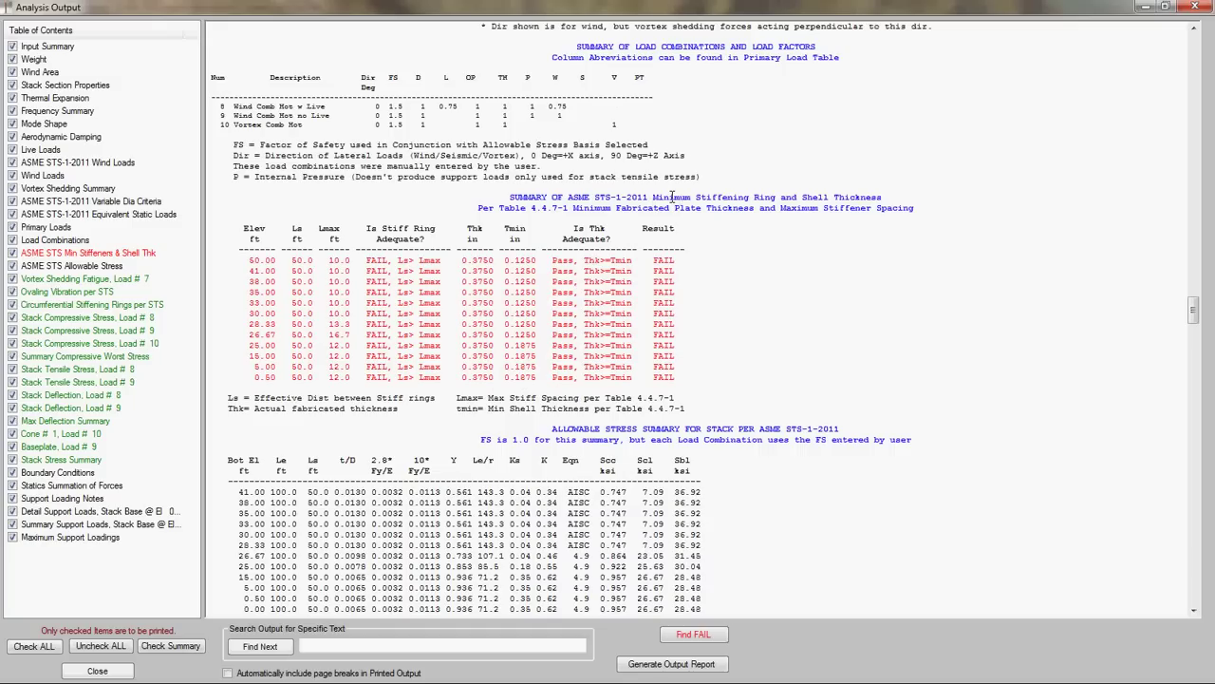
drag(672, 197, 868, 193)
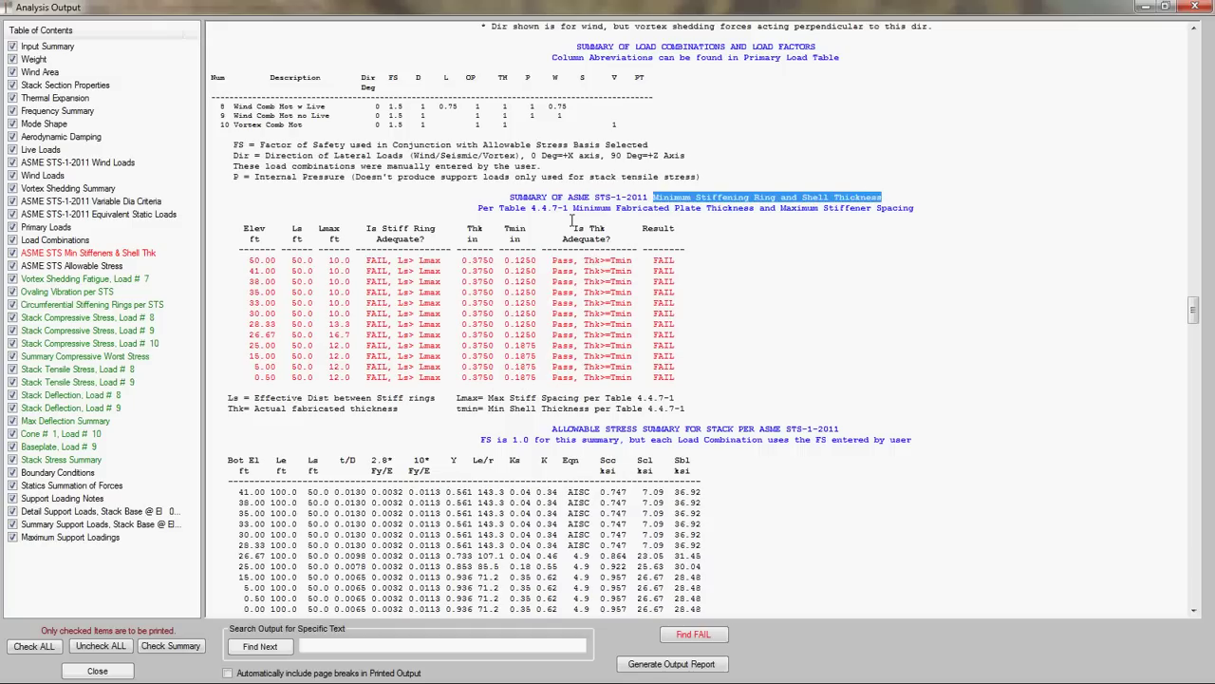
click(573, 220)
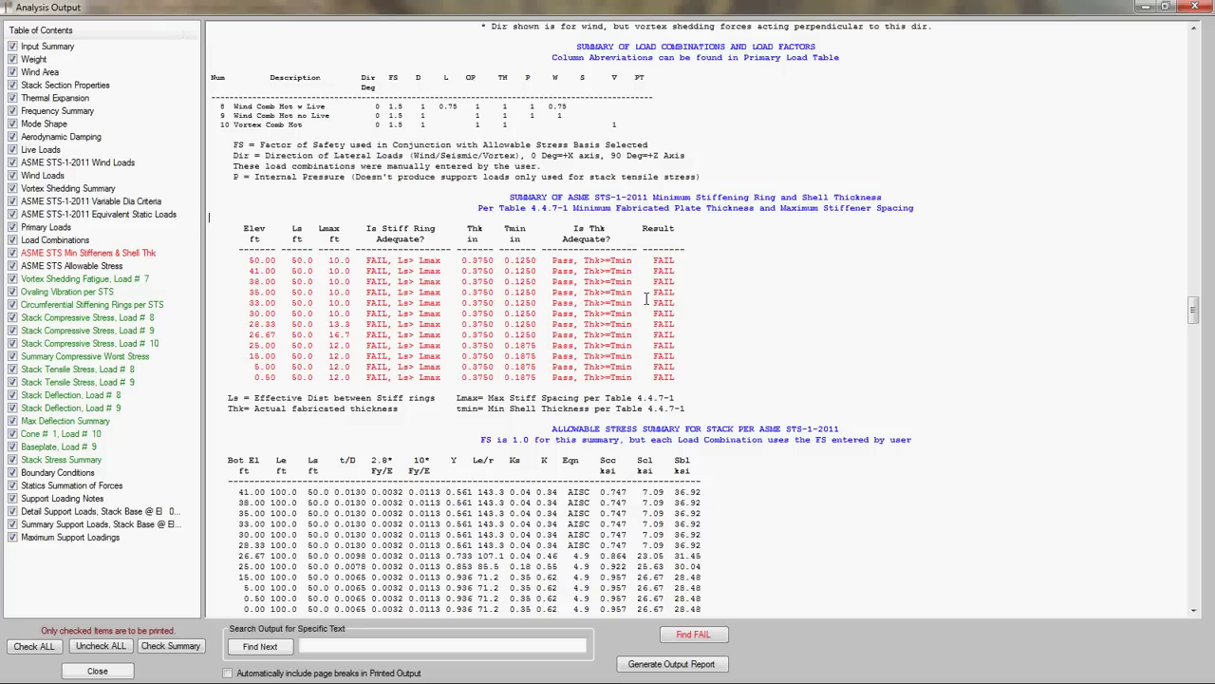
Step: Review vortex shedding fatigue, tensile stress, deflection, baseplate, stress summary and statics summation results
click(57, 279)
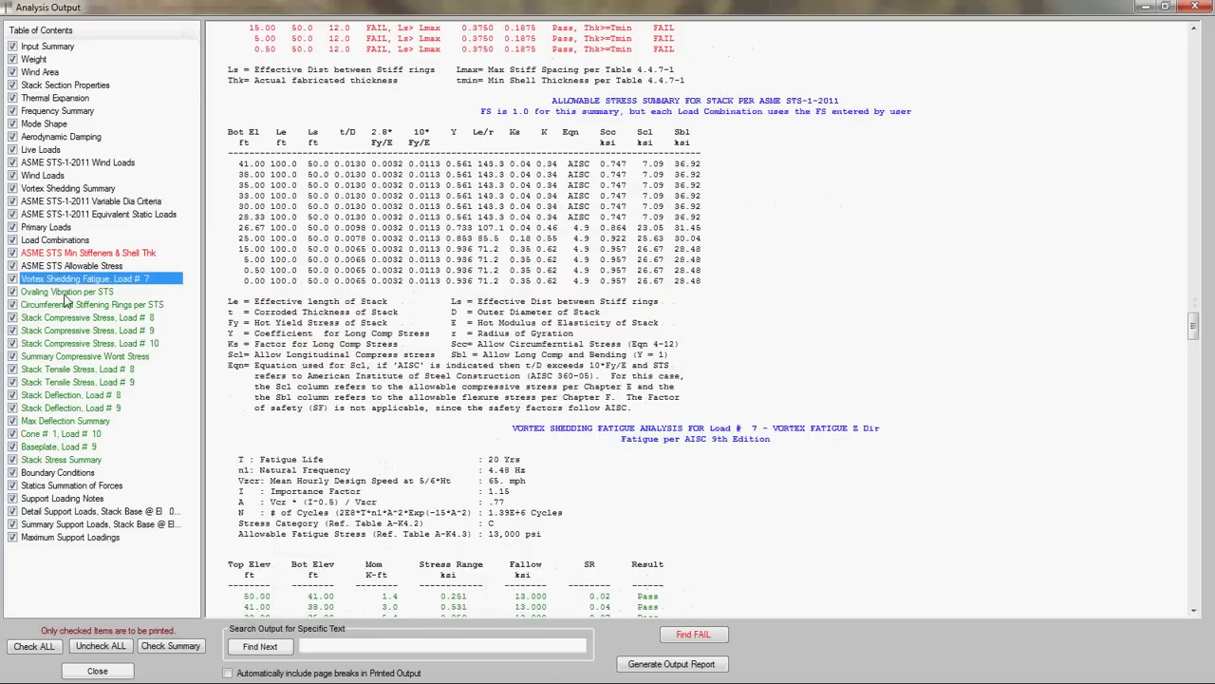
click(63, 385)
click(73, 408)
click(65, 446)
click(68, 459)
click(86, 254)
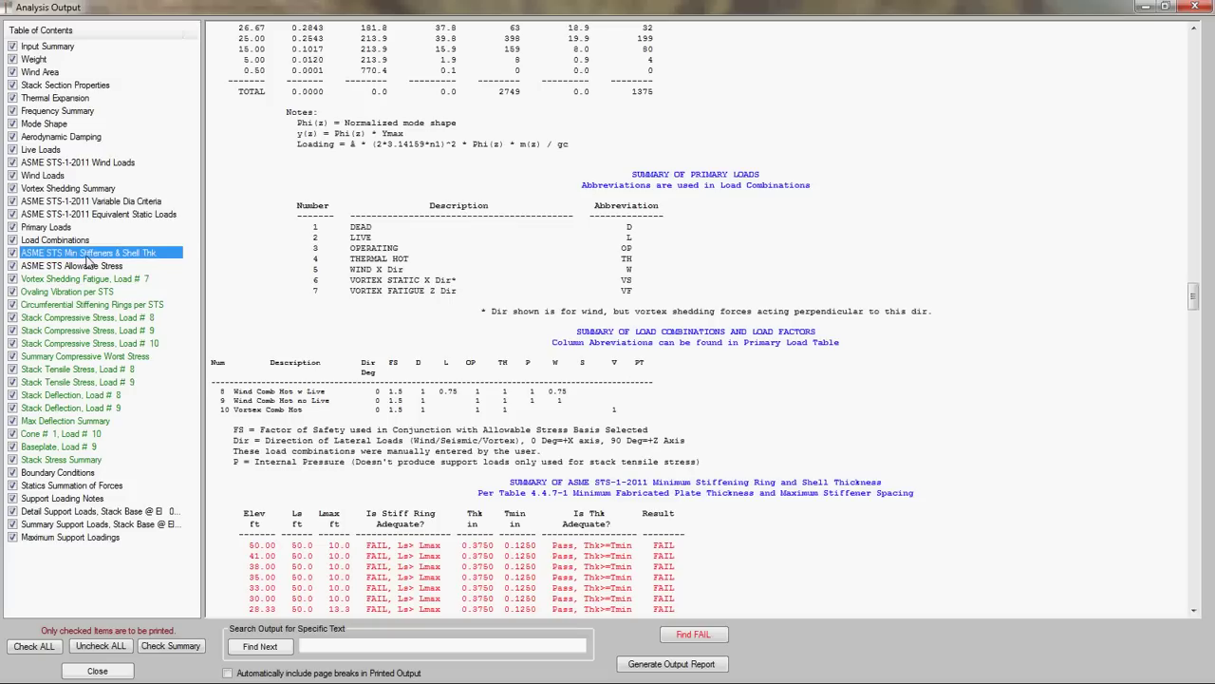
click(75, 486)
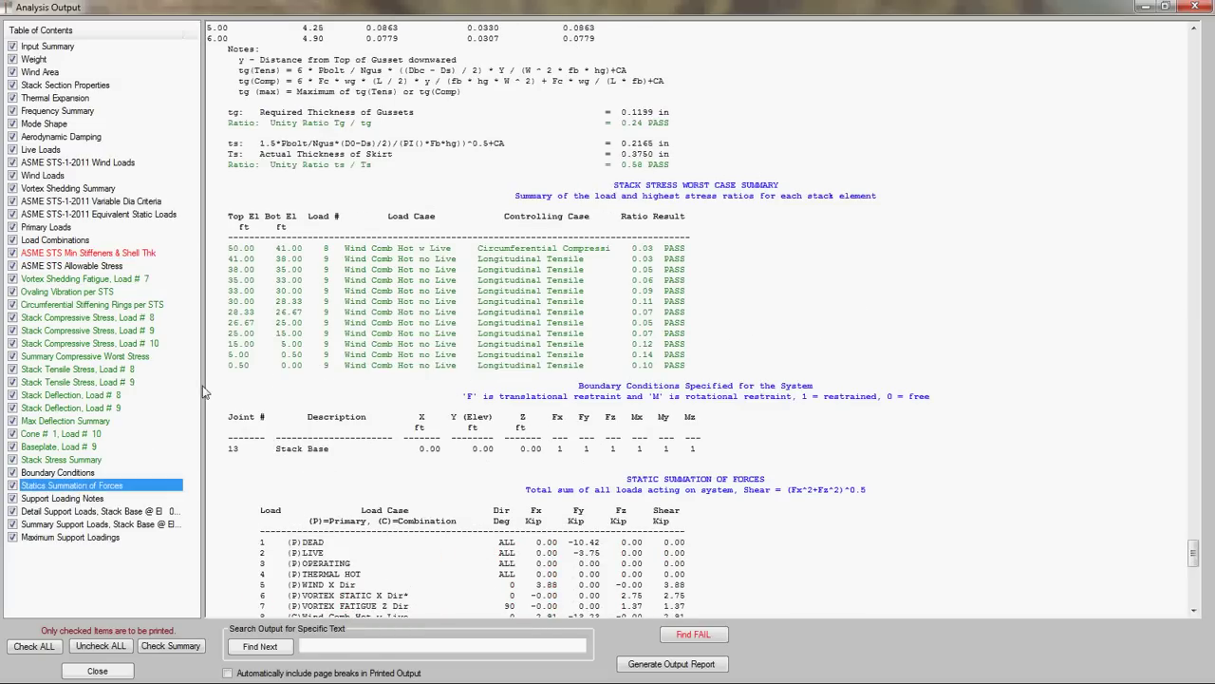
click(325, 344)
scroll(324, 348, down, 4)
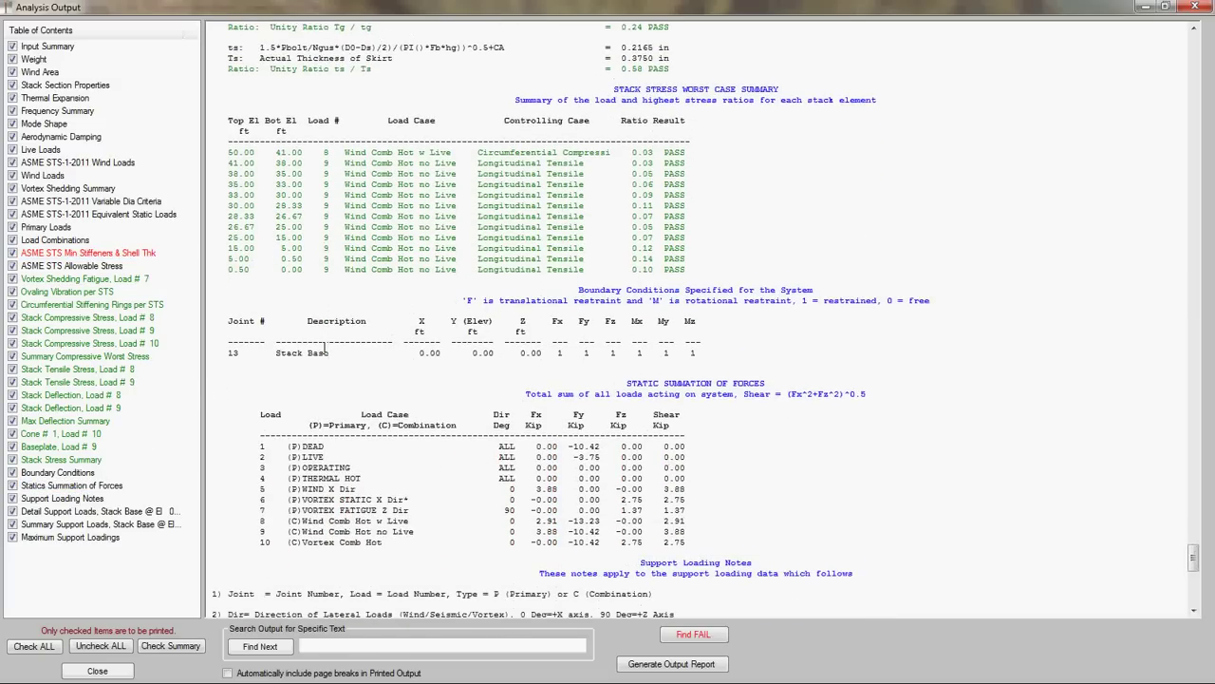
scroll(324, 348, down, 3)
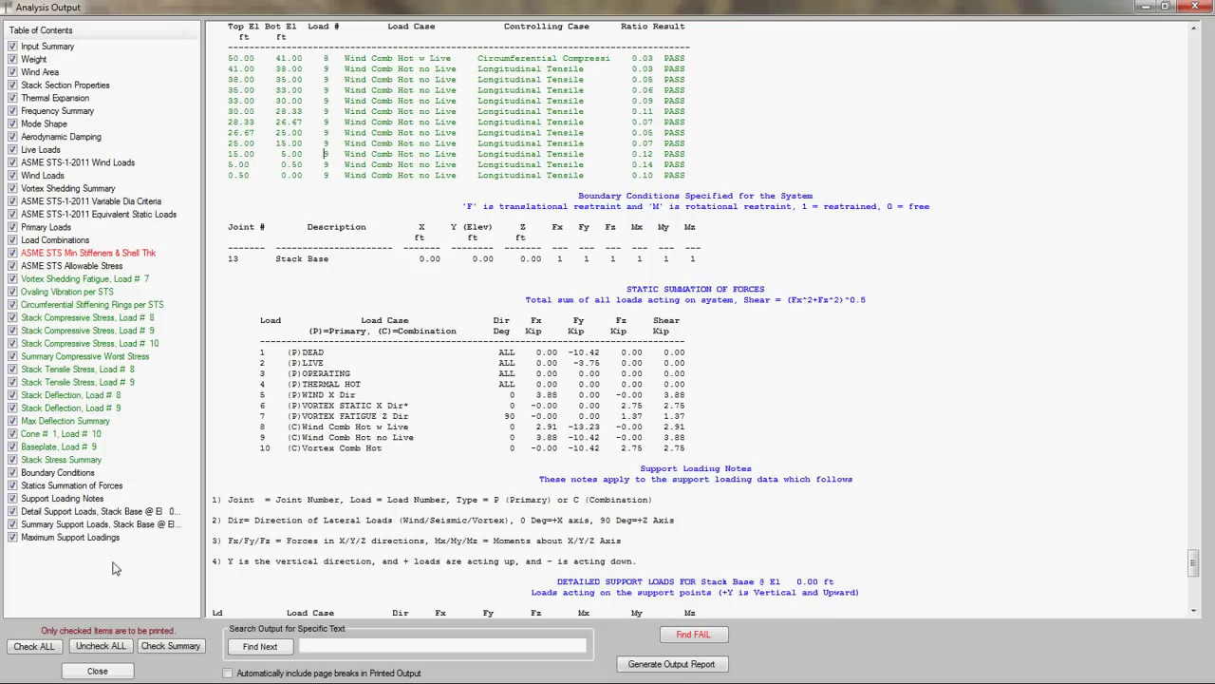
Step: Print the summary set plus Section Properties, Thermal Expansion, Boundary Conditions and detail support loads
click(166, 647)
click(13, 85)
click(12, 98)
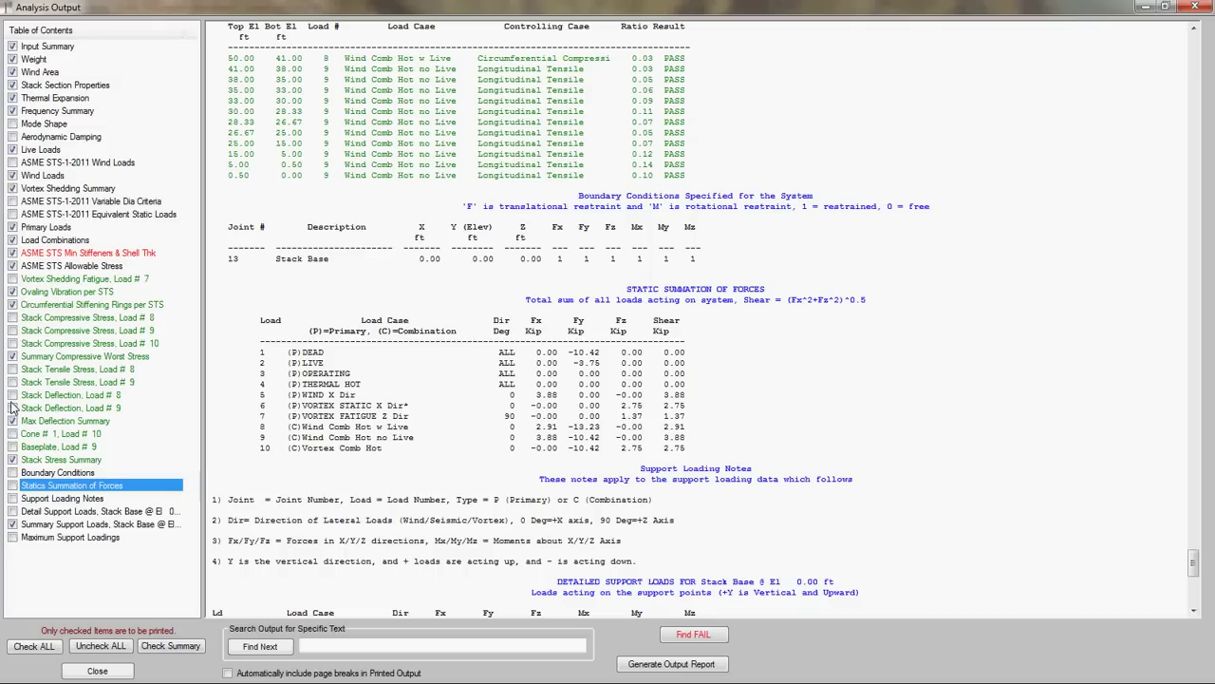
click(13, 473)
click(13, 511)
Step: Scroll the report to the baseplate analysis results and select, then deselect, that text
click(412, 403)
scroll(430, 377, up, 12)
scroll(429, 377, up, 20)
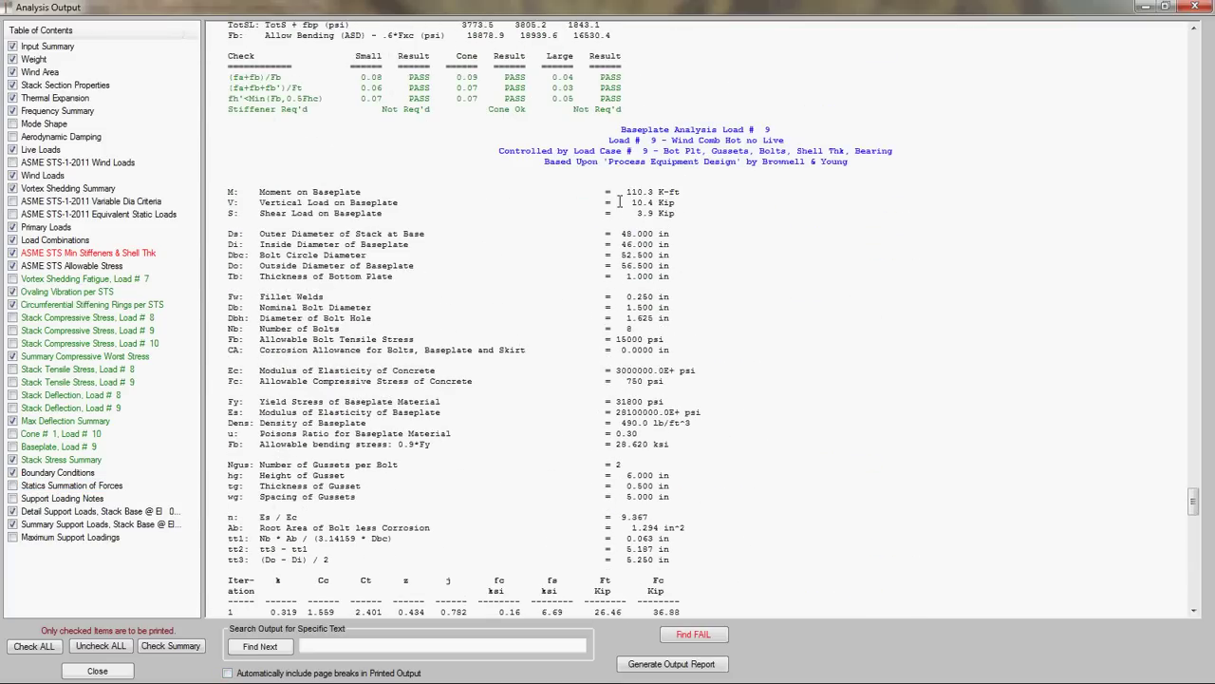
scroll(619, 201, down, 5)
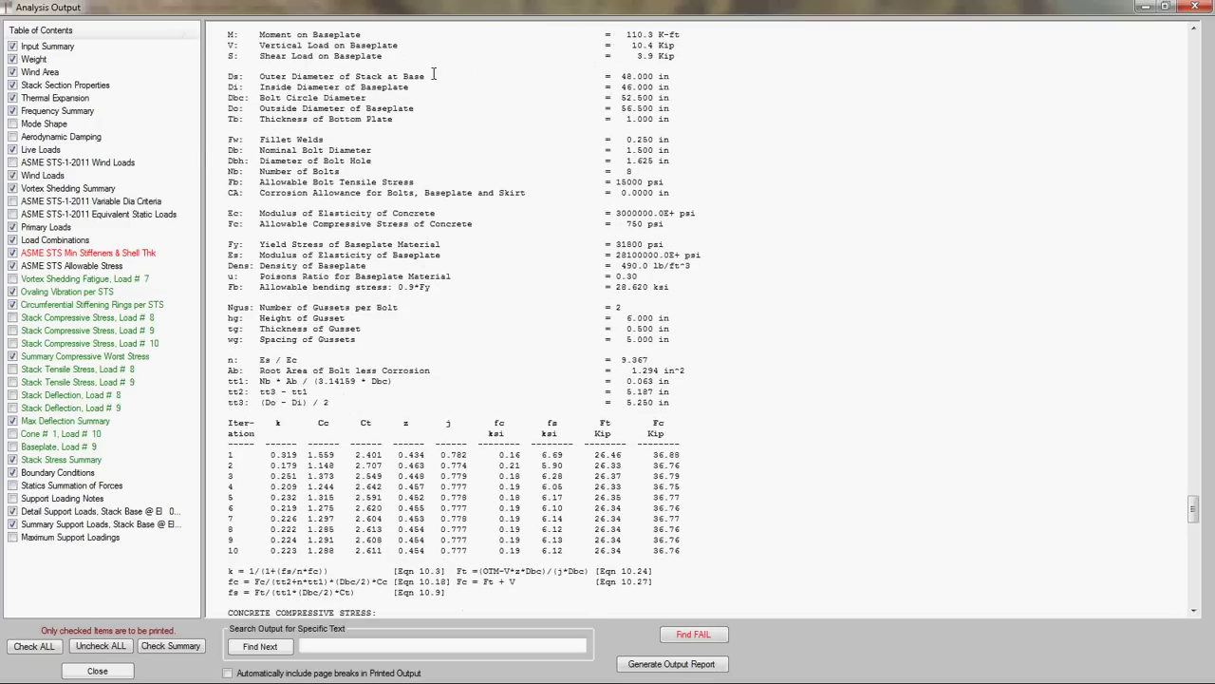
drag(323, 47, 693, 442)
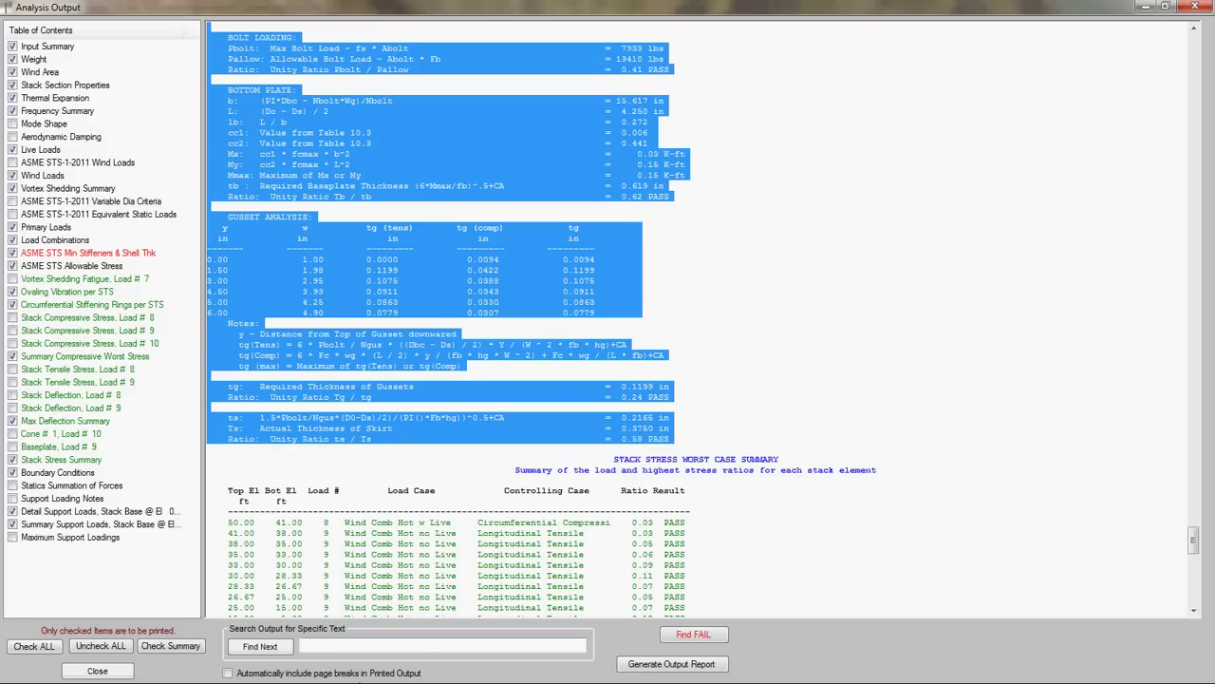
click(228, 672)
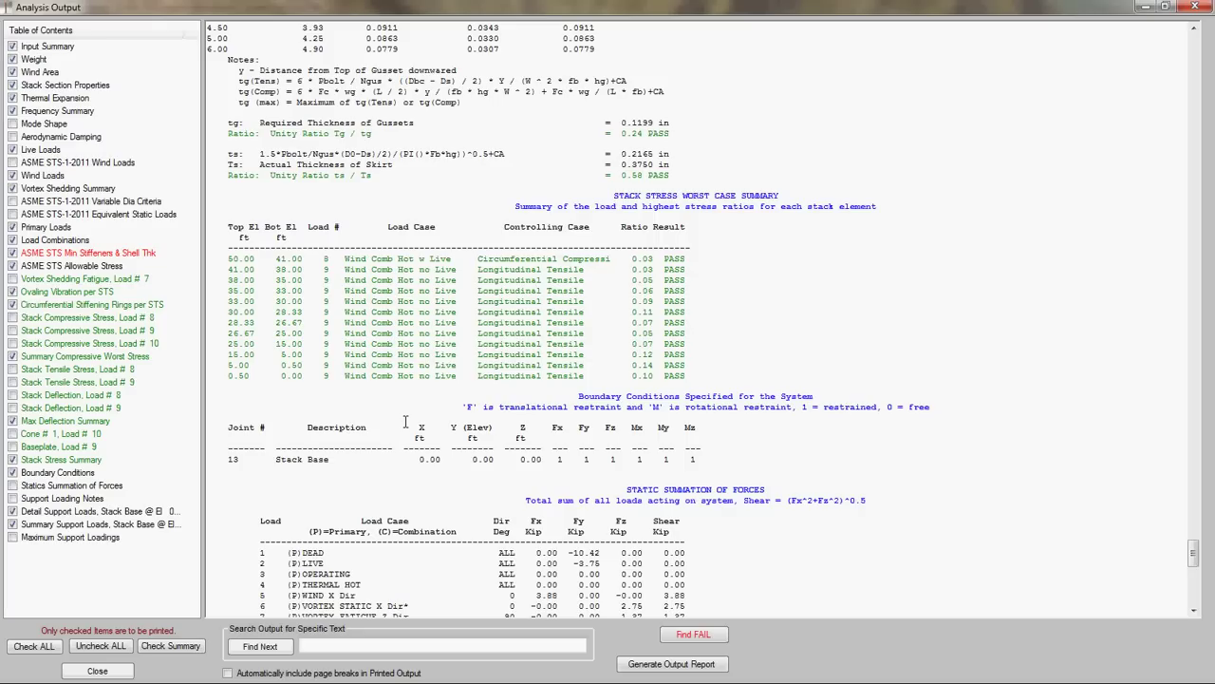
Step: Generate the printable output report with automatic page breaks turned on
click(228, 673)
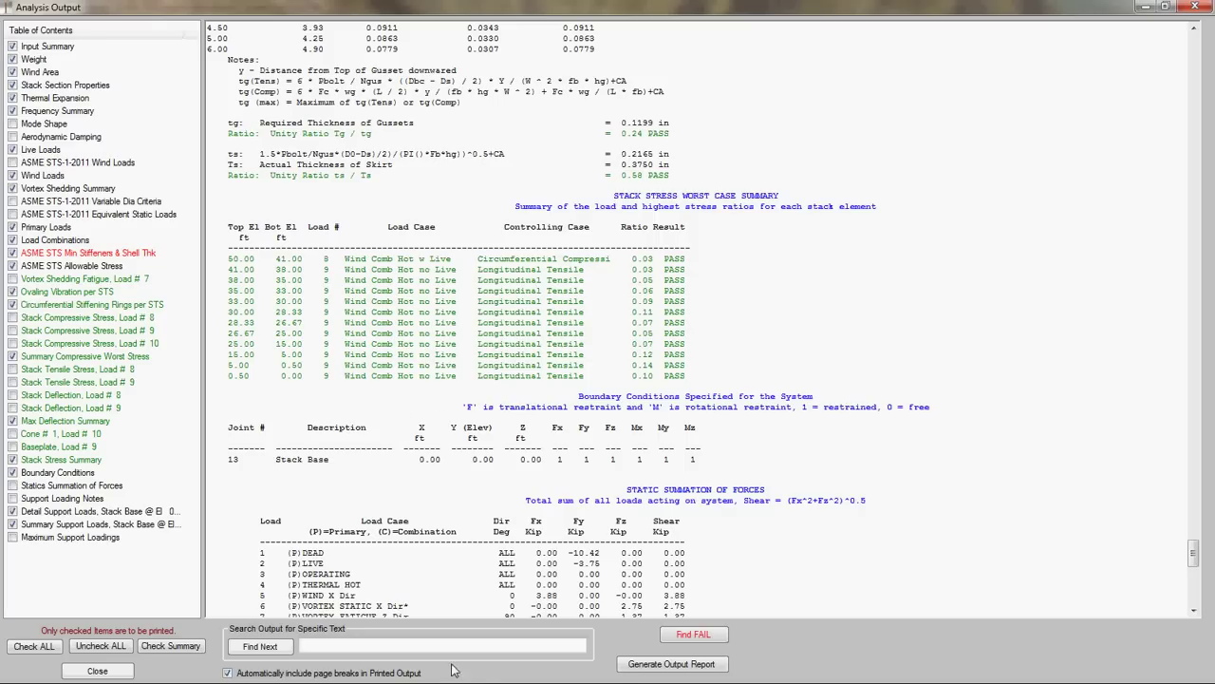
click(677, 671)
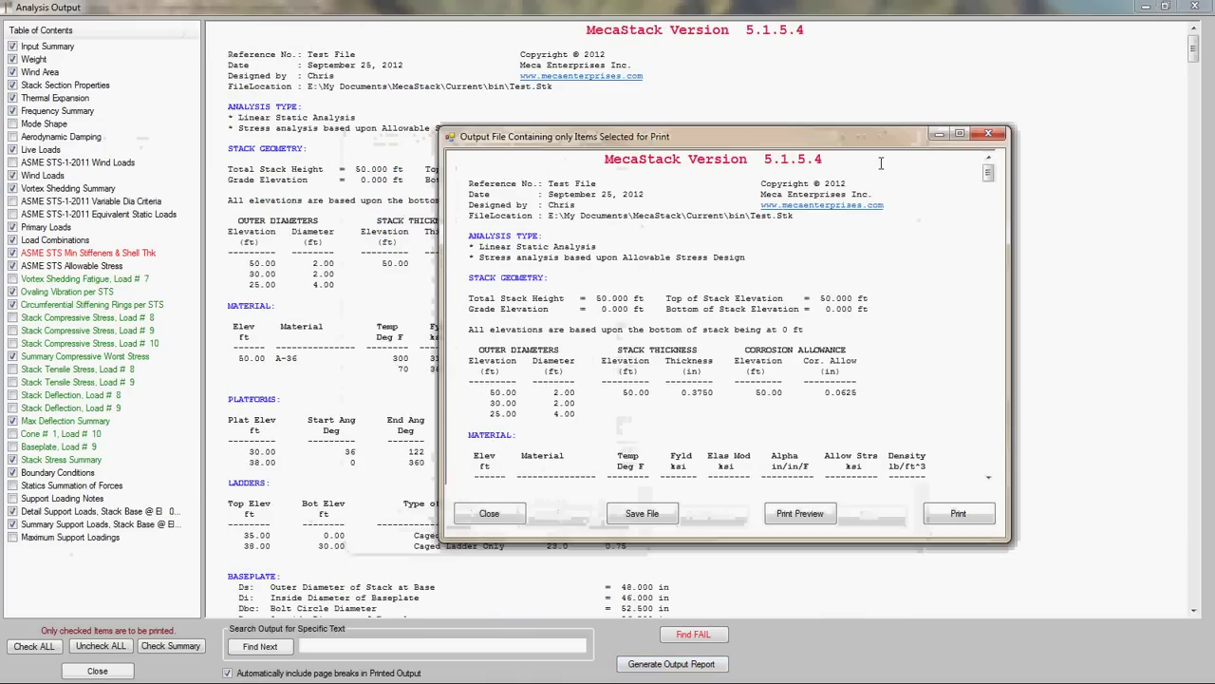
double_click(491, 142)
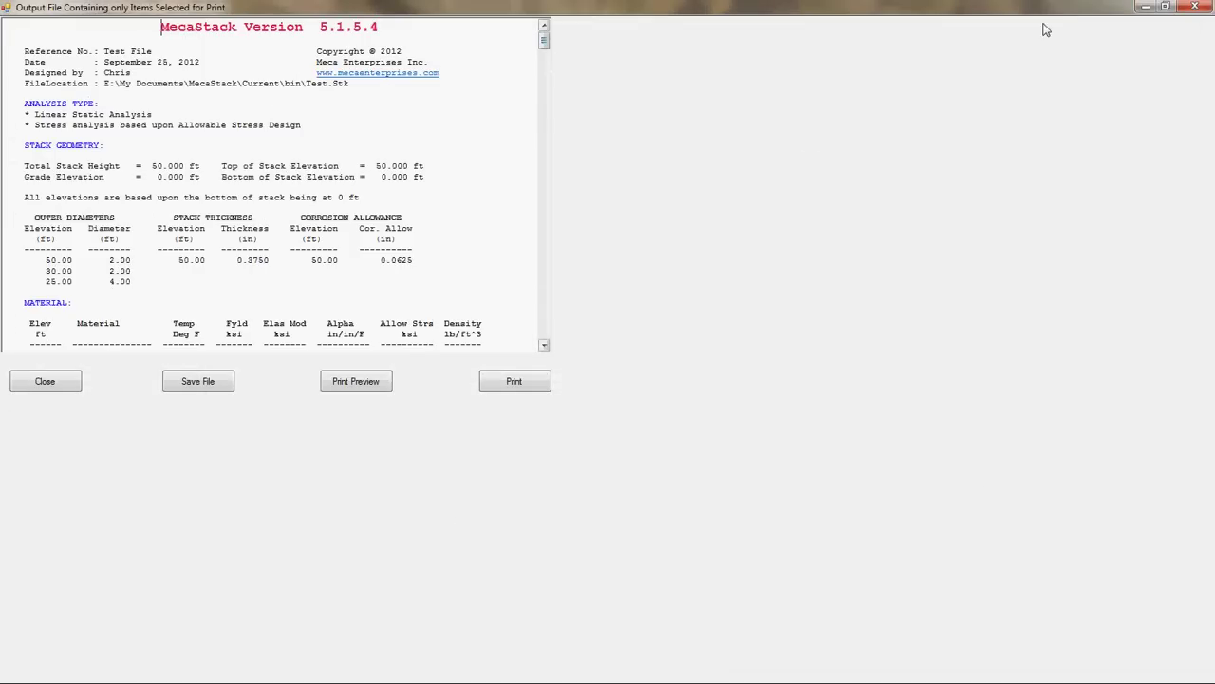
click(1165, 7)
drag(988, 172, 988, 465)
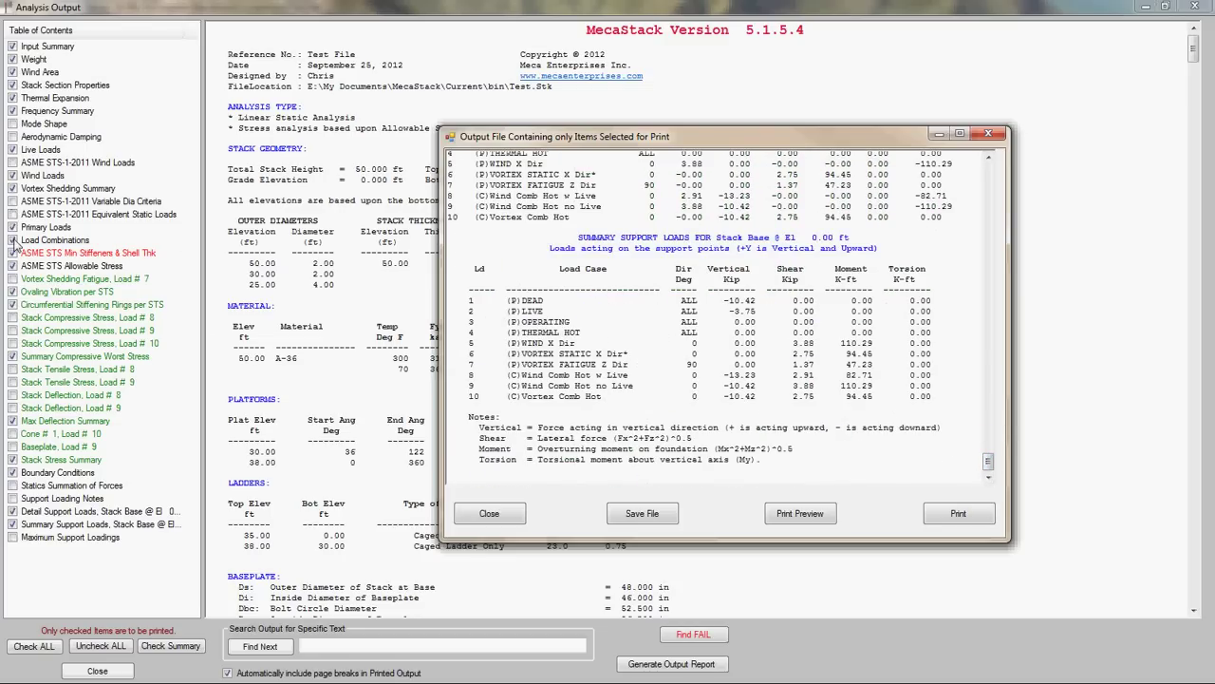
Step: Save the report as Test.rtf, replacing the existing copy, and open its print preview
click(642, 514)
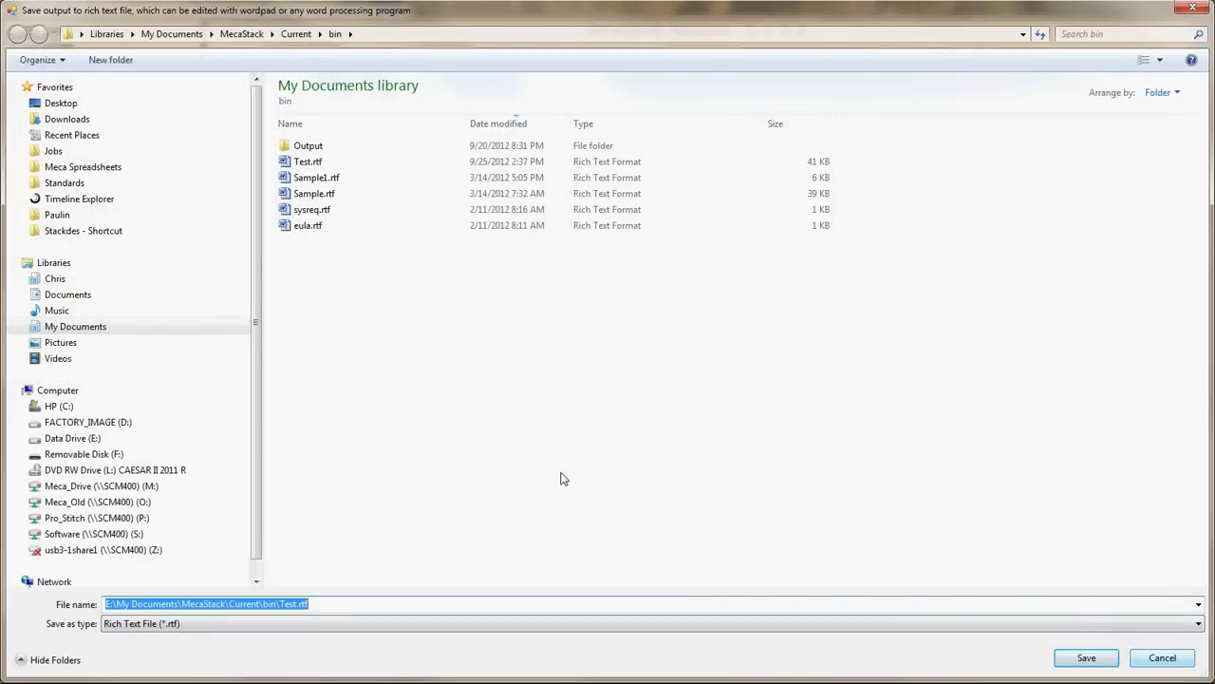
click(1111, 660)
click(651, 353)
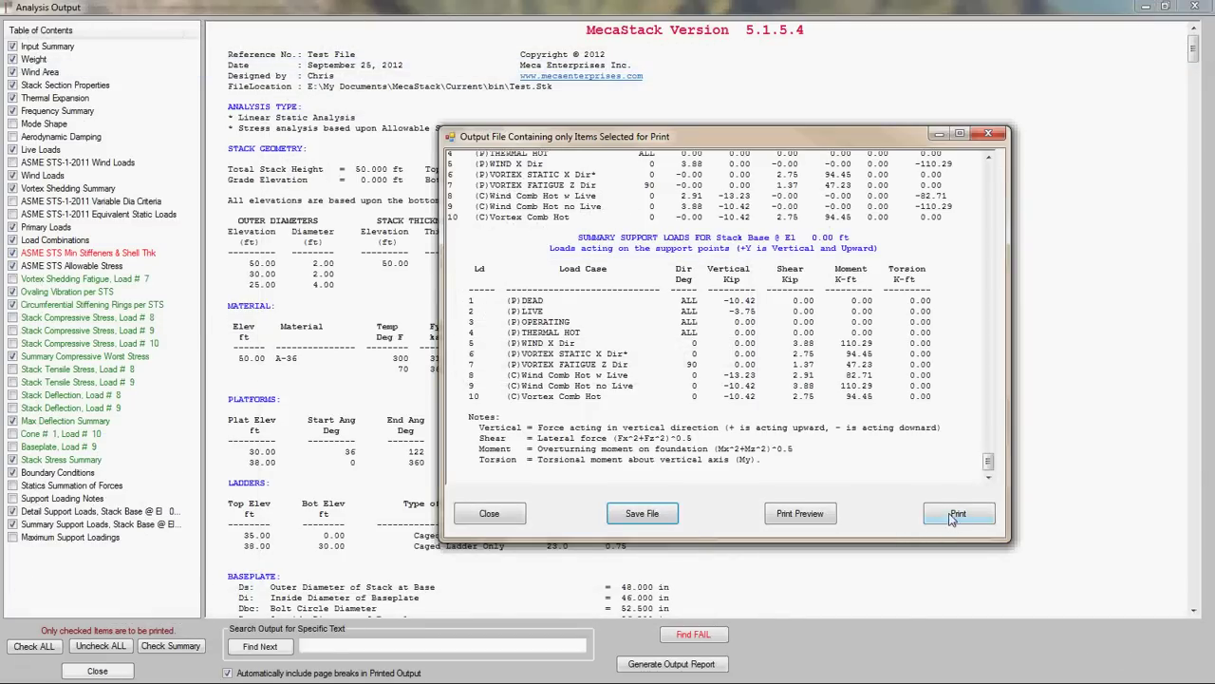
click(798, 517)
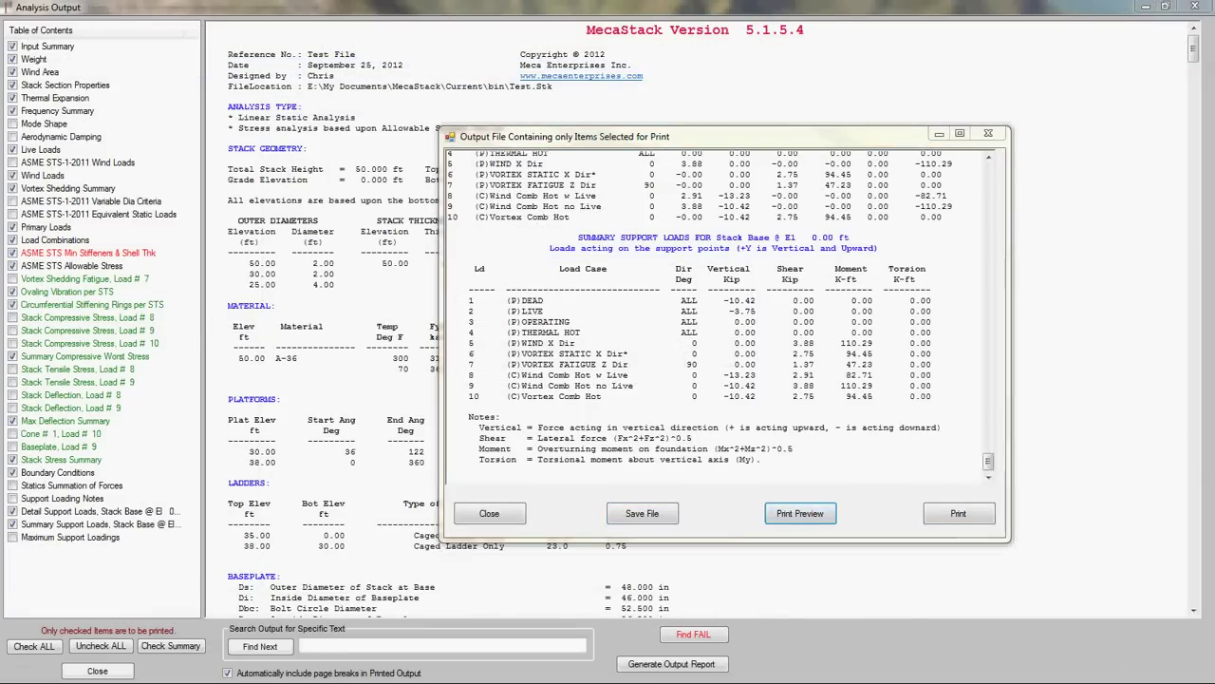
double_click(736, 197)
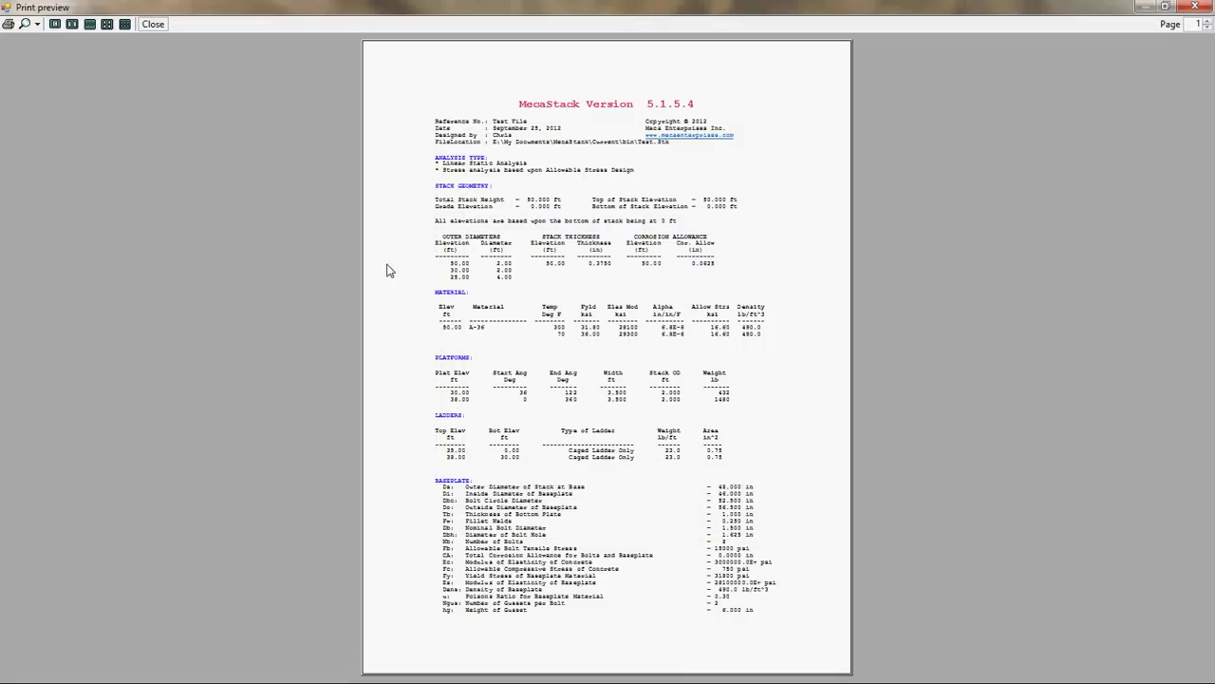
click(124, 25)
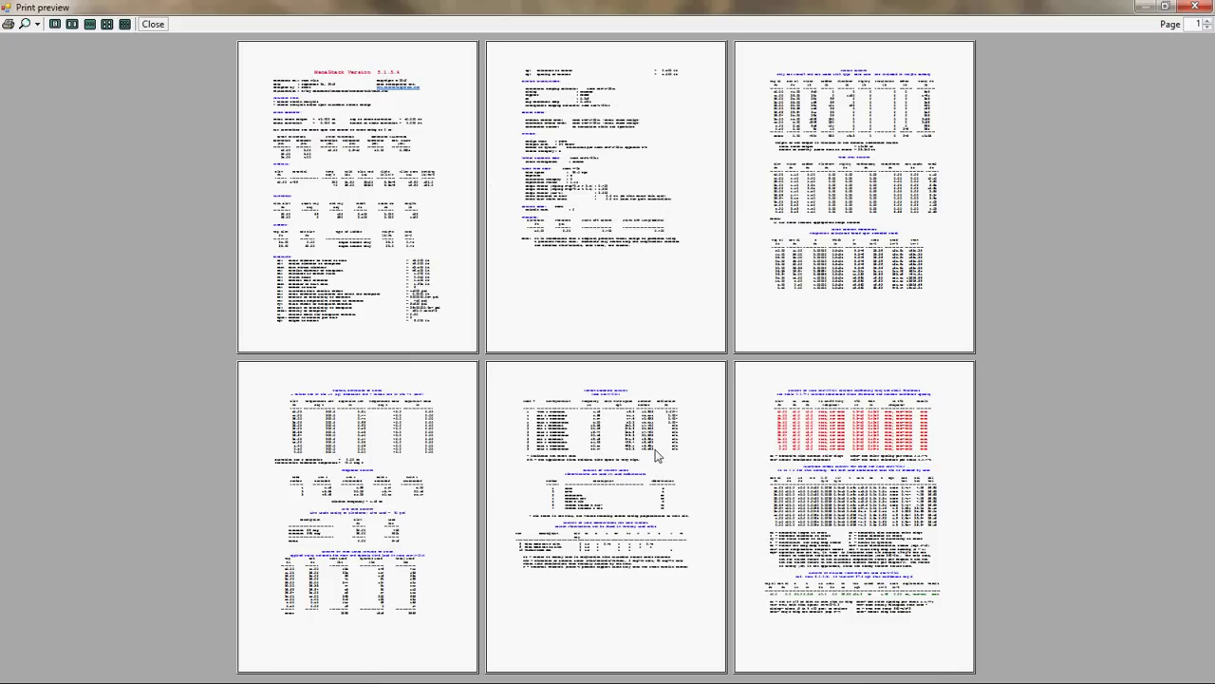
scroll(657, 456, down, 2)
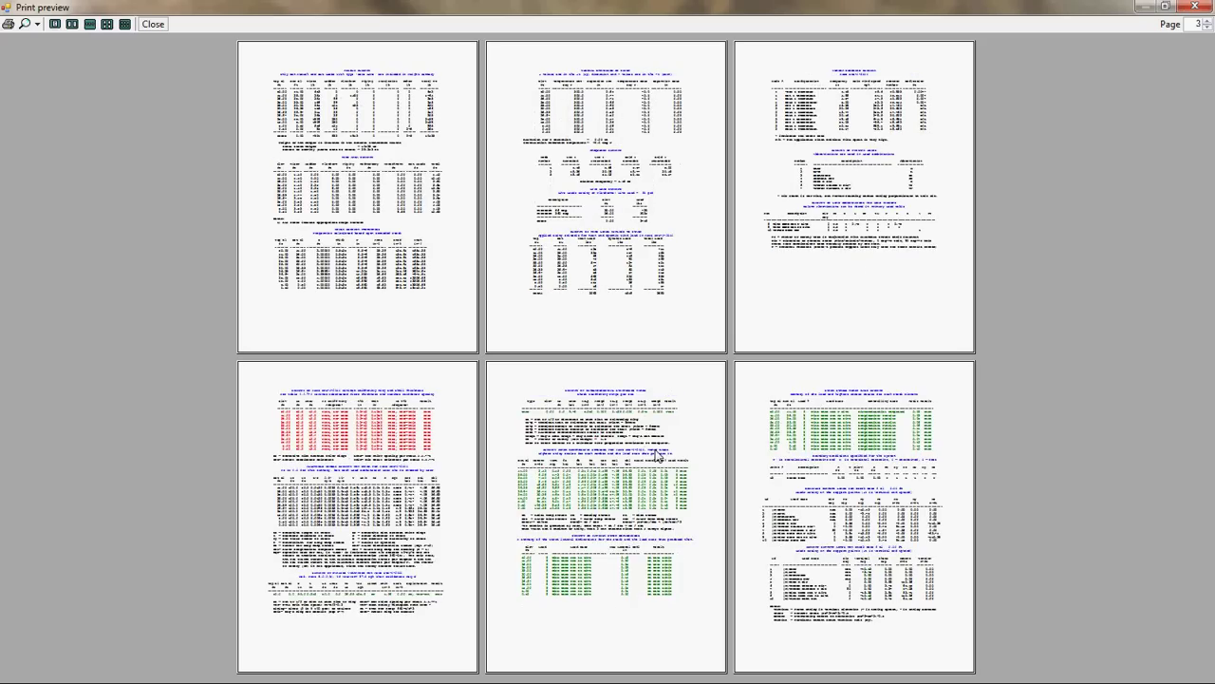
scroll(657, 455, up, 2)
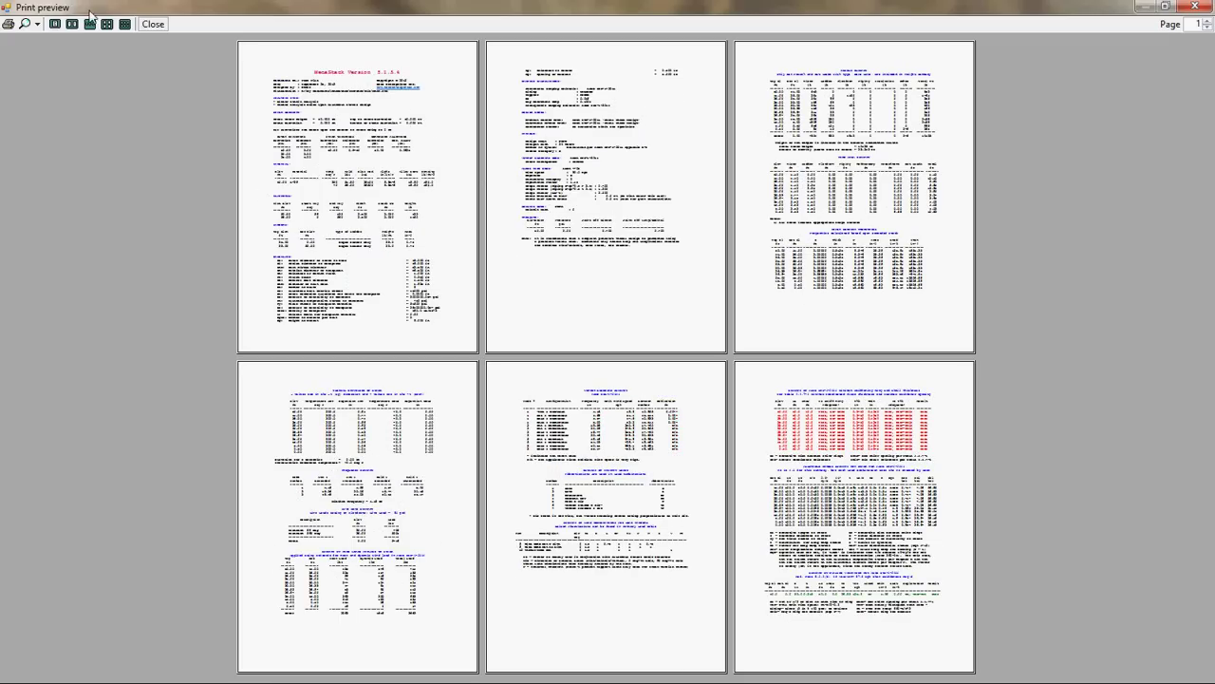
scroll(513, 304, down, 2)
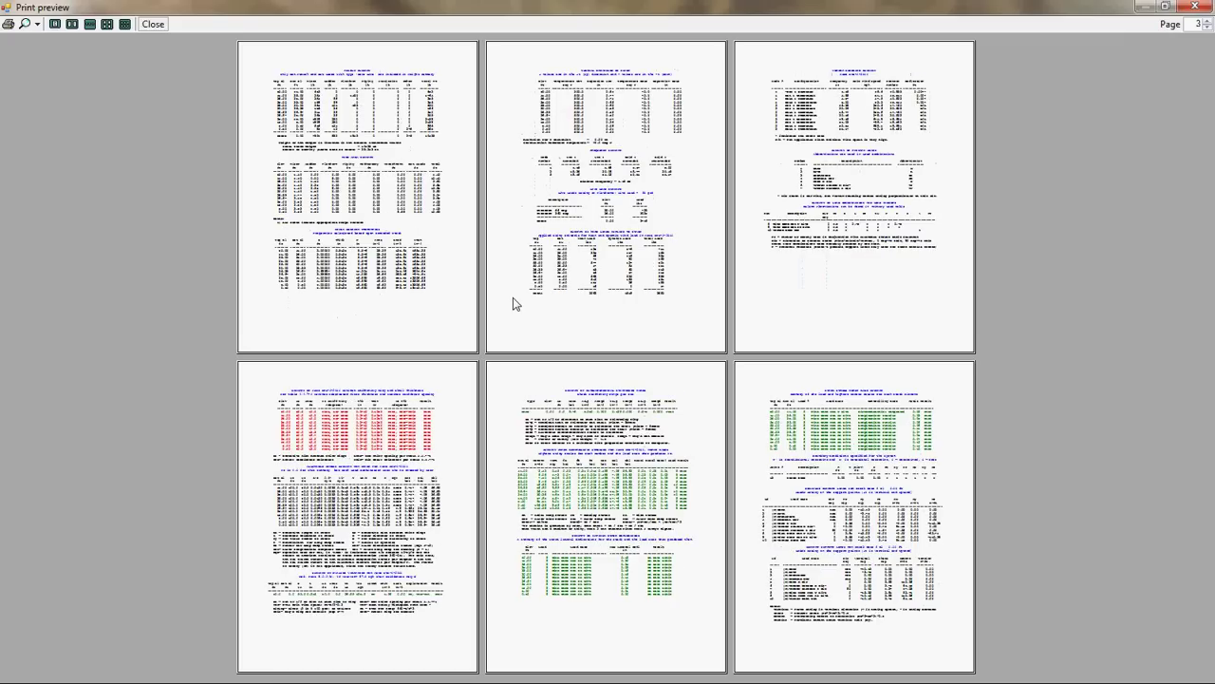
click(145, 26)
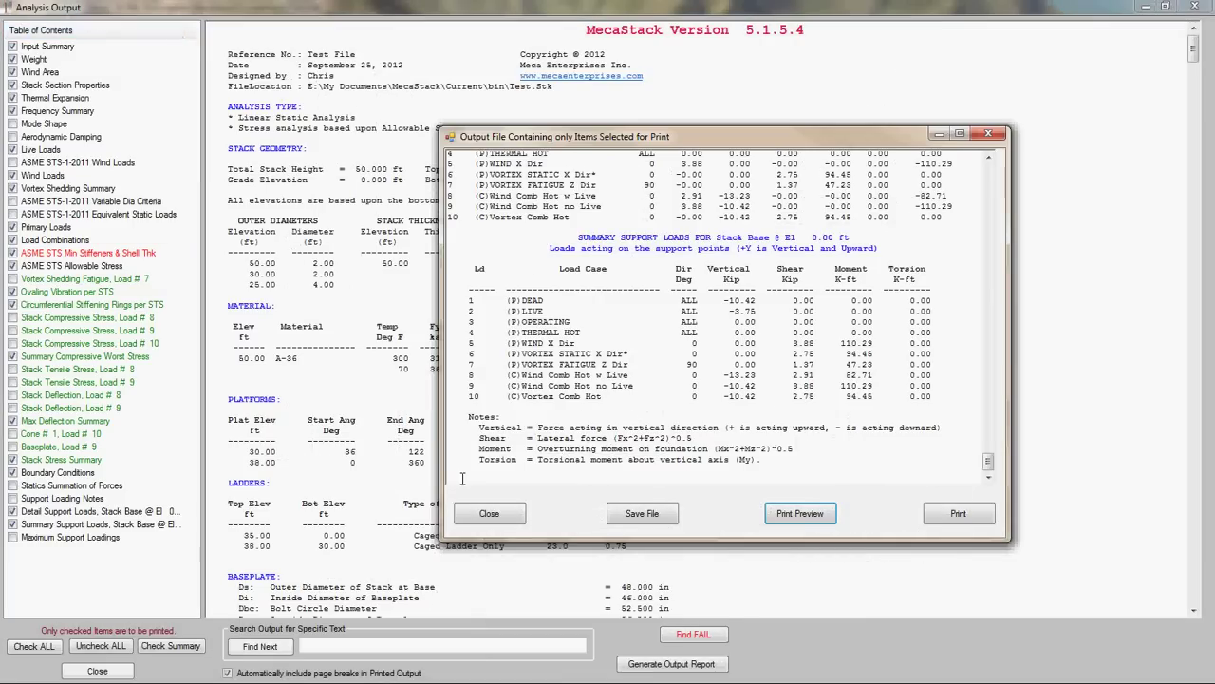
Step: Regenerate the output report without page breaks and preview it
click(506, 520)
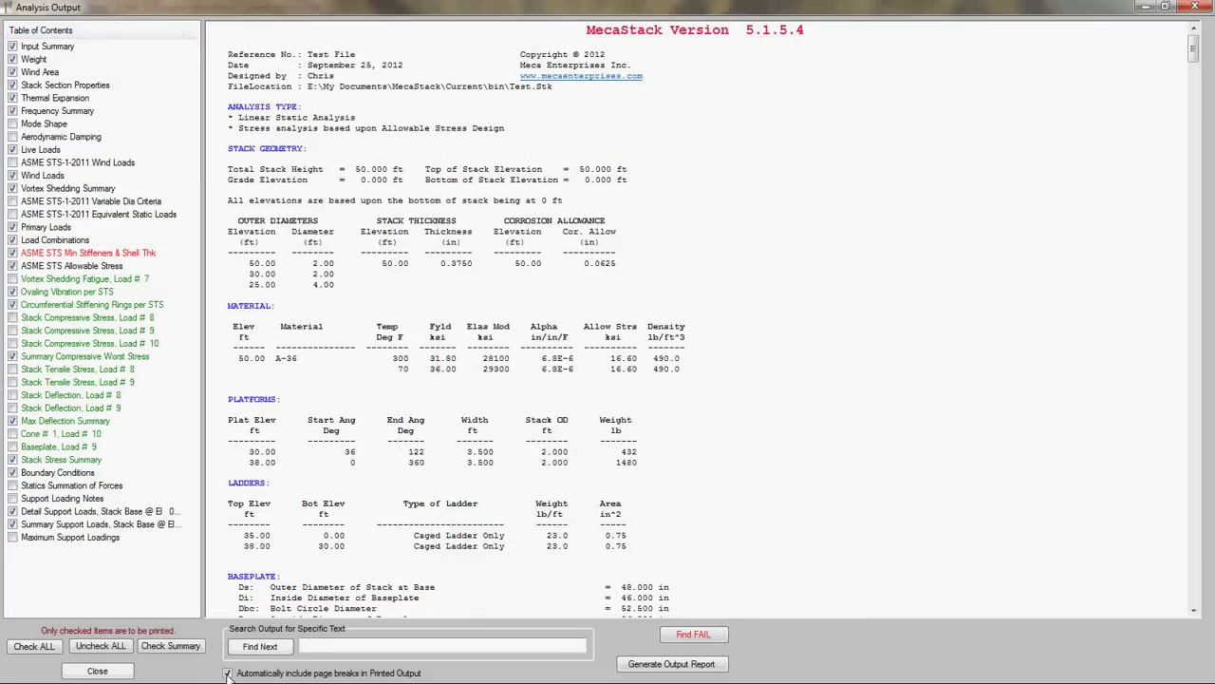
click(228, 673)
click(671, 664)
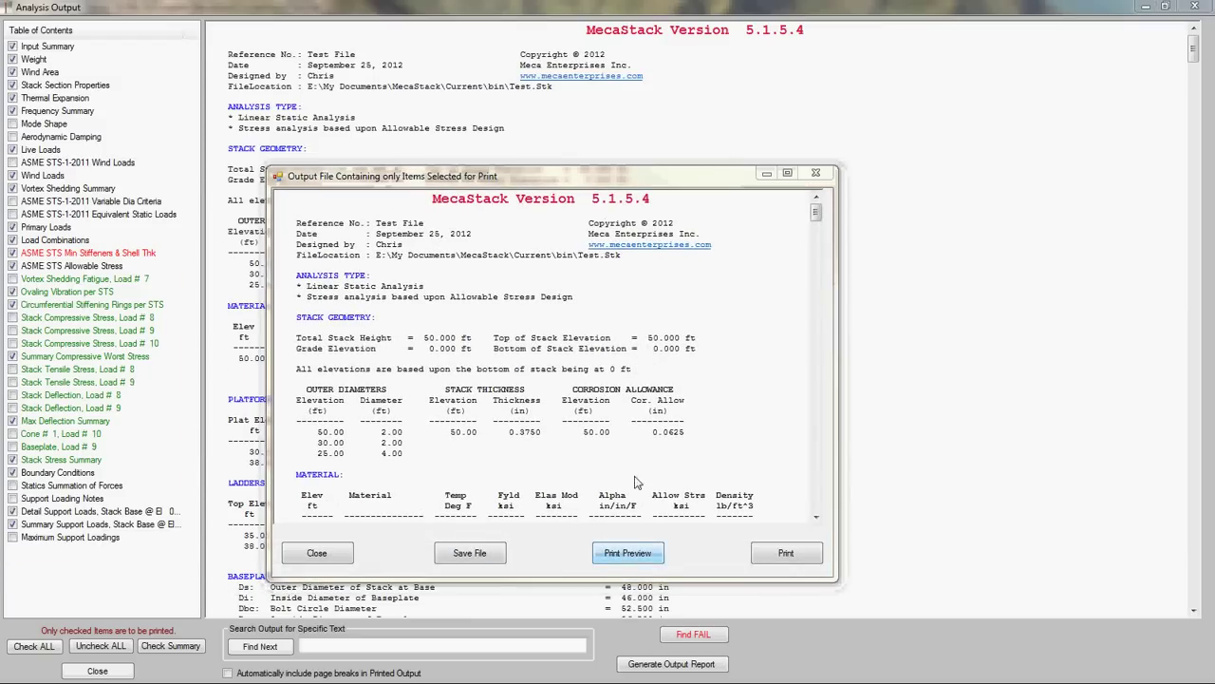
click(626, 554)
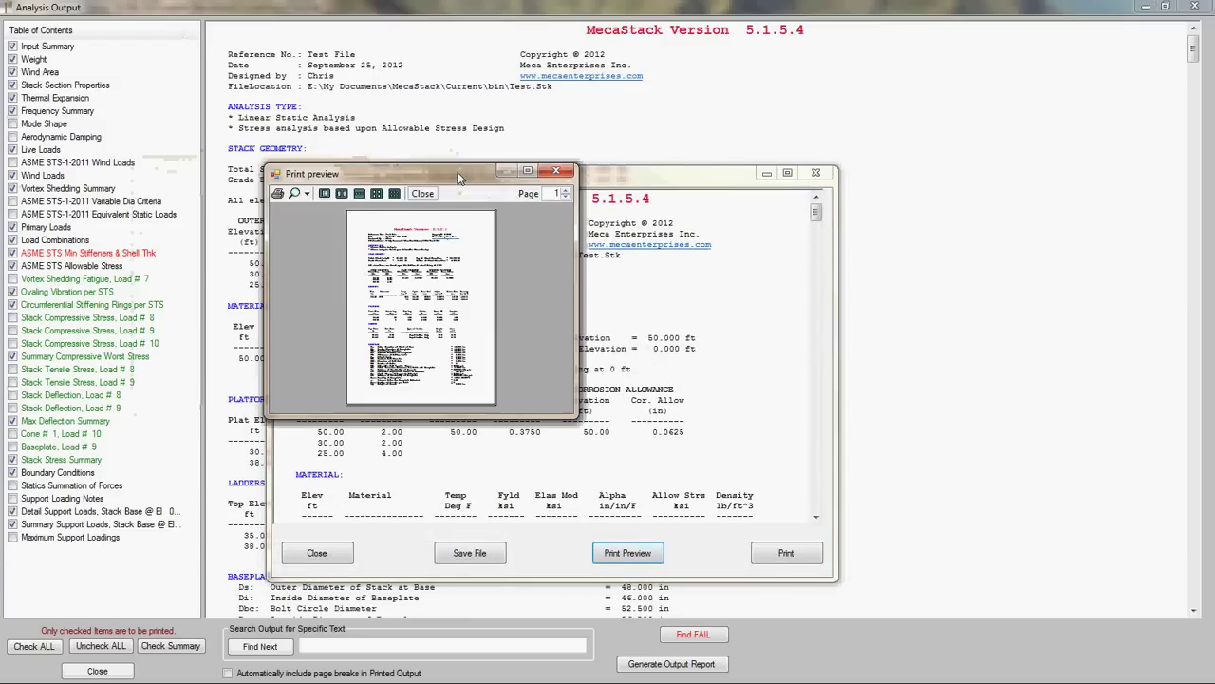
Step: Maximize the print preview and view six pages at once
click(525, 171)
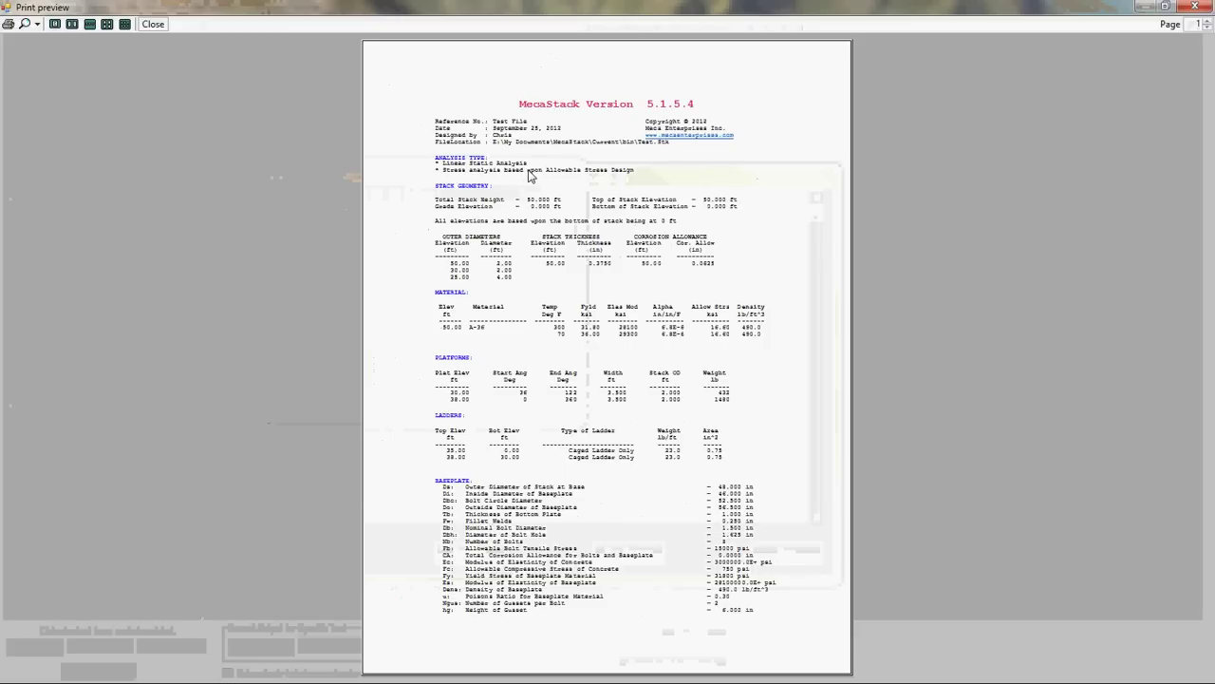
click(124, 24)
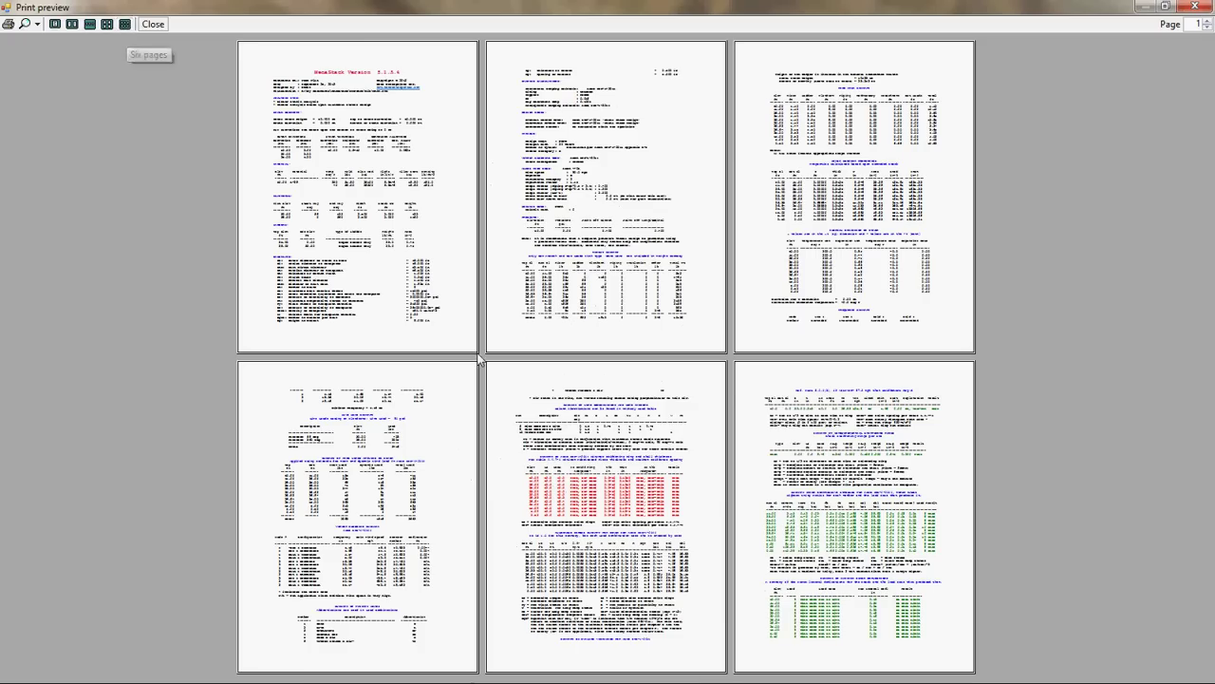
scroll(460, 328, down, 1)
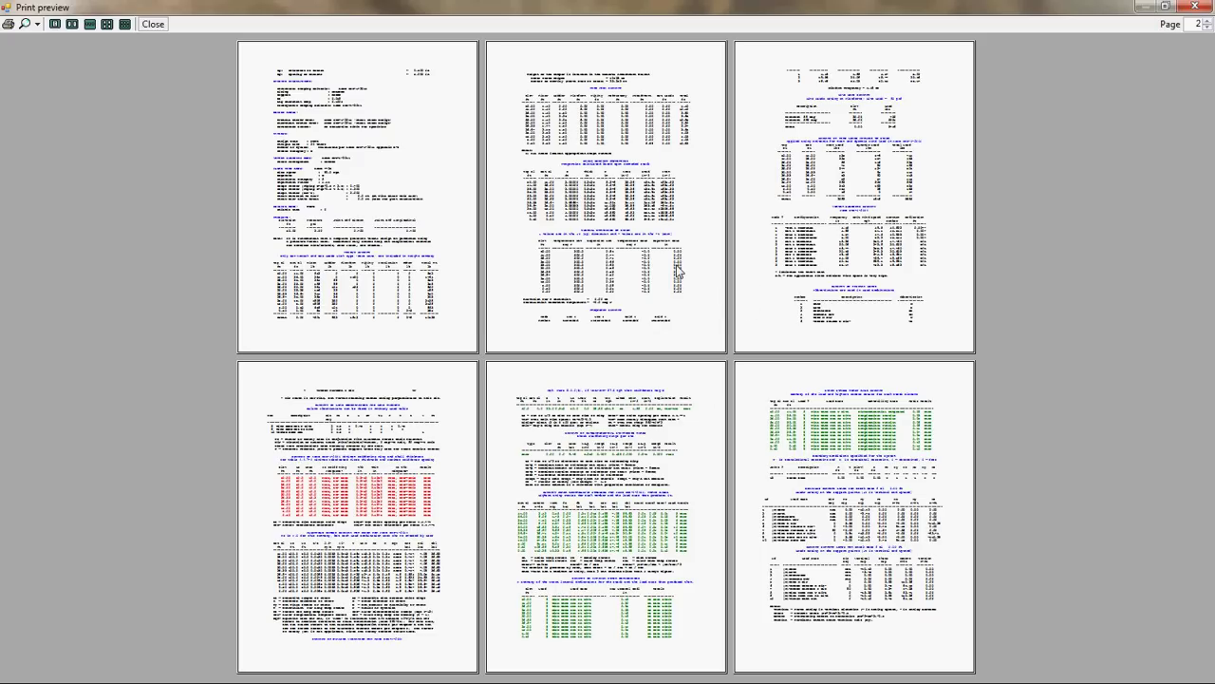
scroll(678, 271, up, 1)
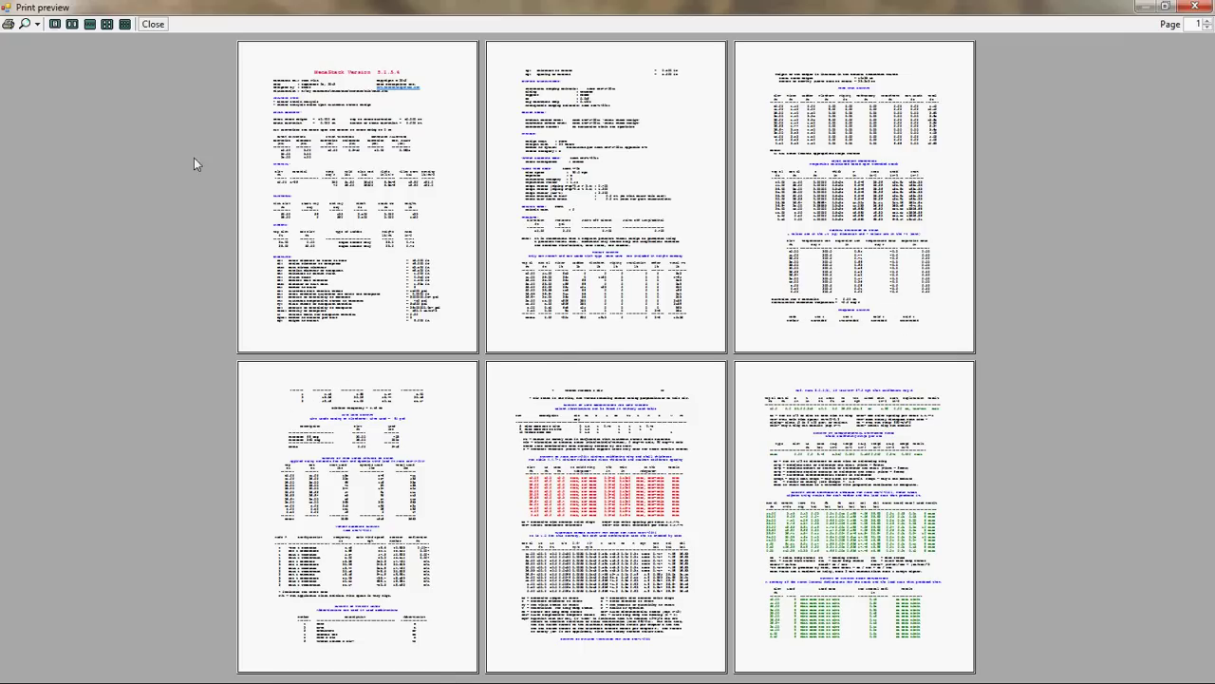
Step: Close the print preview, report window and Analysis Output, returning to the 3-D stack model
click(152, 24)
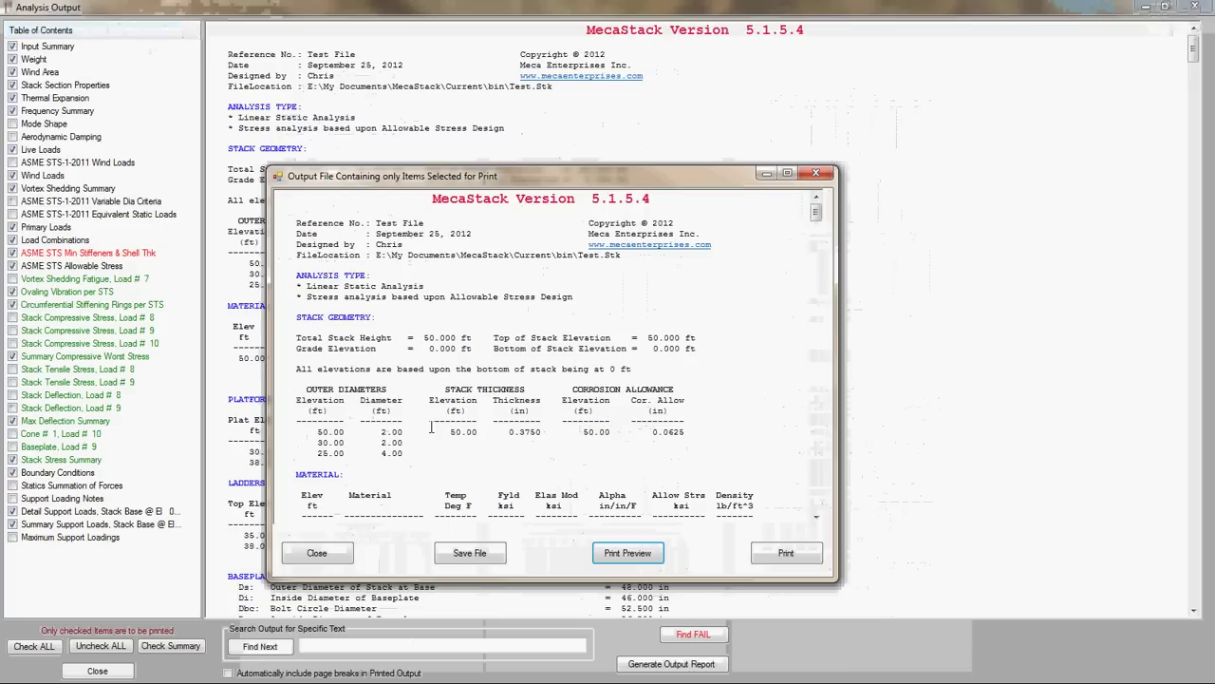
click(318, 552)
click(97, 671)
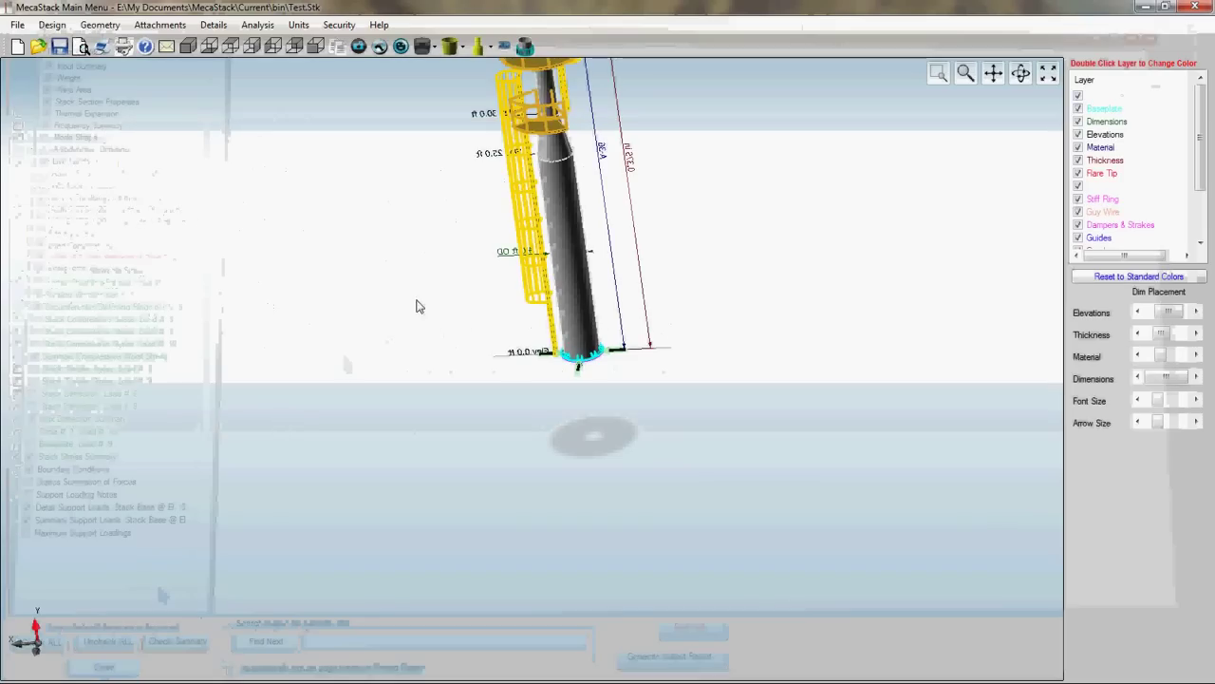
scroll(412, 312, down, 5)
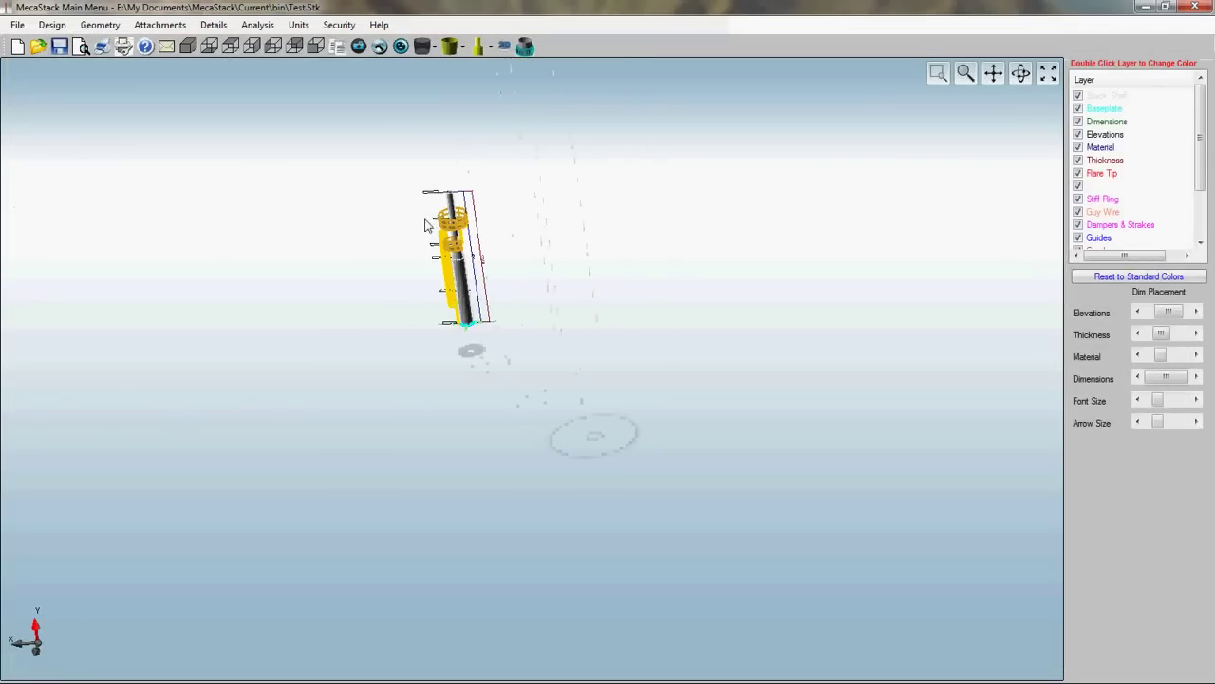
scroll(427, 221, up, 4)
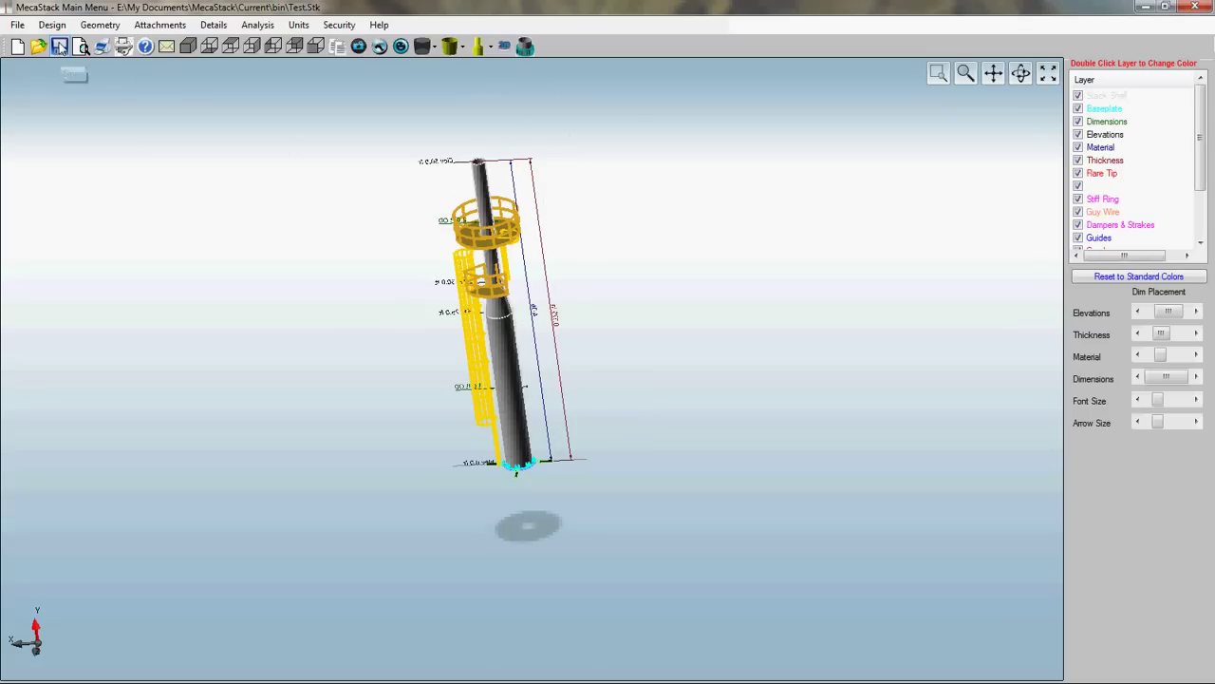